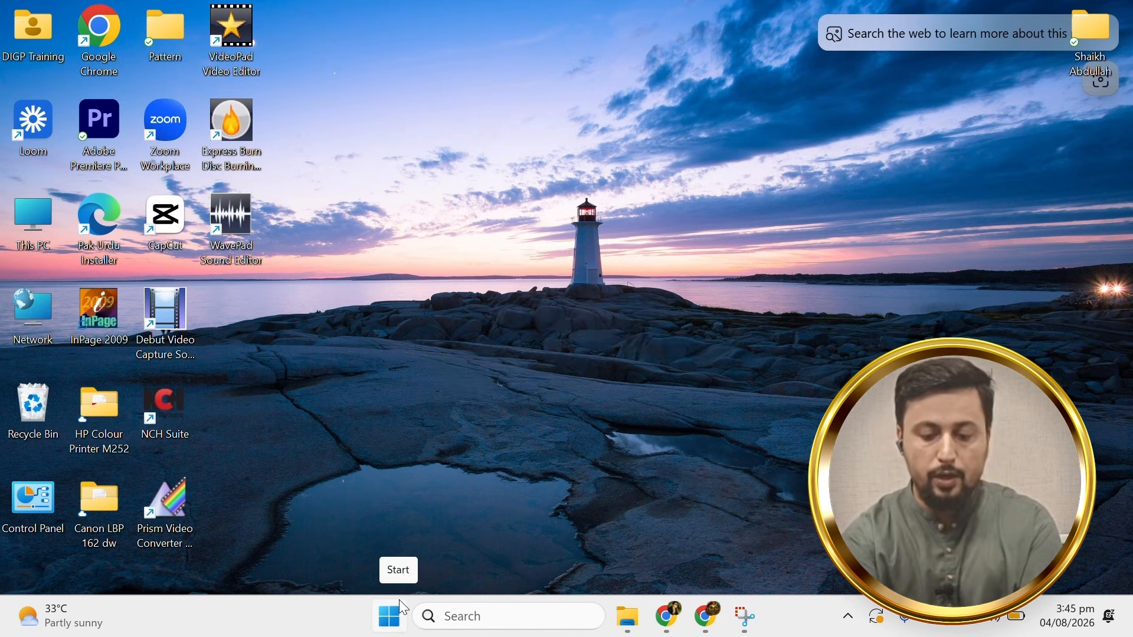
# Launch Word by running WINWORD from the Run prompt and dismiss the activation notice.
pyautogui.press('super+r')
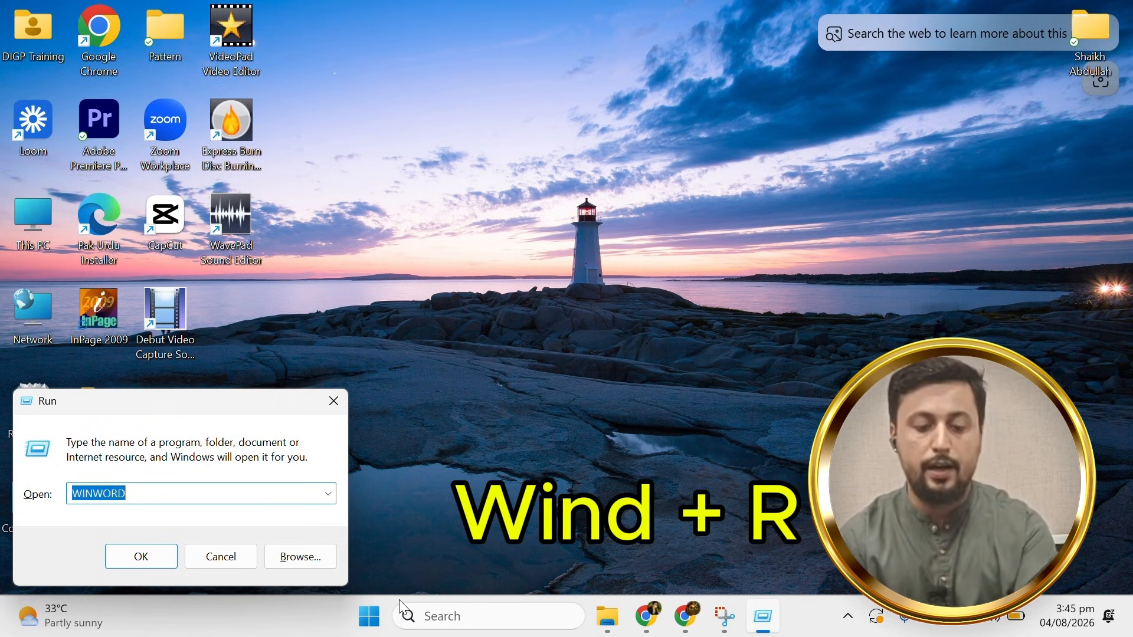
pyautogui.write('W')
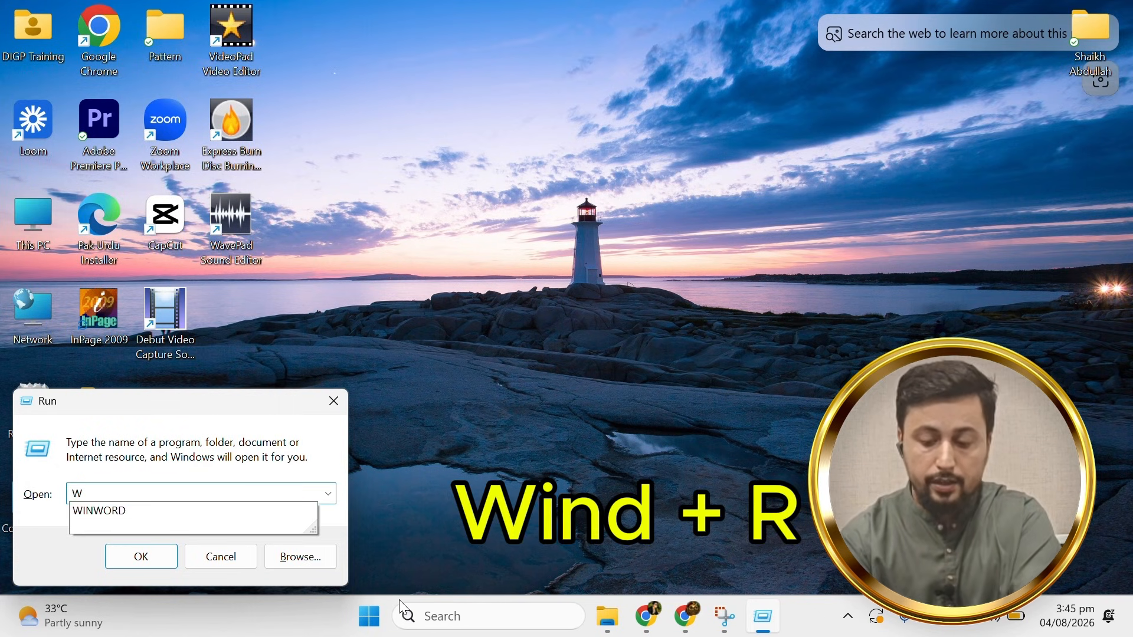
pyautogui.write('INWOD')
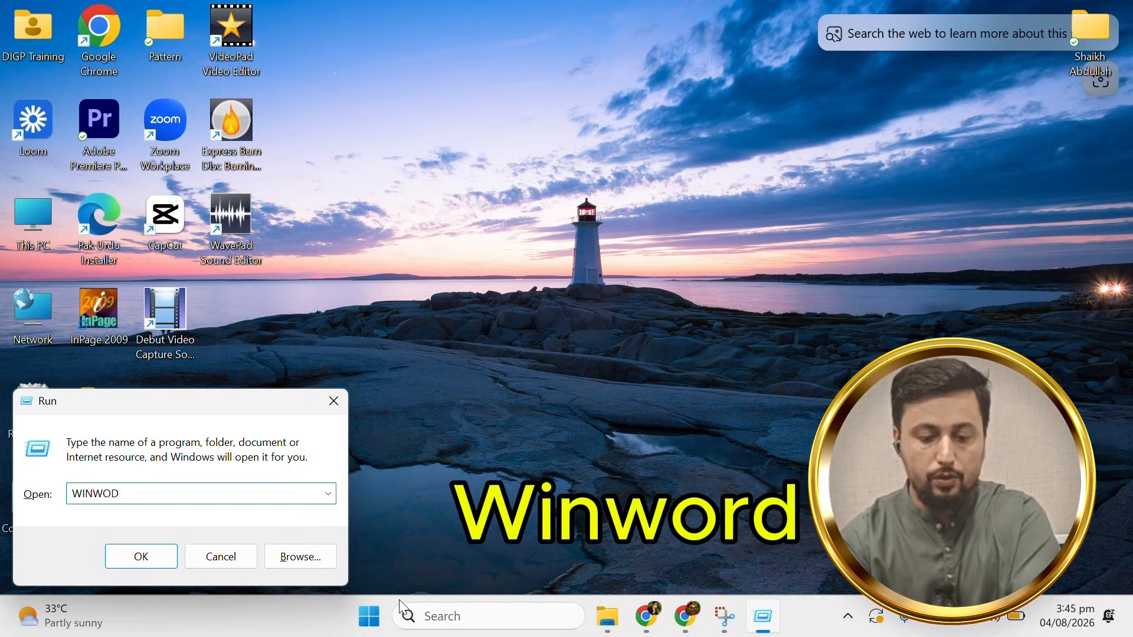
pyautogui.press('BackSpace')
pyautogui.write('RD')
pyautogui.press('Return')
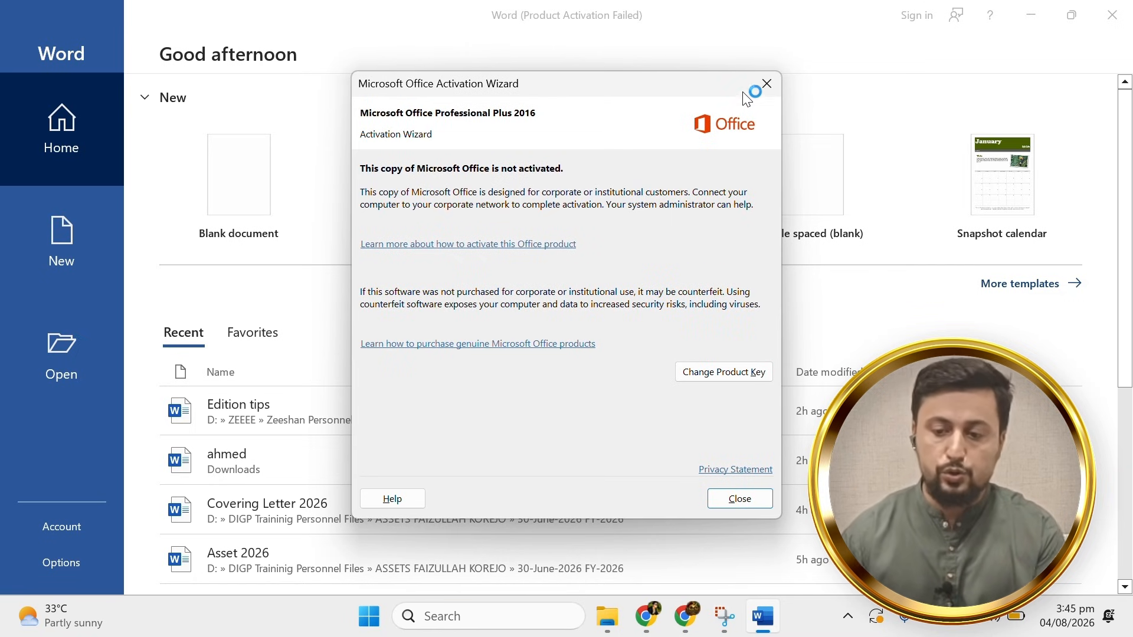
pyautogui.click(767, 83)
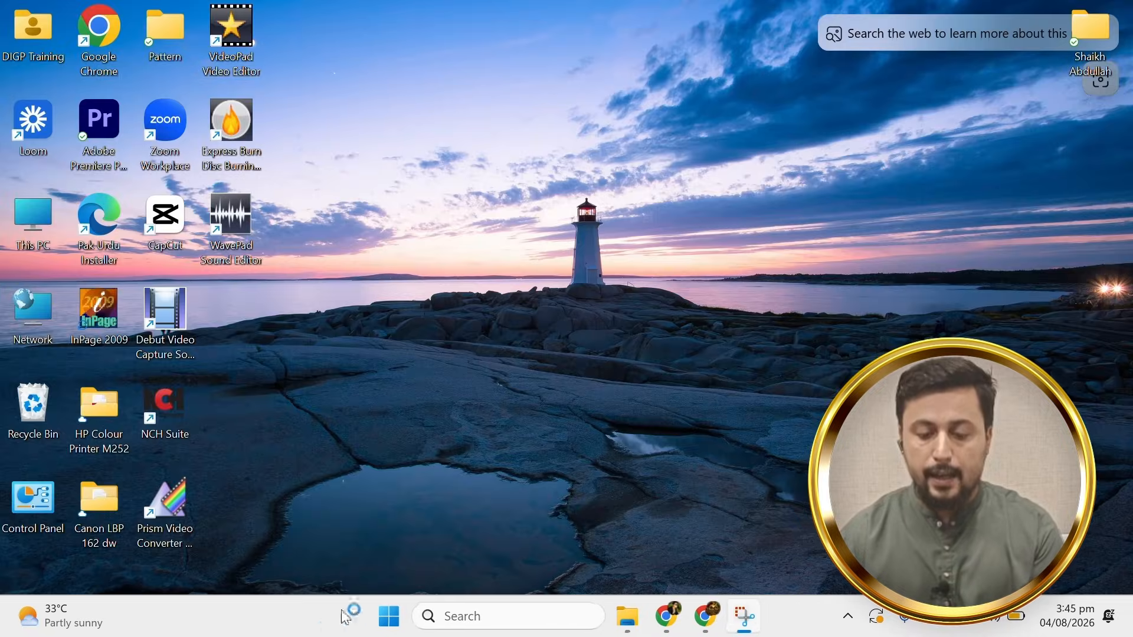
# Launch Word again through Windows search and dismiss the activation notice.
pyautogui.click(460, 609)
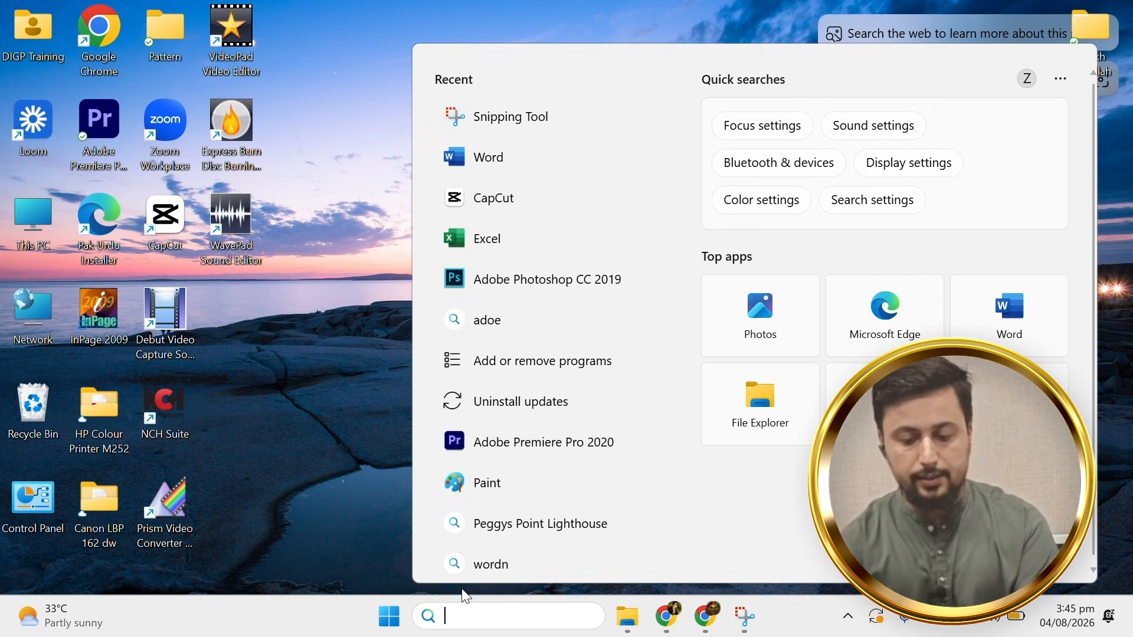
pyautogui.write('WOrd')
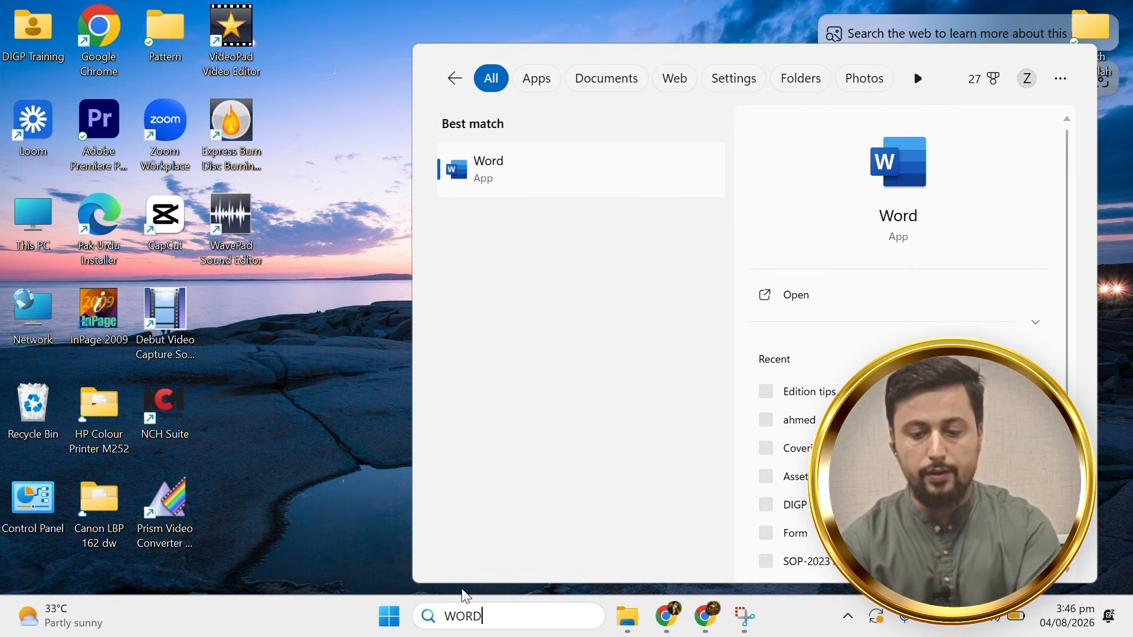
pyautogui.press('Return')
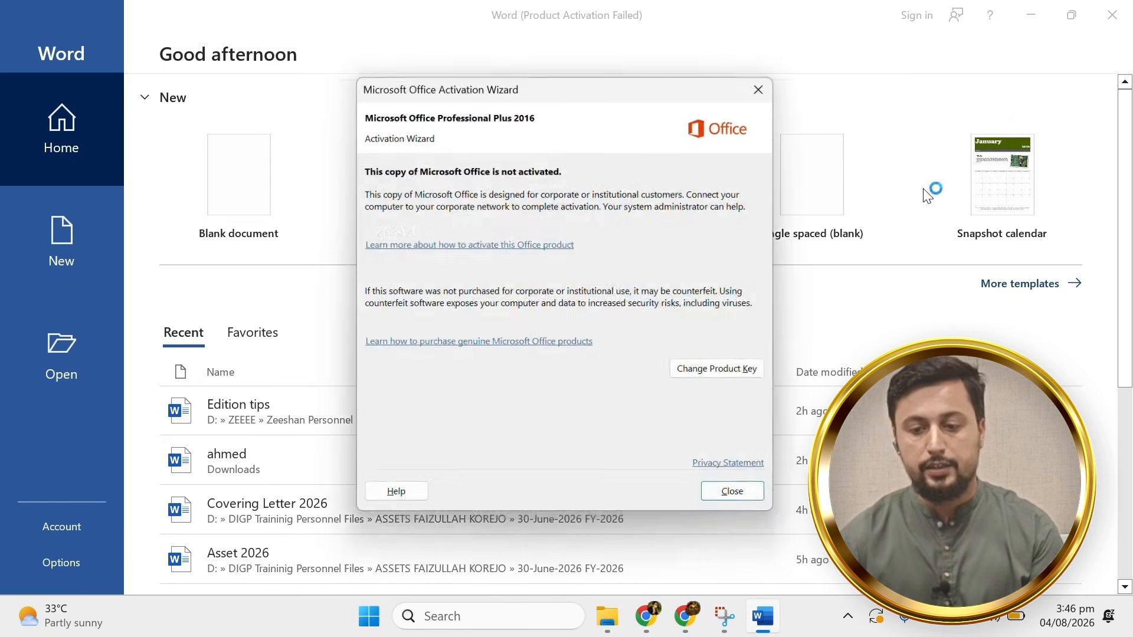
pyautogui.click(777, 82)
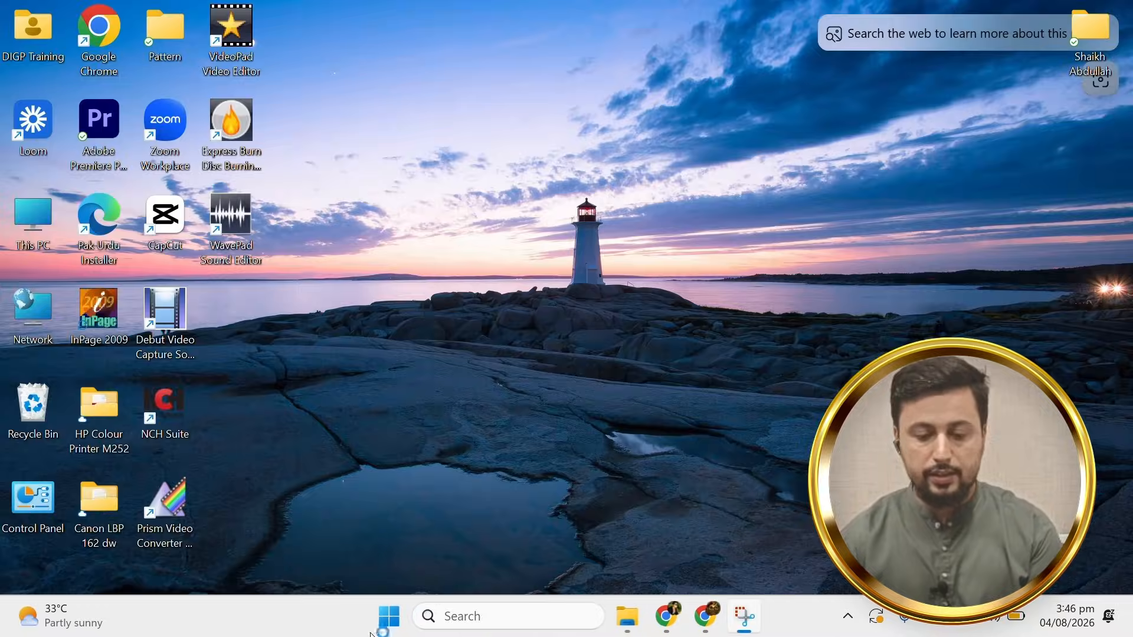
# Open Word from the Start menu's full app list and dismiss the activation notice.
pyautogui.click(389, 625)
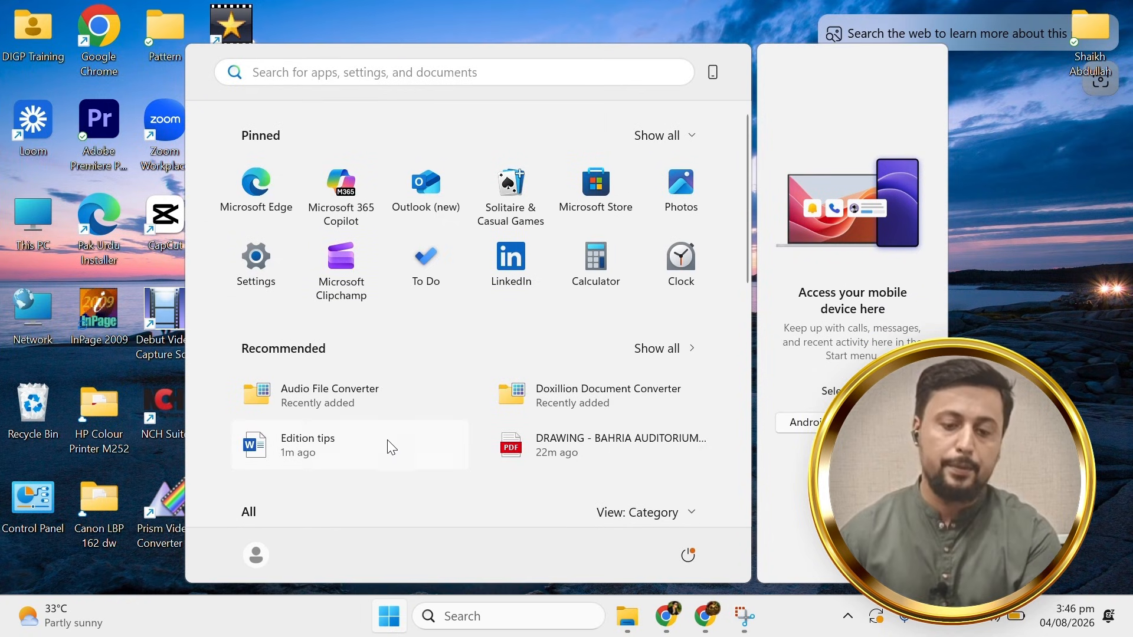
pyautogui.click(662, 133)
pyautogui.scroll(-4, 508, 369)
pyautogui.scroll(-4, 511, 380)
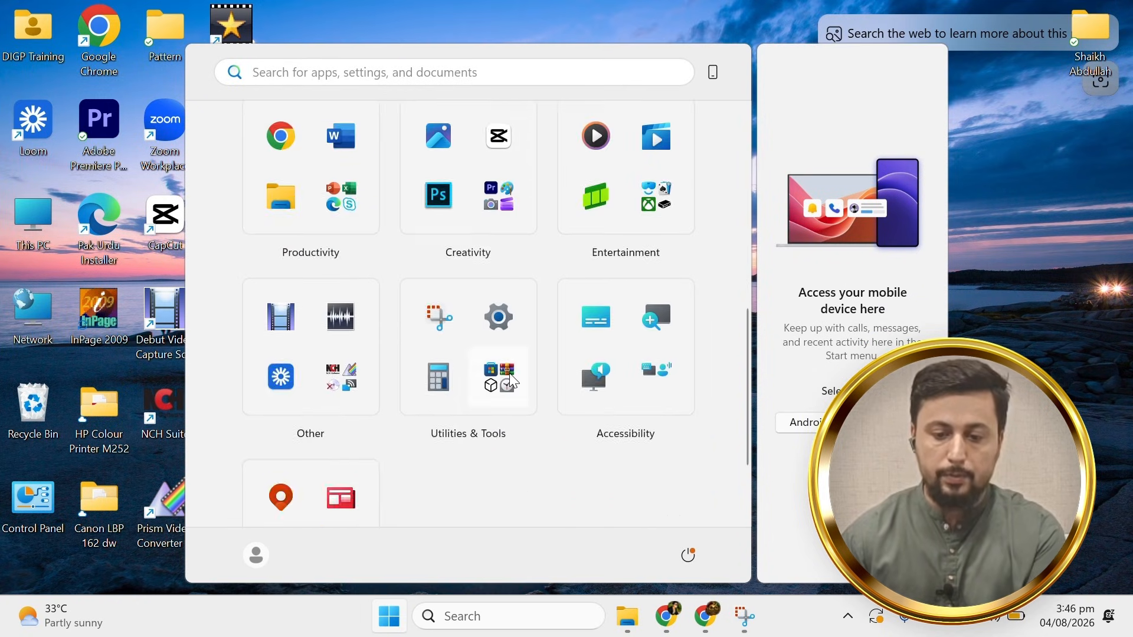
pyautogui.scroll(-2, 455, 417)
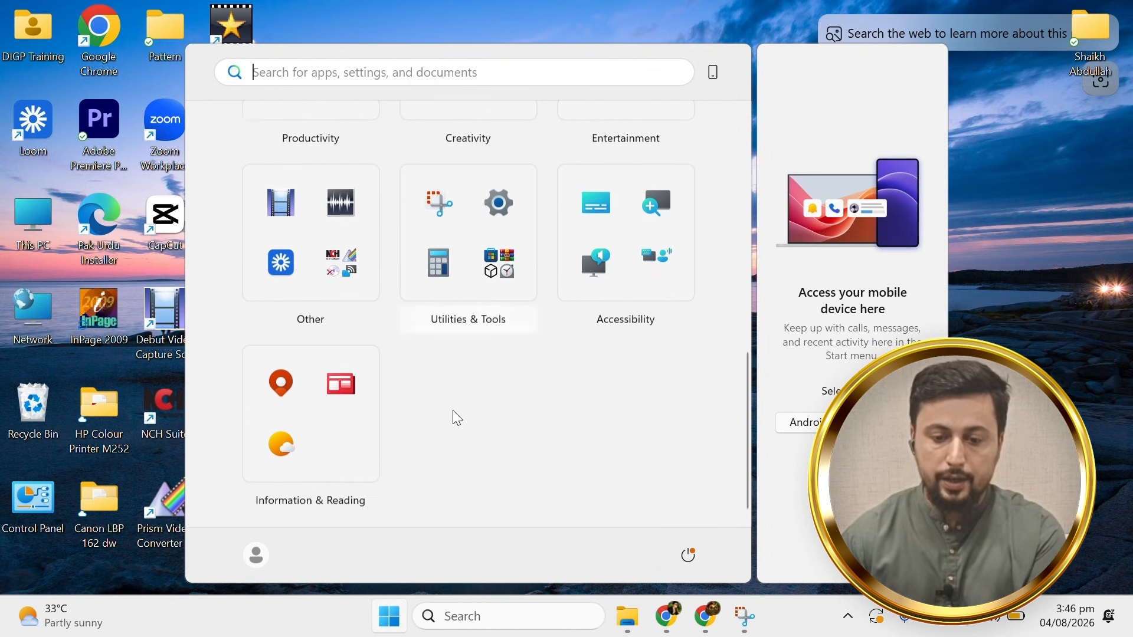
pyautogui.scroll(5, 437, 398)
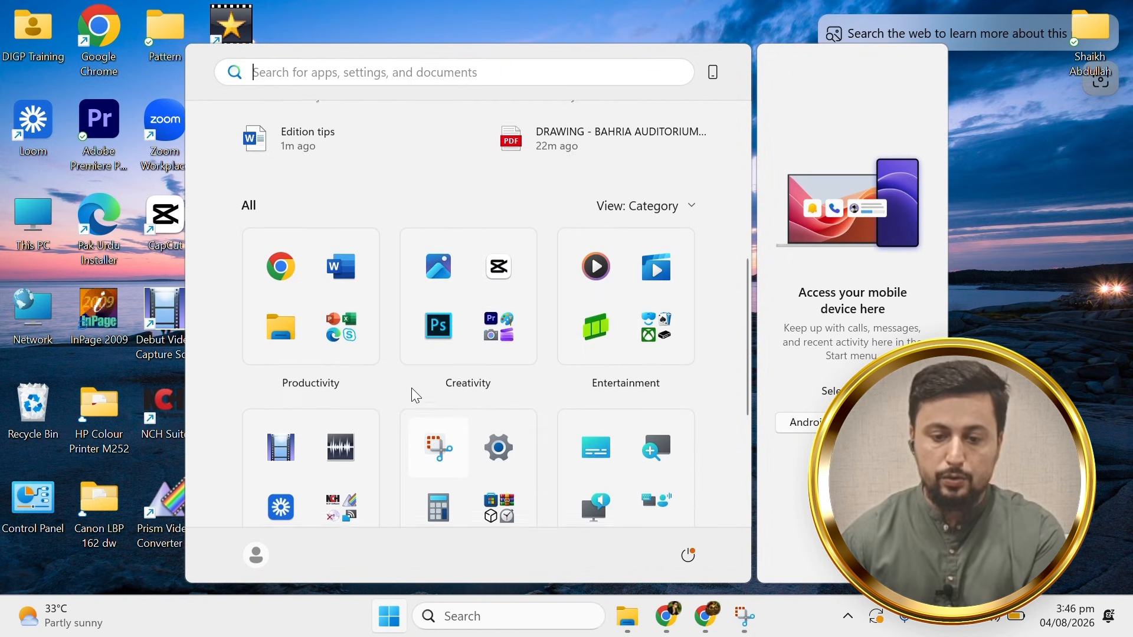
pyautogui.click(347, 271)
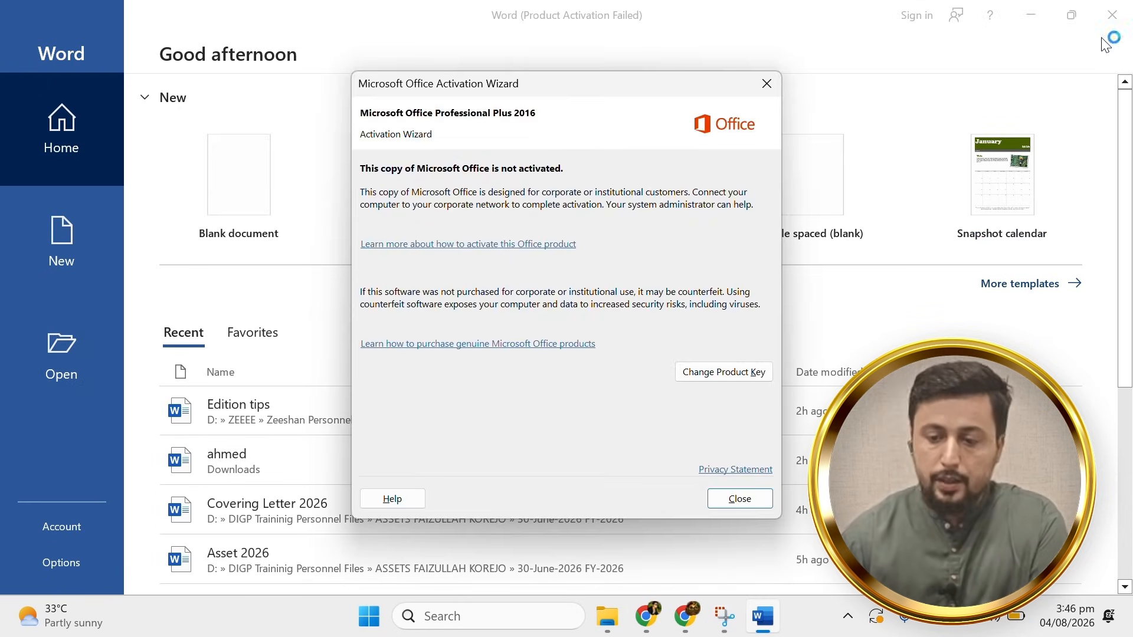
pyautogui.click(766, 81)
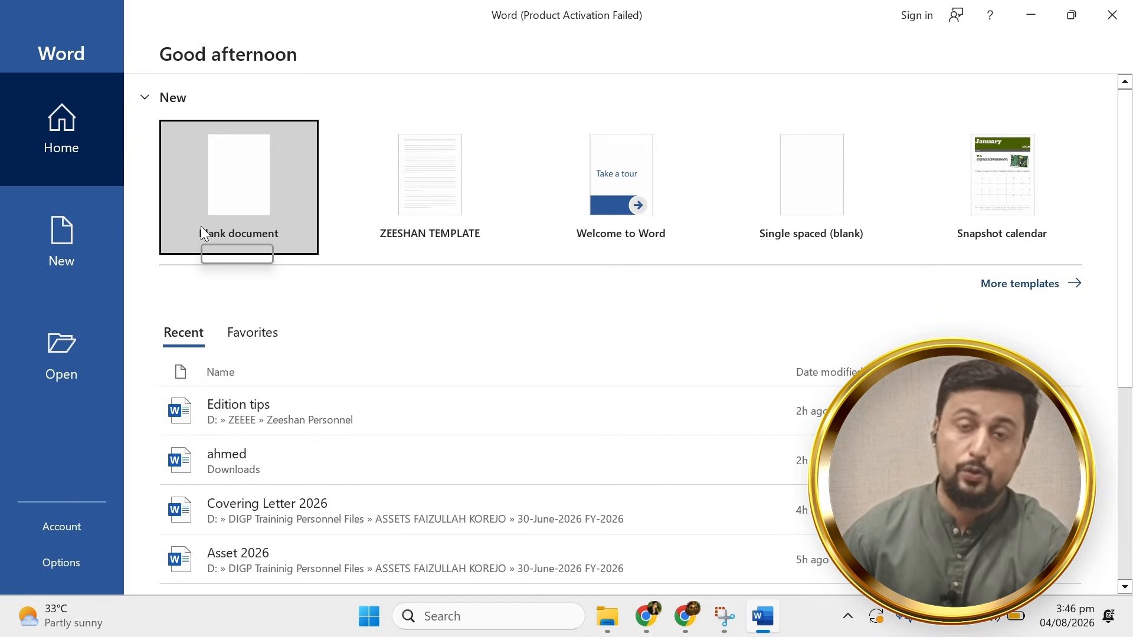
# Create a new blank document, Document1, from the Word start screen.
pyautogui.click(241, 184)
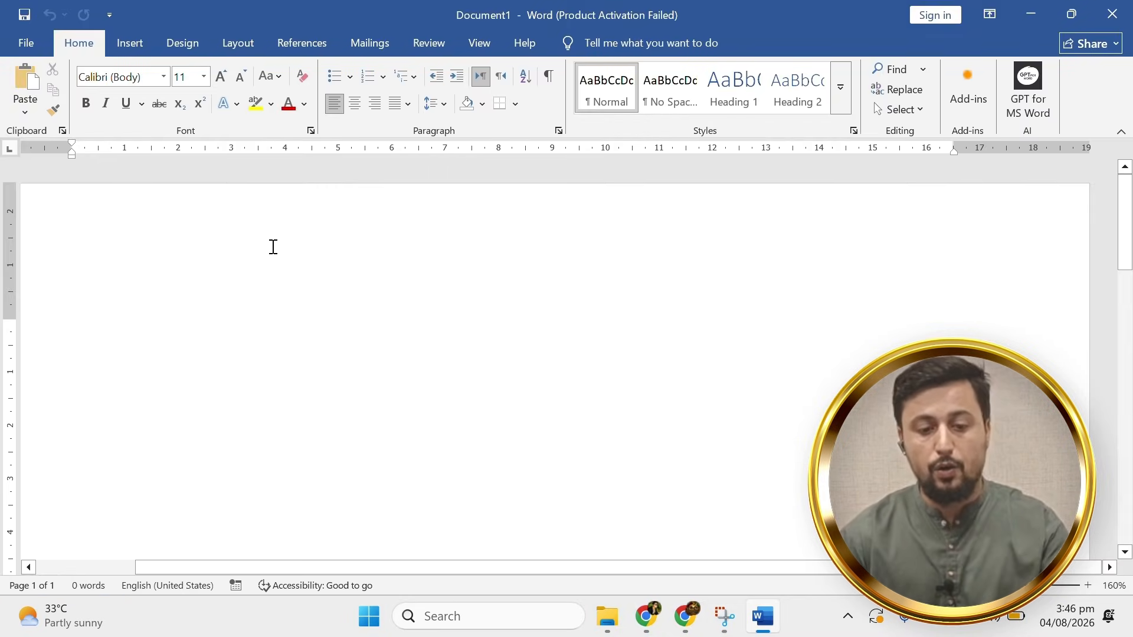
pyautogui.keyDown('ctrl'); pyautogui.scroll(-4, 288, 323); pyautogui.keyUp('ctrl')
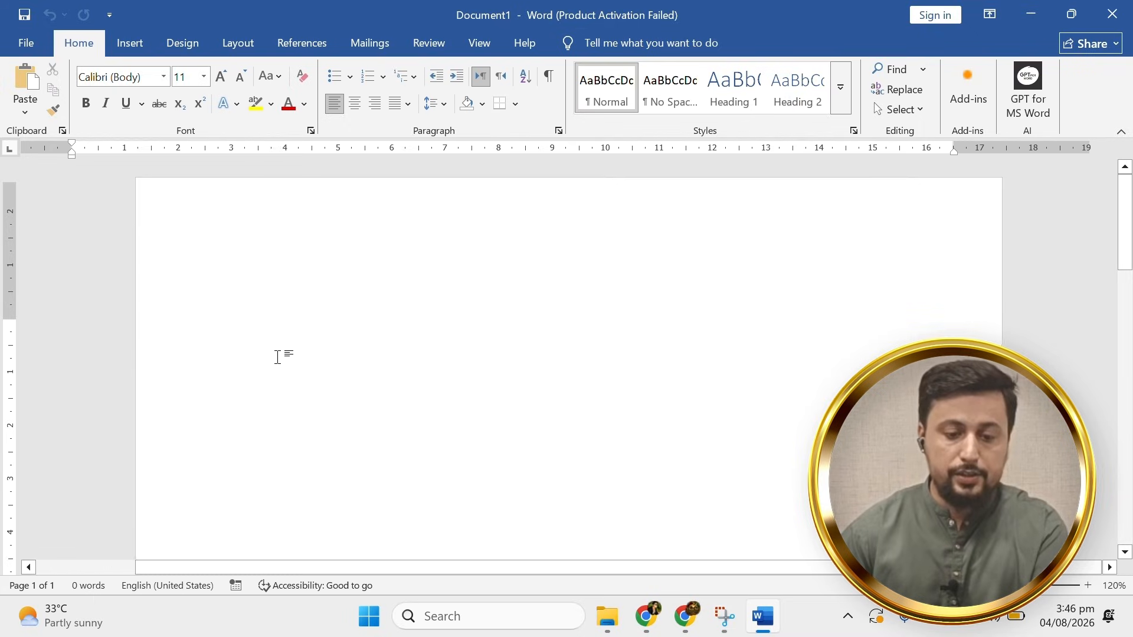
pyautogui.scroll(5, 279, 367)
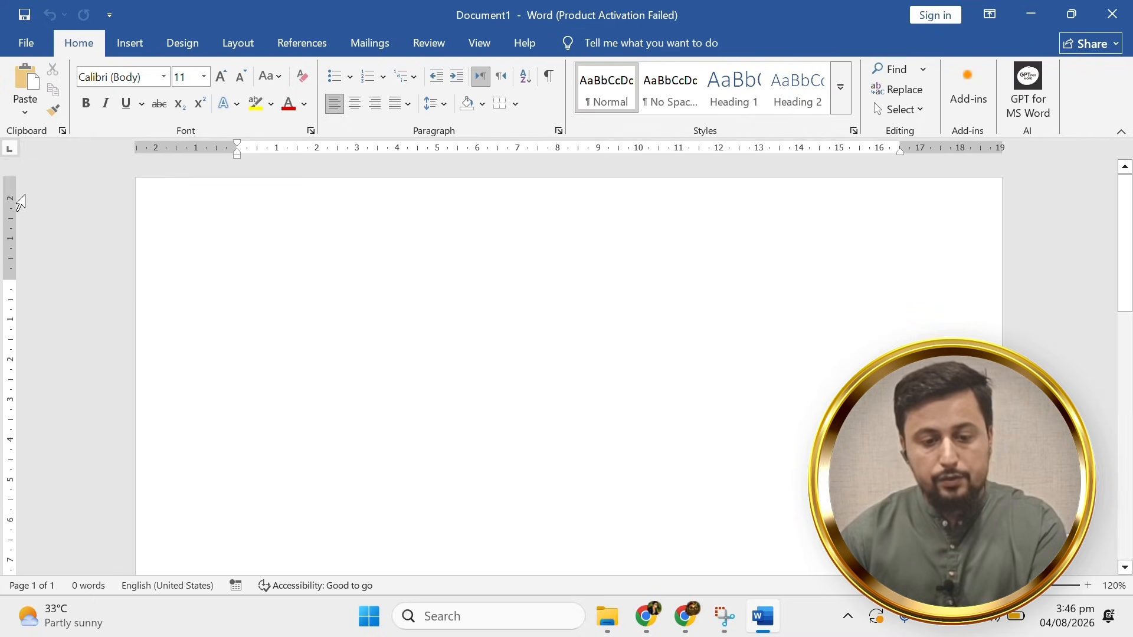
pyautogui.doubleClick(256, 218)
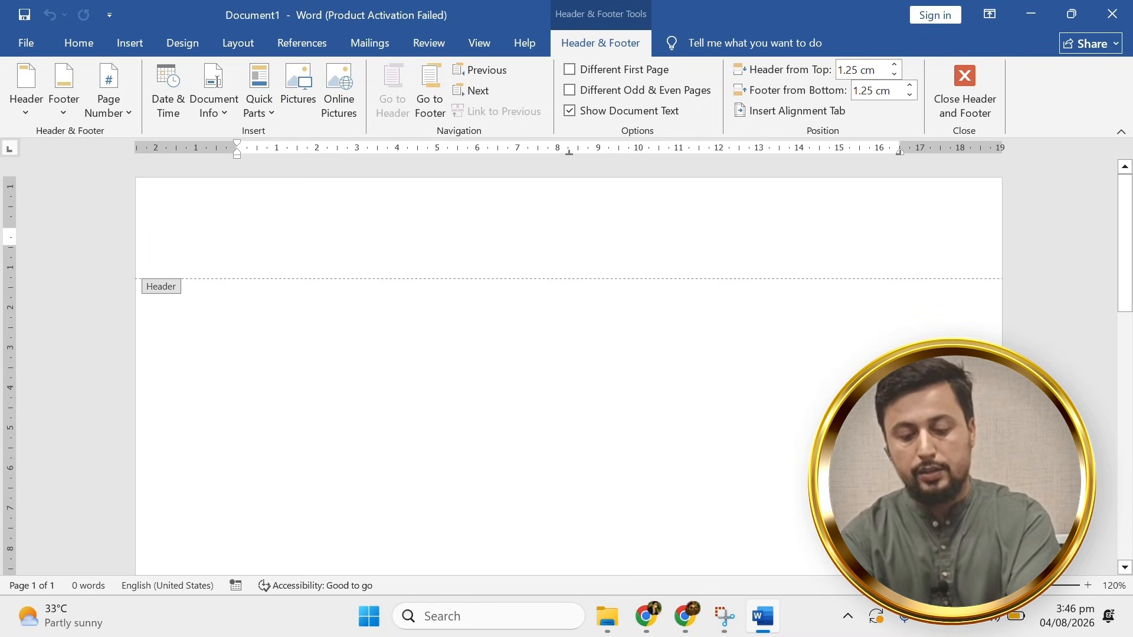
pyautogui.write('zEESHAN')
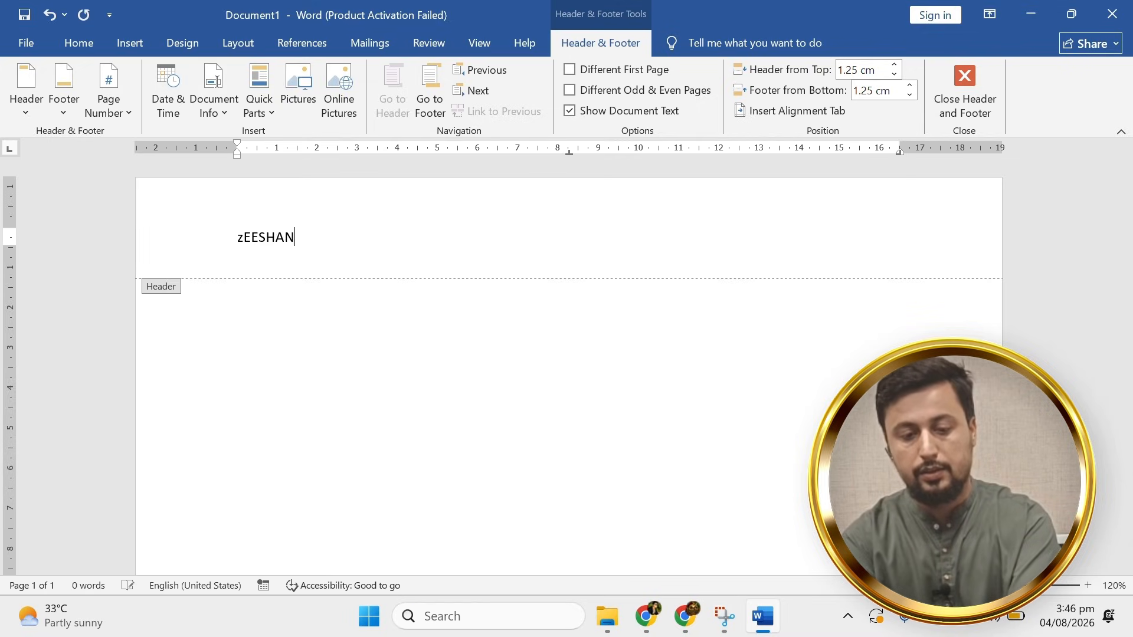
pyautogui.write(' Office Skill')
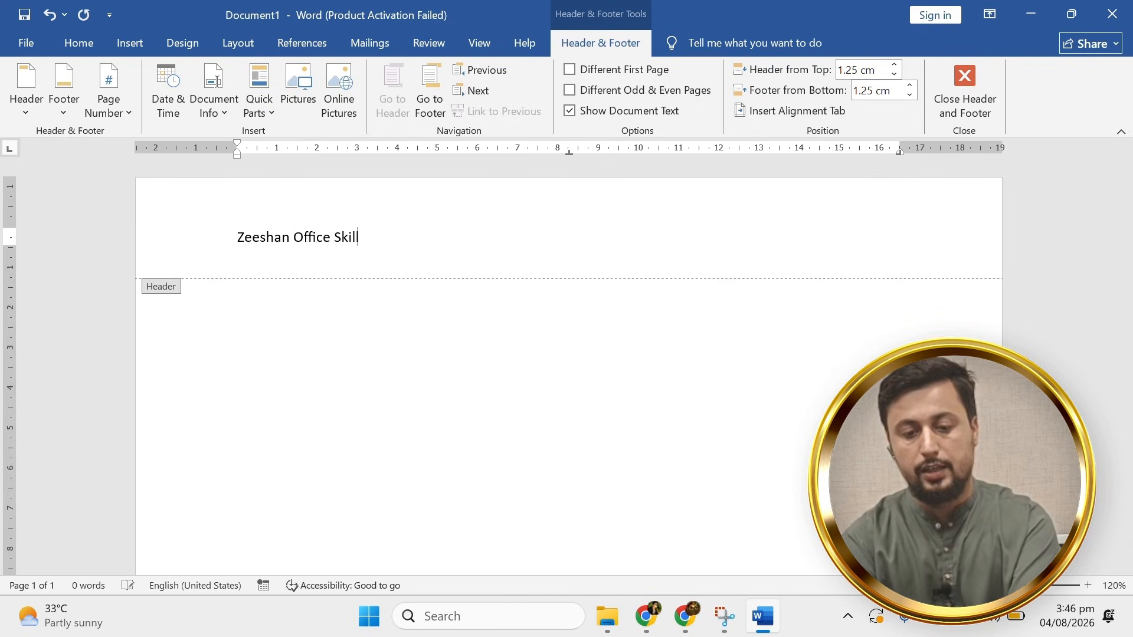
pyautogui.click(956, 104)
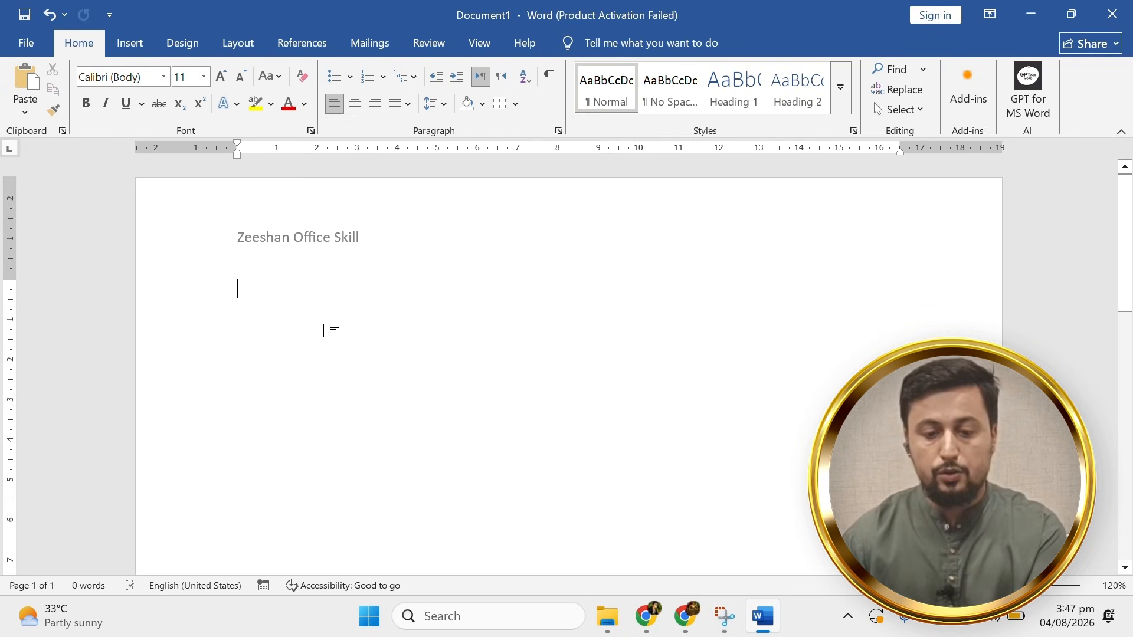
pyautogui.doubleClick(324, 231)
pyautogui.tripleClick(329, 239)
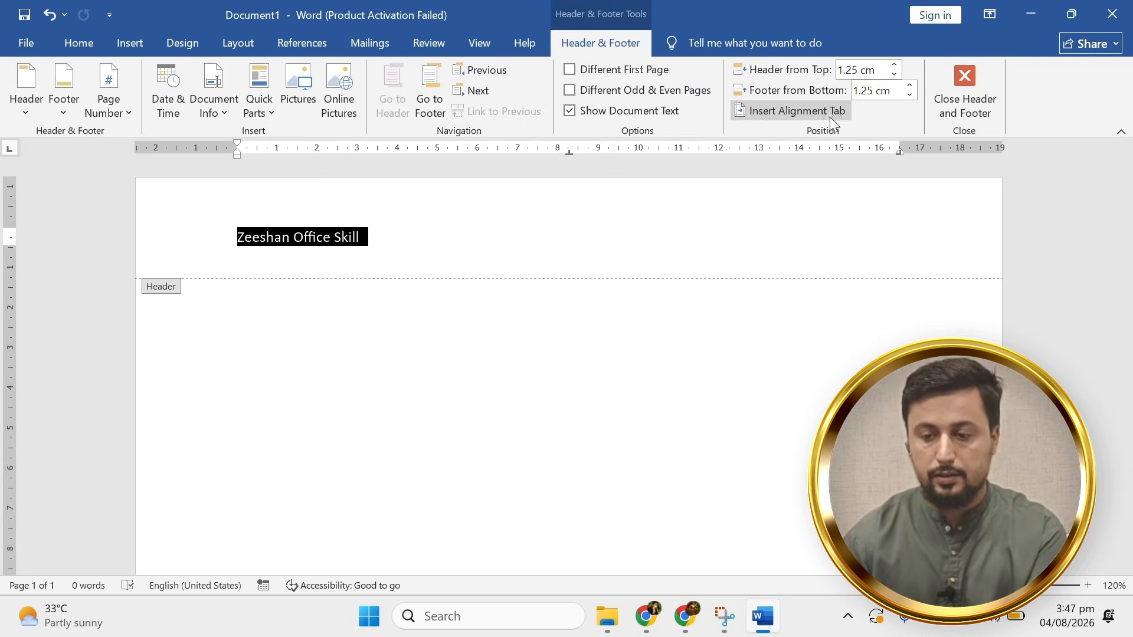
pyautogui.press('Delete')
pyautogui.click(950, 98)
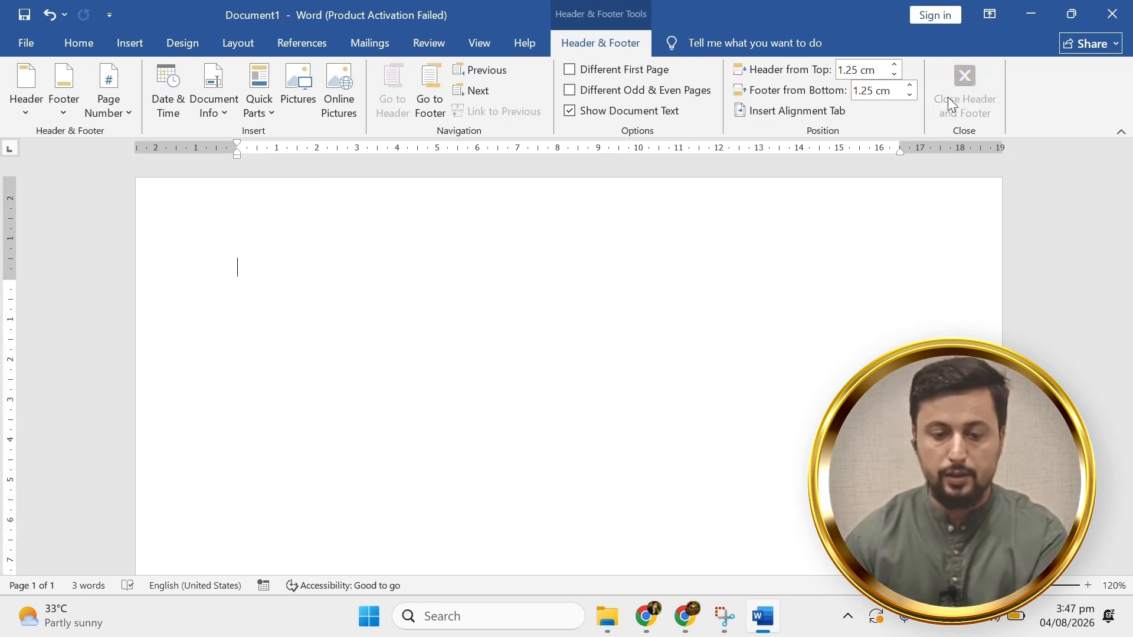
# Open the page footer for editing, then close it to return to the empty page body.
pyautogui.keyDown('ctrl'); pyautogui.scroll(-4, 146, 448); pyautogui.keyUp('ctrl')
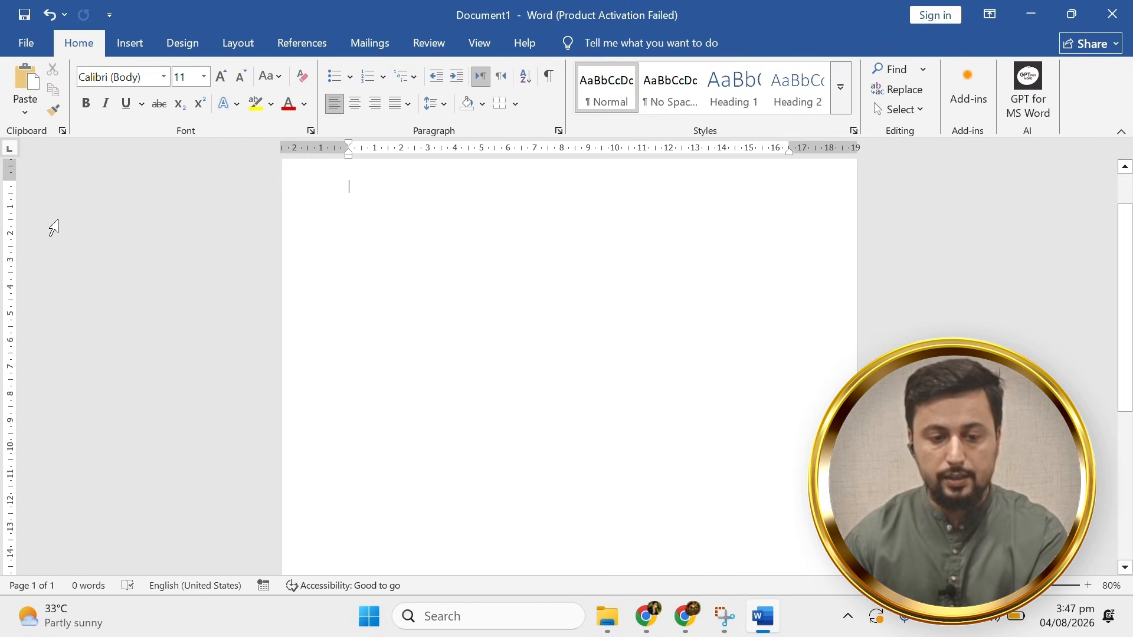
pyautogui.scroll(-6, 107, 294)
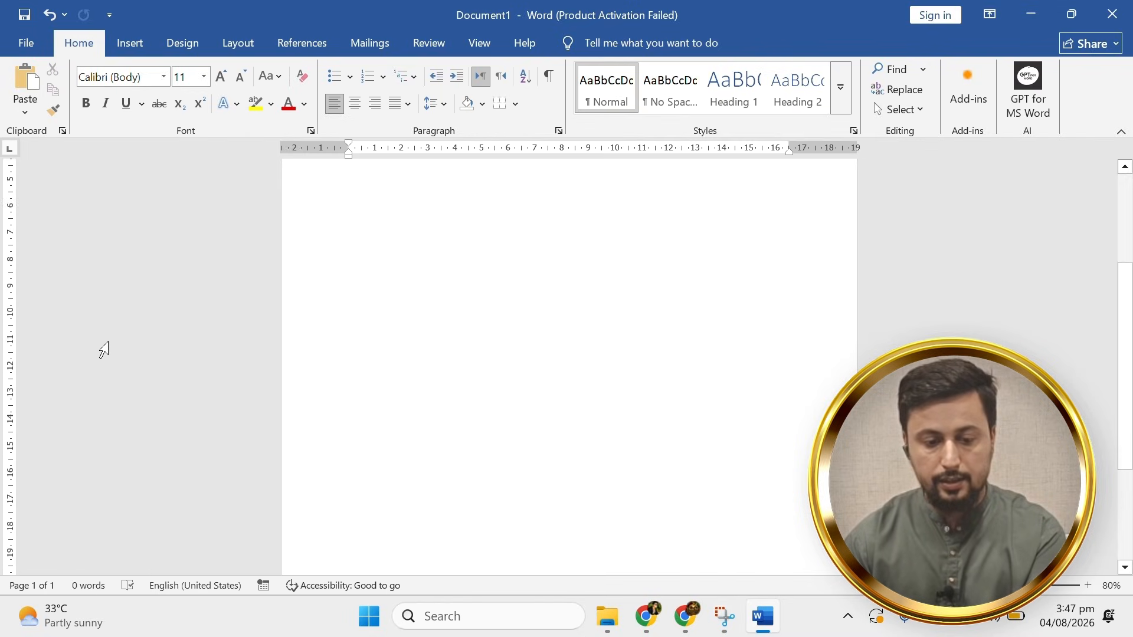
pyautogui.scroll(5, 101, 393)
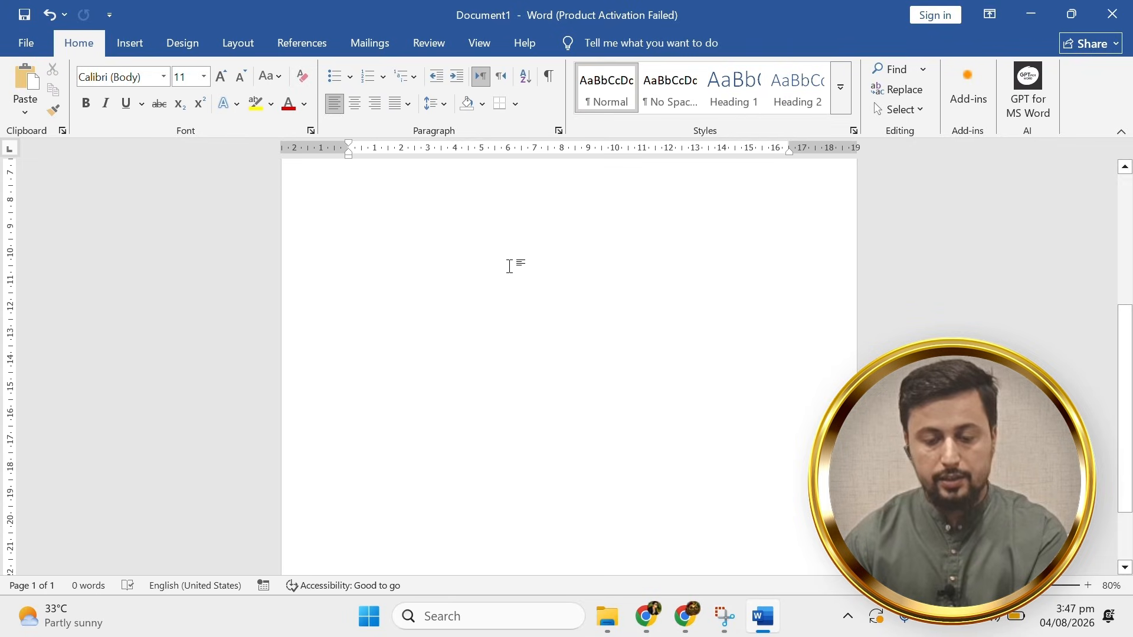
pyautogui.scroll(3, 299, 413)
pyautogui.scroll(-2, 381, 312)
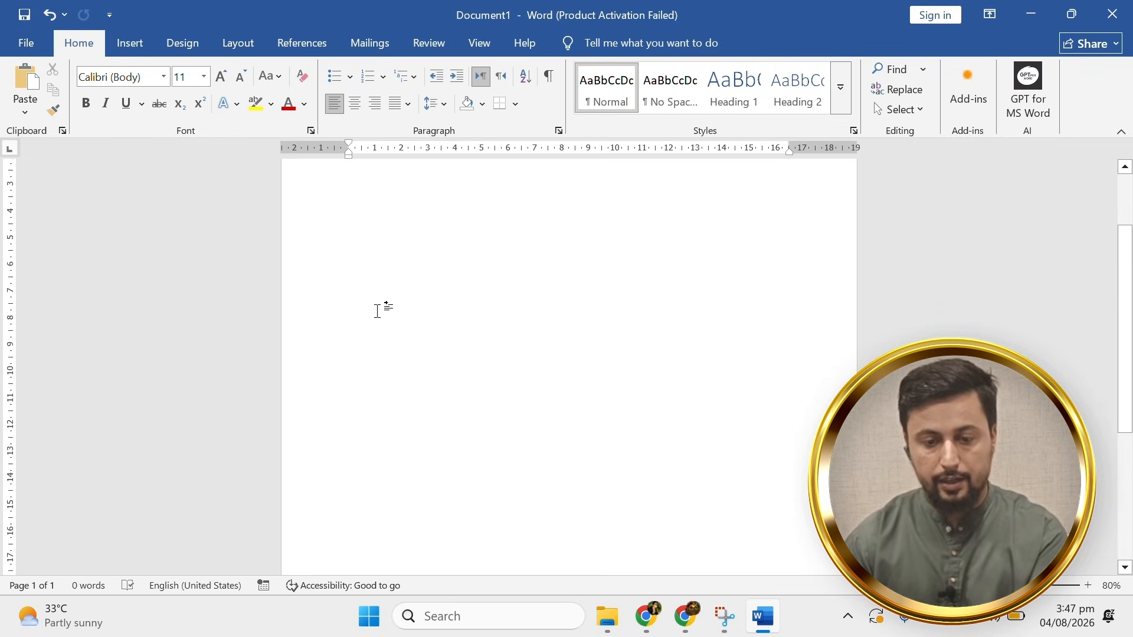
pyautogui.scroll(-7, 367, 404)
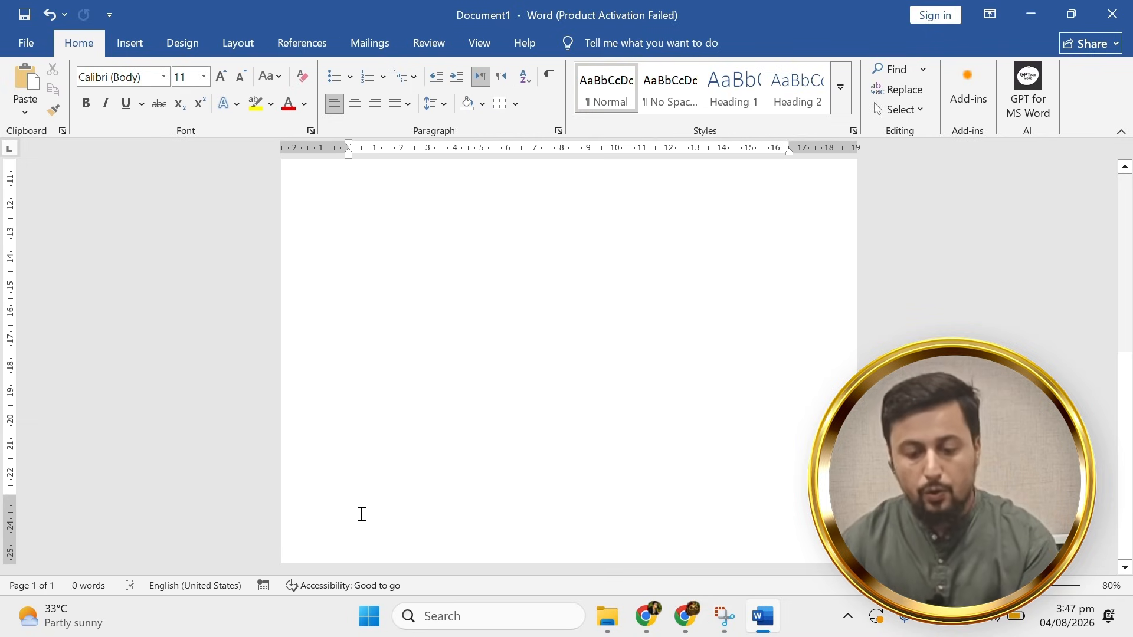
pyautogui.doubleClick(359, 540)
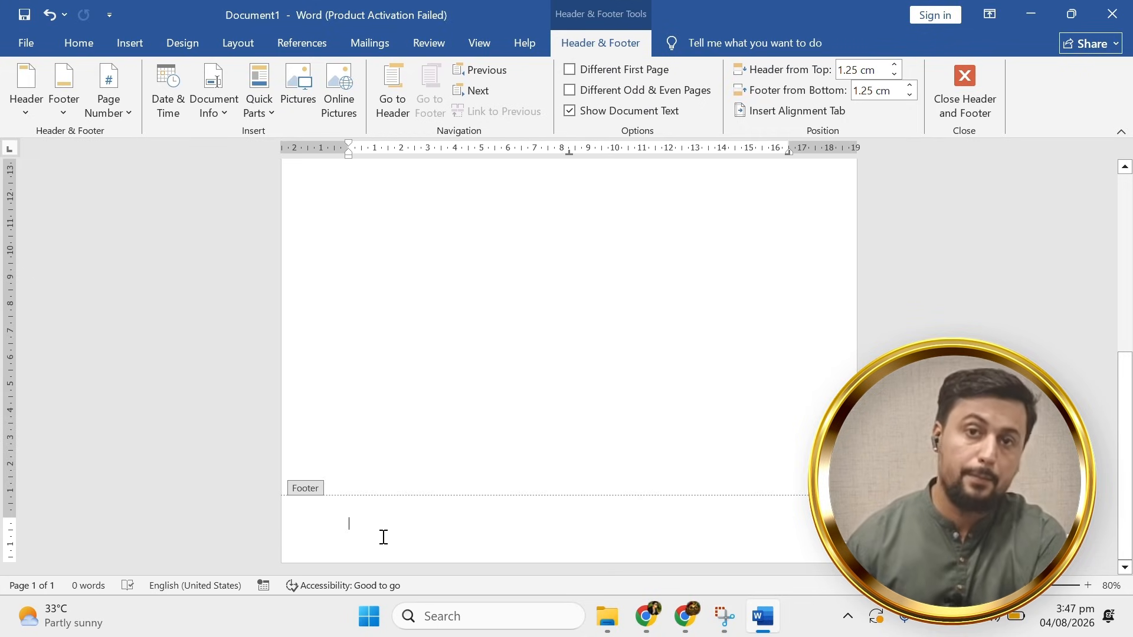
pyautogui.click(948, 105)
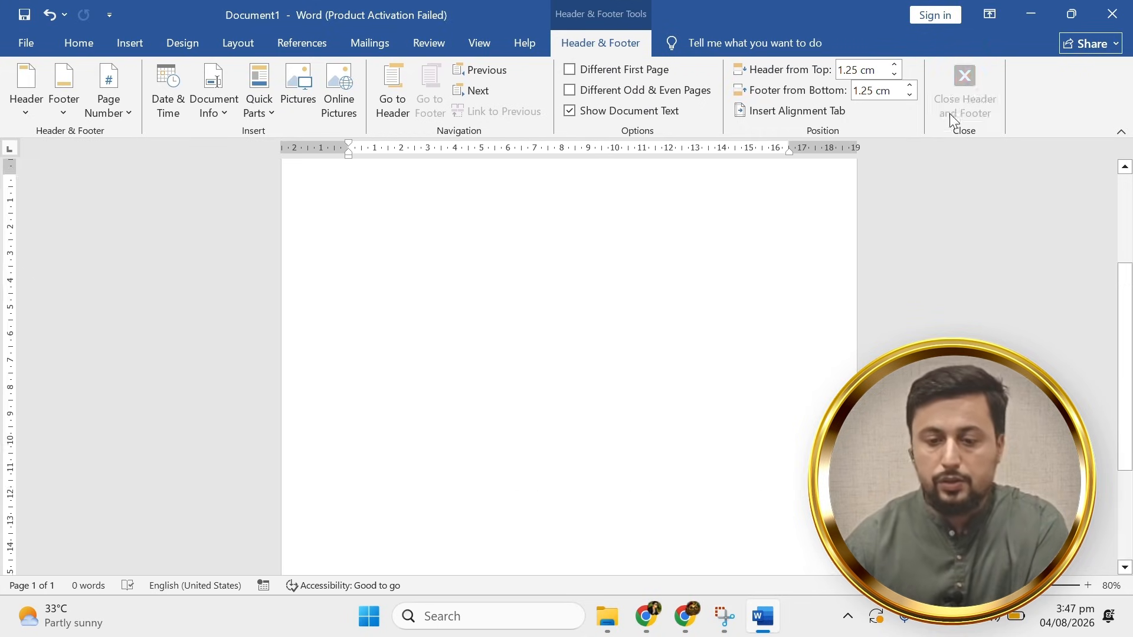
# Type the writer's first and last name as the first line of the page.
pyautogui.scroll(-2, 428, 348)
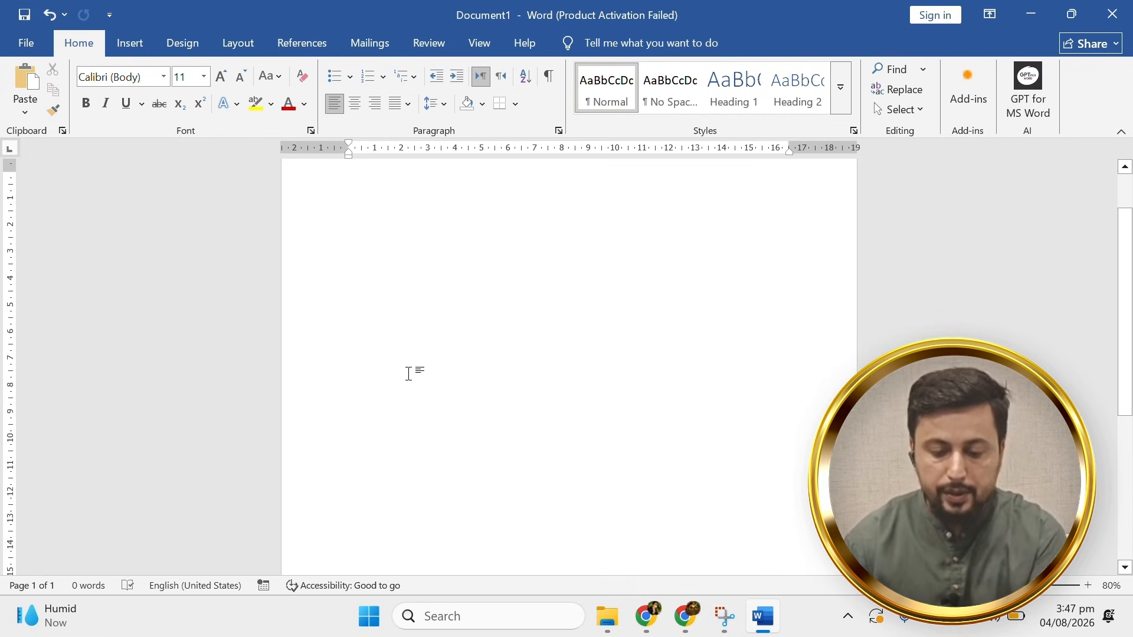
pyautogui.write('zees')
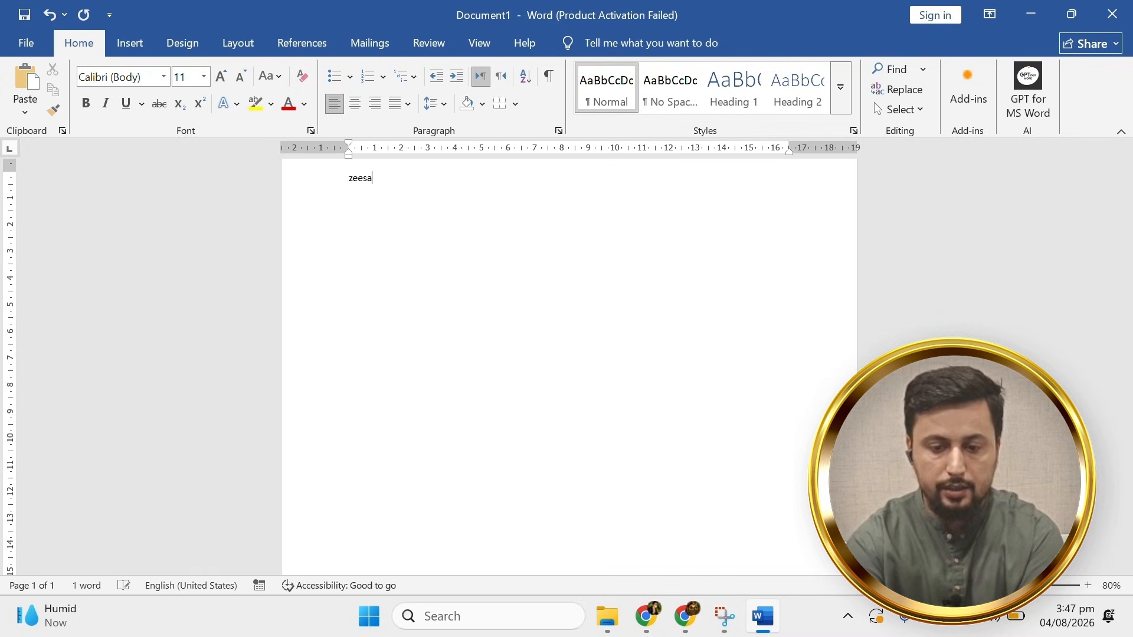
pyautogui.scroll(9, 327, 355)
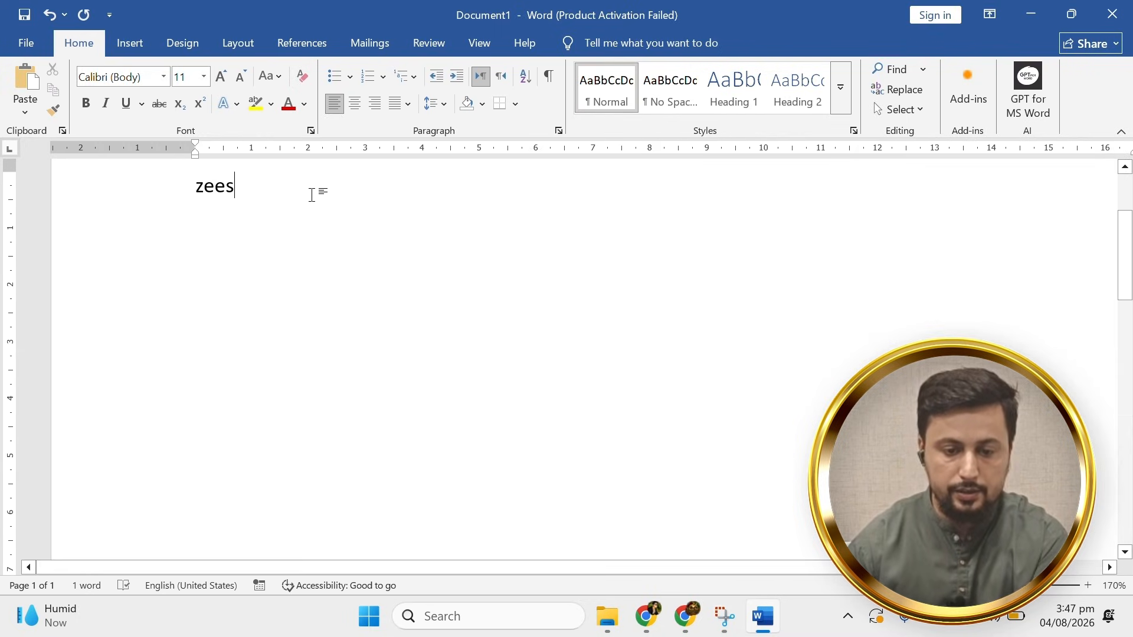
pyautogui.click(112, 187)
pyautogui.write('zeeshan')
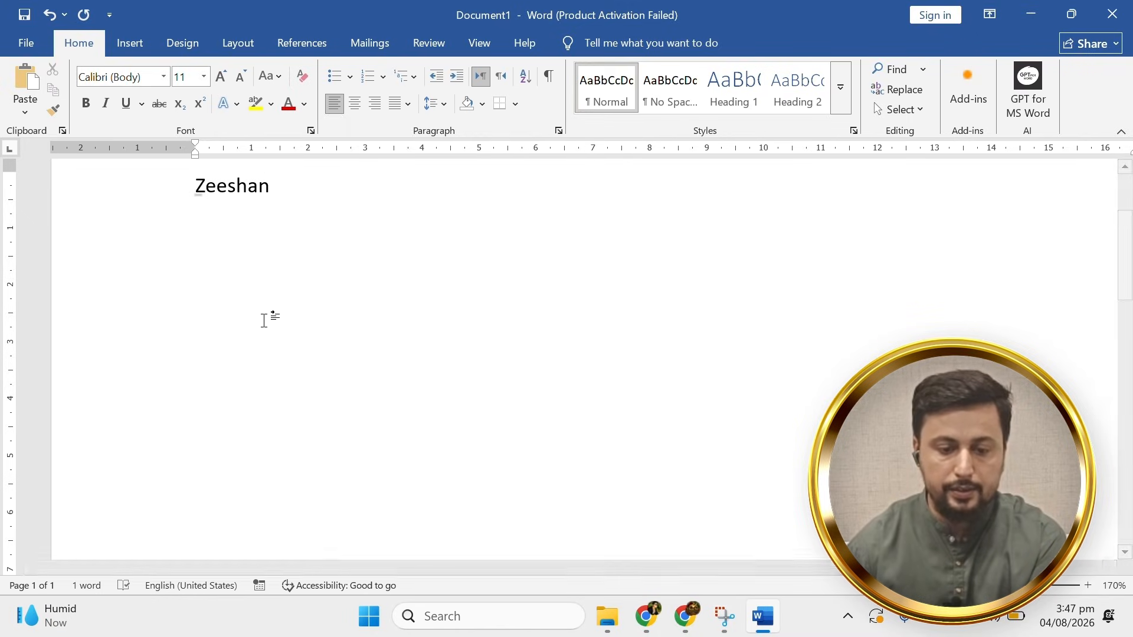
pyautogui.click(260, 250)
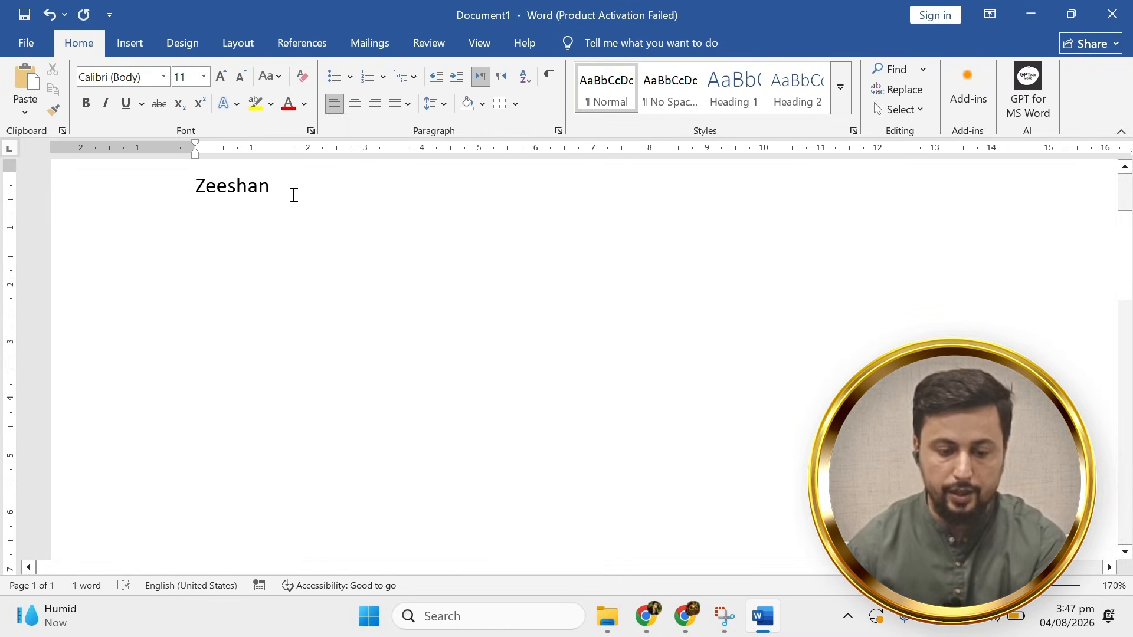
pyautogui.click(293, 194)
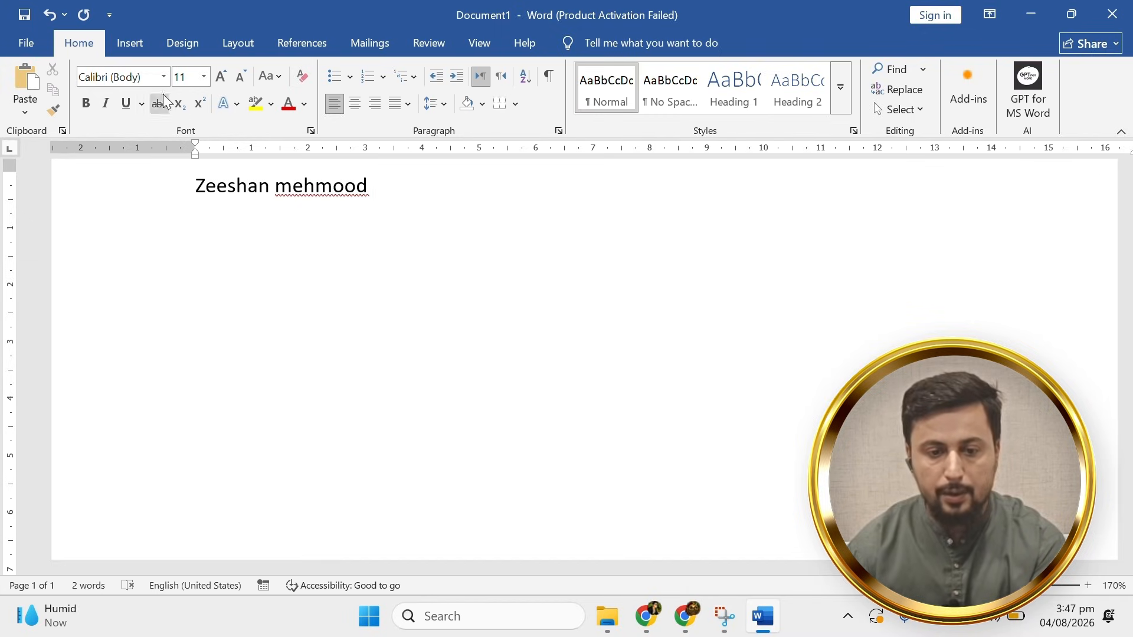
pyautogui.scroll(-2, 406, 195)
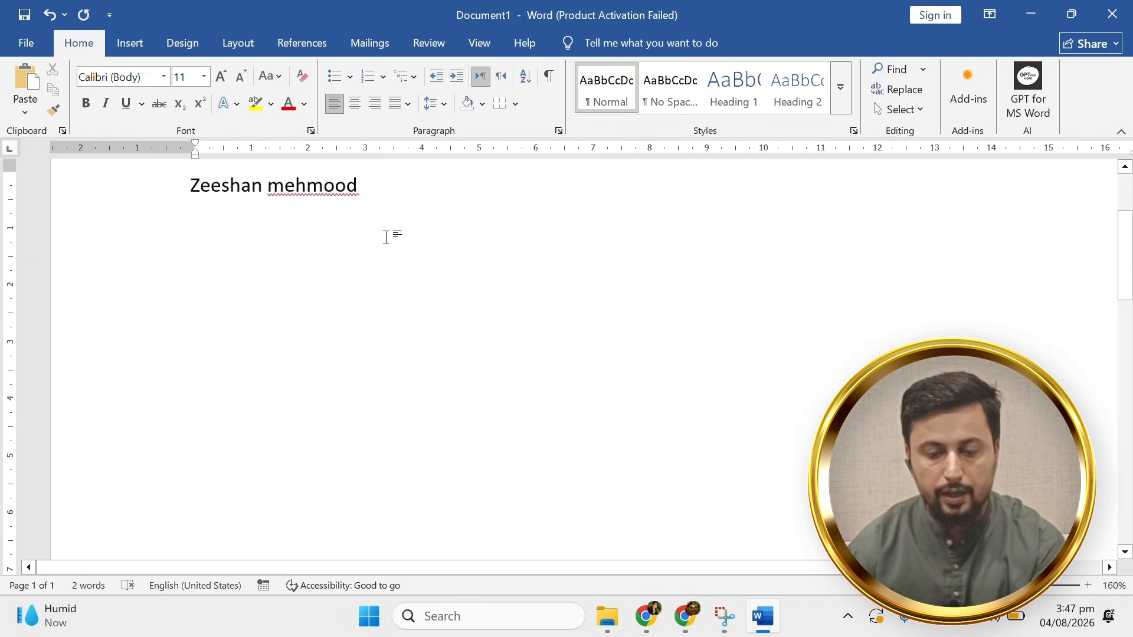
# Select the name line and resize it from 11 pt to 16 pt using Grow and Shrink Font.
pyautogui.tripleClick(209, 203)
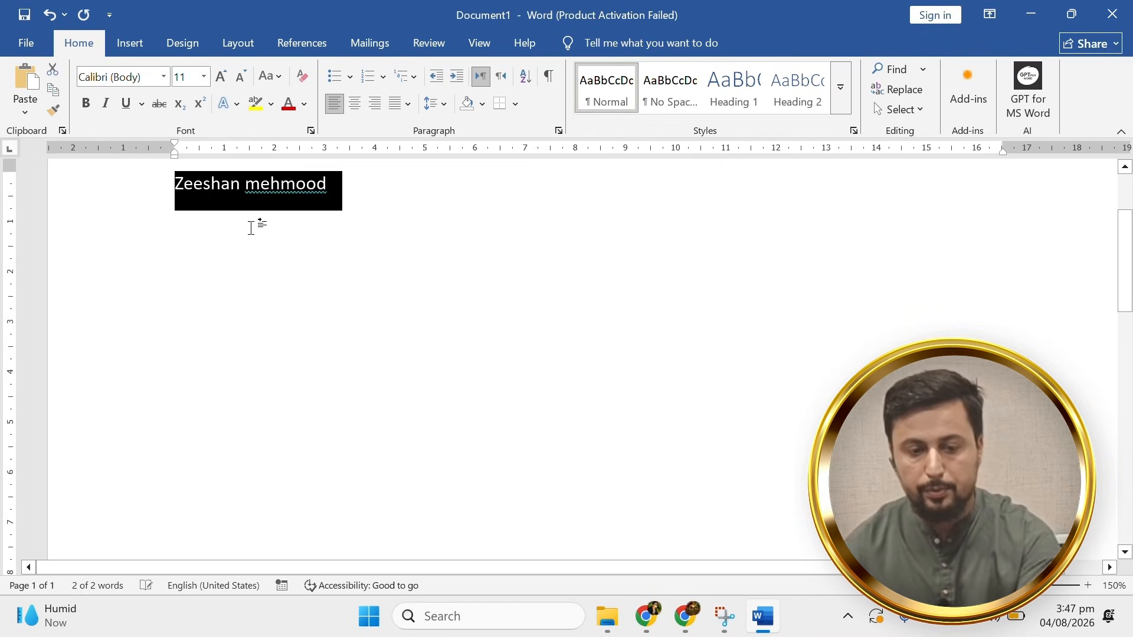
pyautogui.click(221, 77)
pyautogui.click(221, 76)
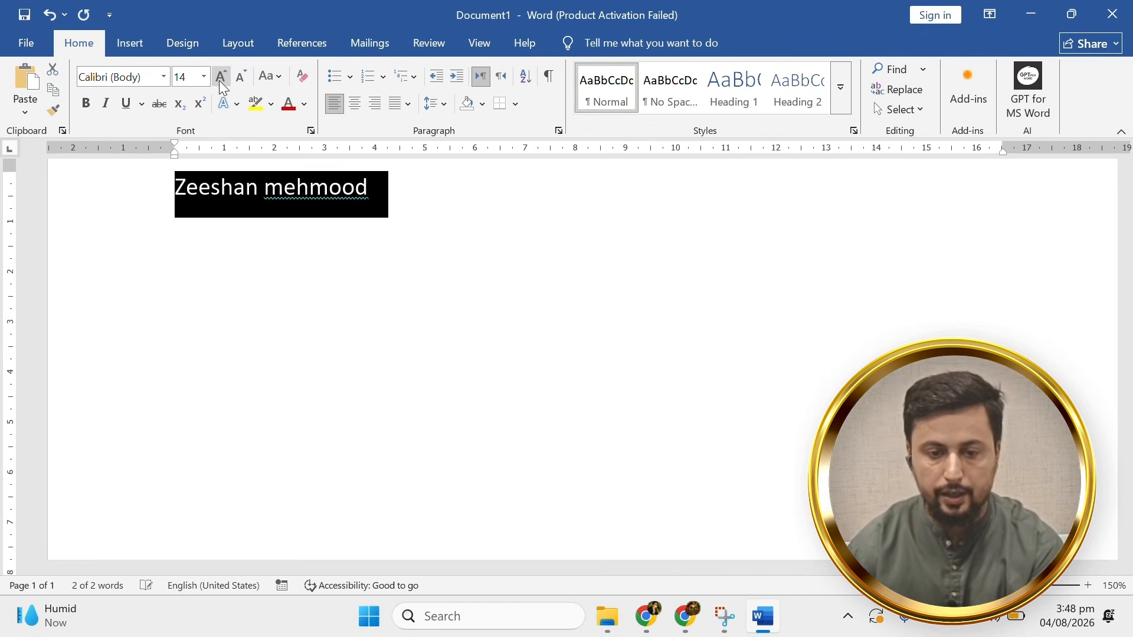
pyautogui.click(221, 76)
pyautogui.click(221, 76)
pyautogui.click(221, 76)
pyautogui.click(221, 80)
pyautogui.click(221, 80)
pyautogui.click(220, 79)
pyautogui.click(221, 80)
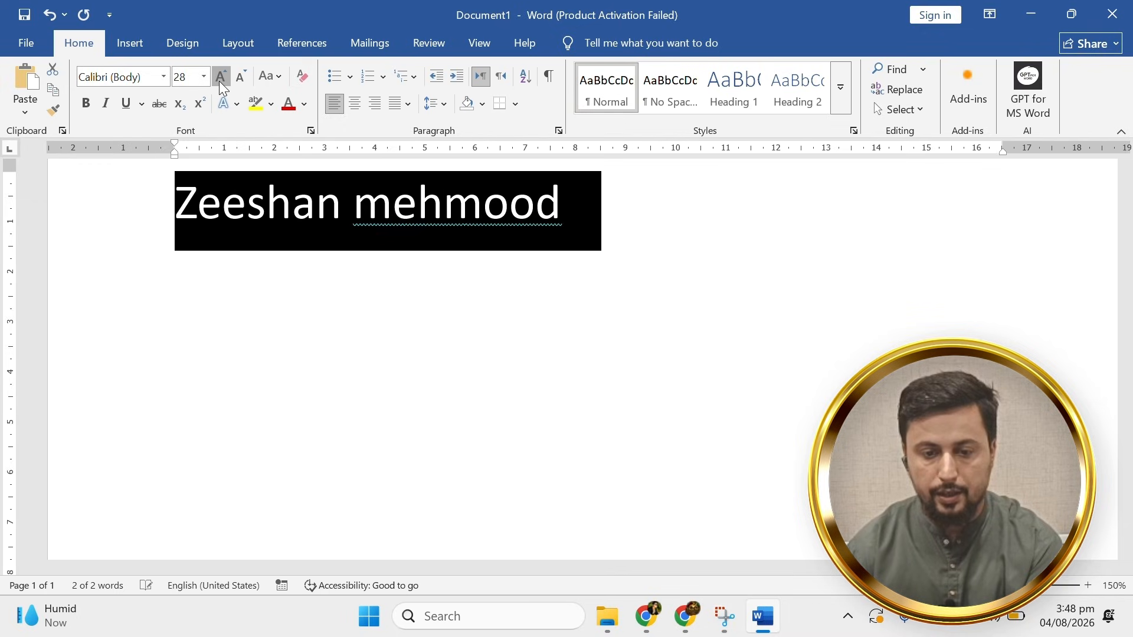
pyautogui.click(220, 80)
pyautogui.click(241, 80)
pyautogui.click(242, 80)
pyautogui.click(241, 79)
pyautogui.click(241, 80)
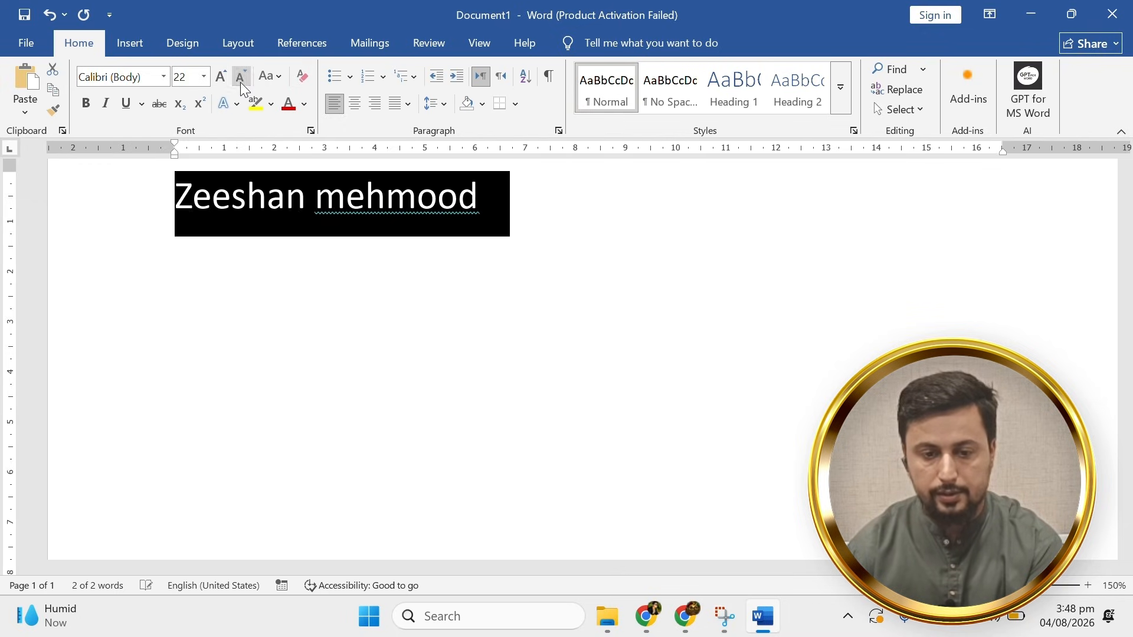
pyautogui.click(241, 80)
pyautogui.click(241, 79)
pyautogui.click(242, 80)
# Make the name line bold, italic and underlined.
pyautogui.click(419, 231)
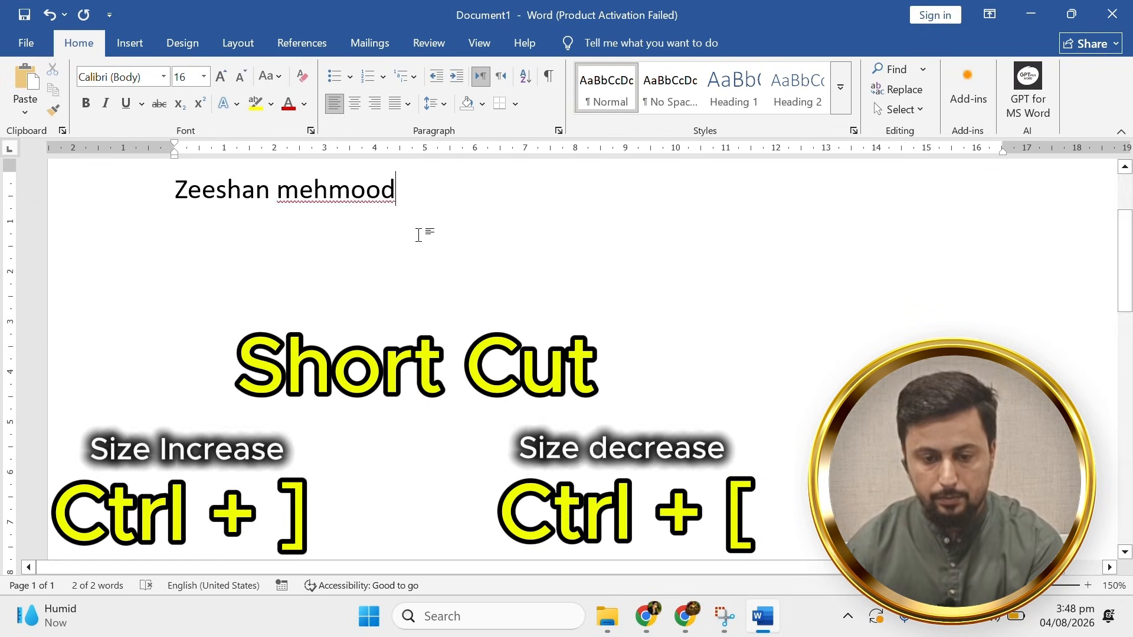
pyautogui.click(109, 210)
pyautogui.click(85, 103)
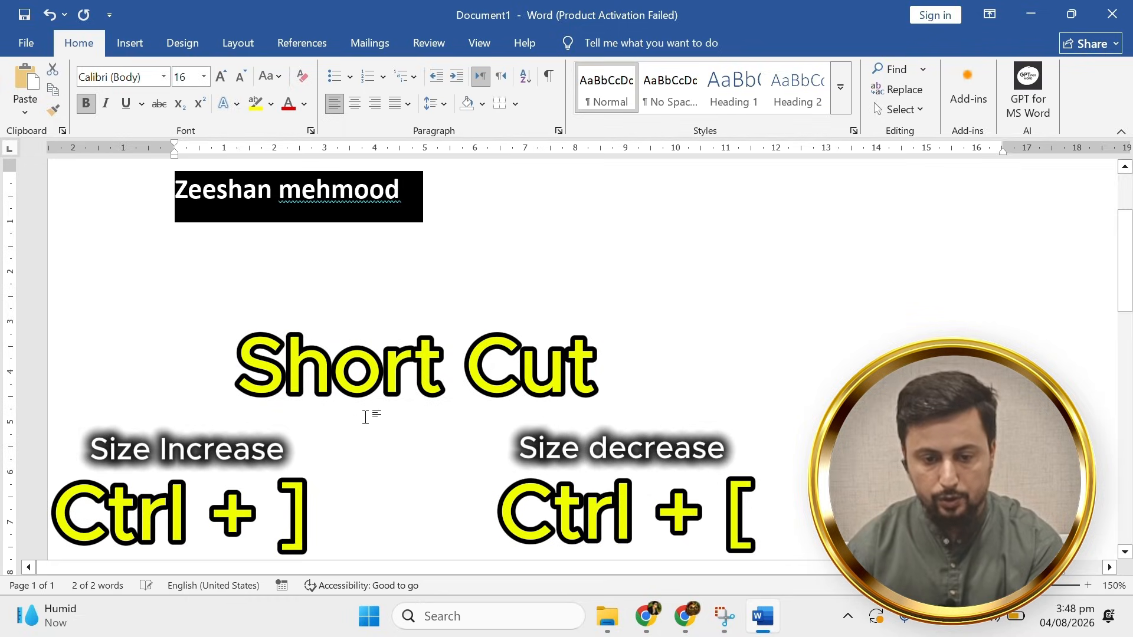
pyautogui.click(413, 291)
pyautogui.click(109, 204)
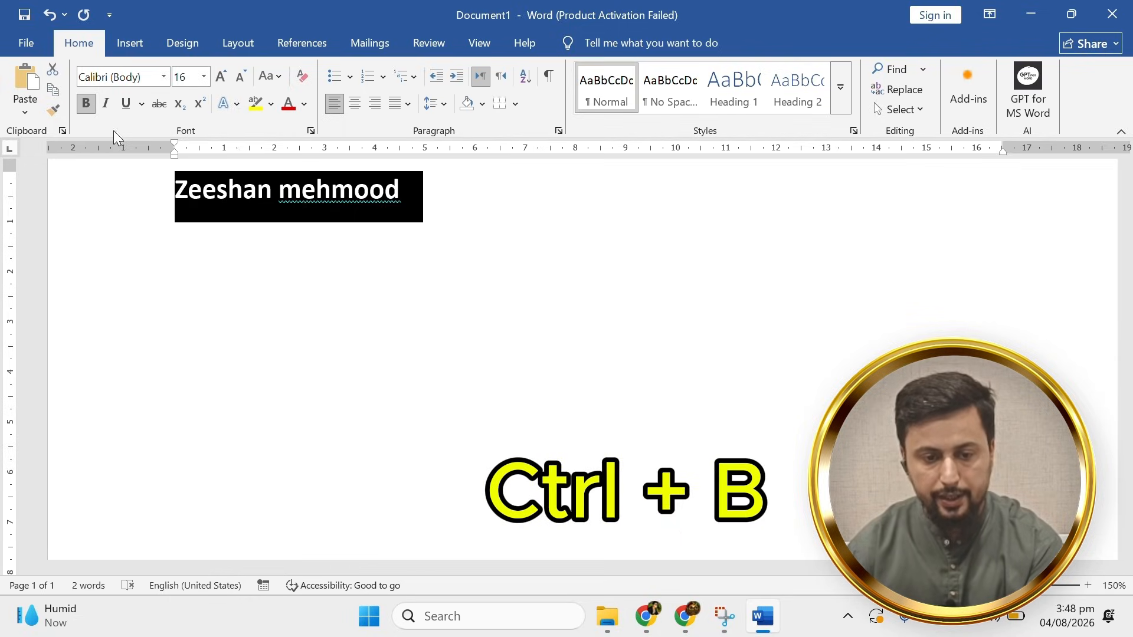
pyautogui.hotkey('ctrl', 'i')
pyautogui.click(427, 233)
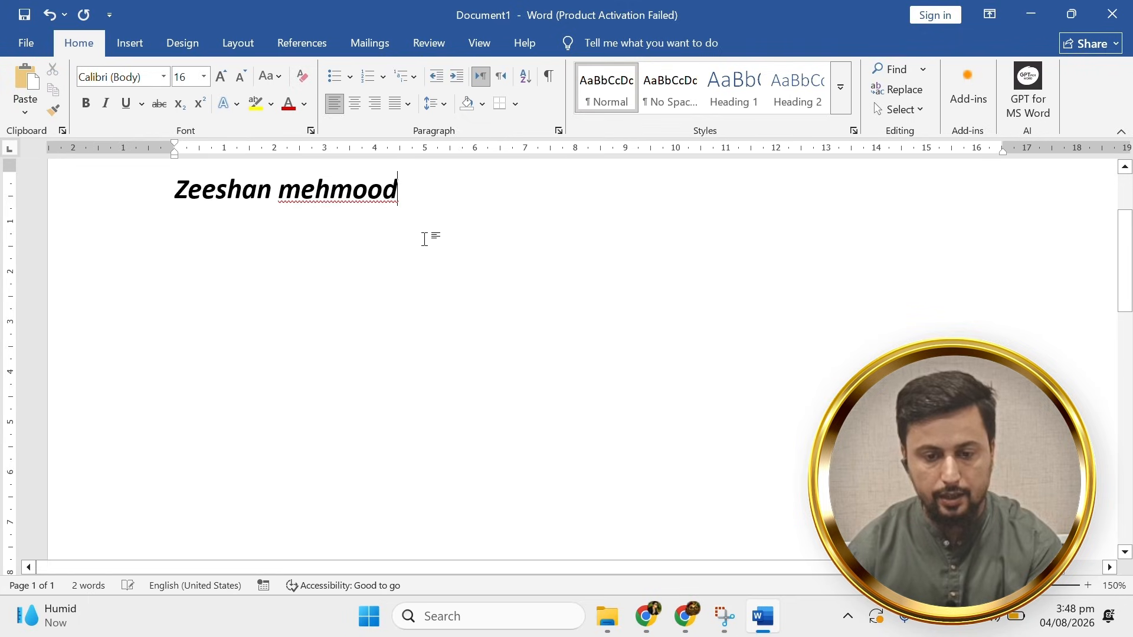
pyautogui.click(109, 201)
pyautogui.hotkey('ctrl', 'u')
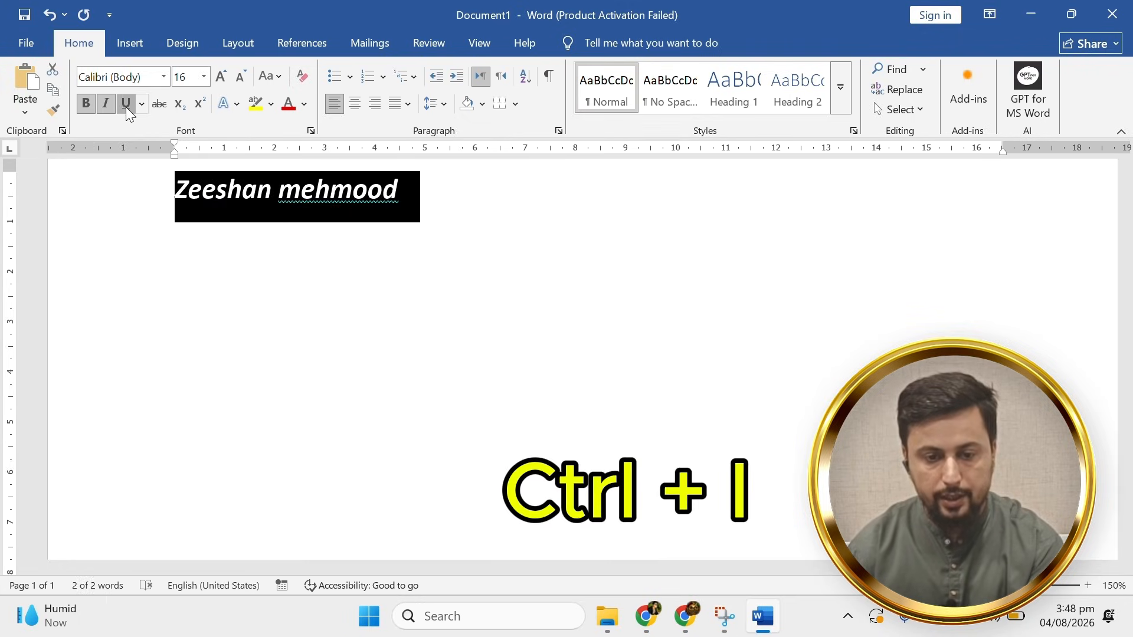
# Try centre and right alignment on the name, then leave it left-aligned.
pyautogui.click(354, 104)
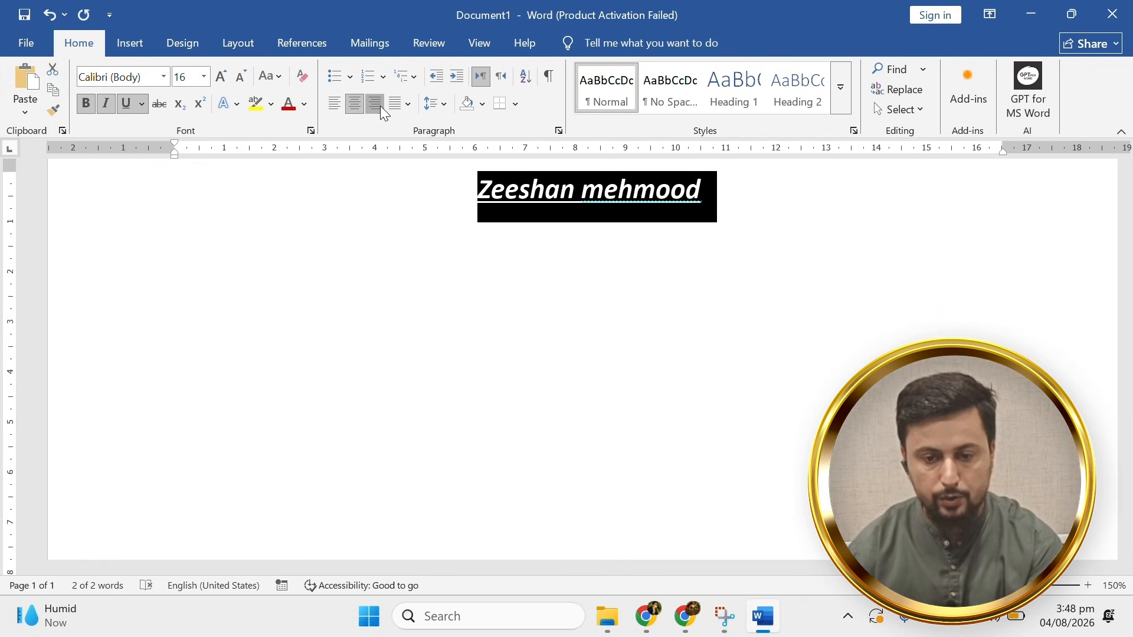
pyautogui.click(375, 104)
pyautogui.click(334, 104)
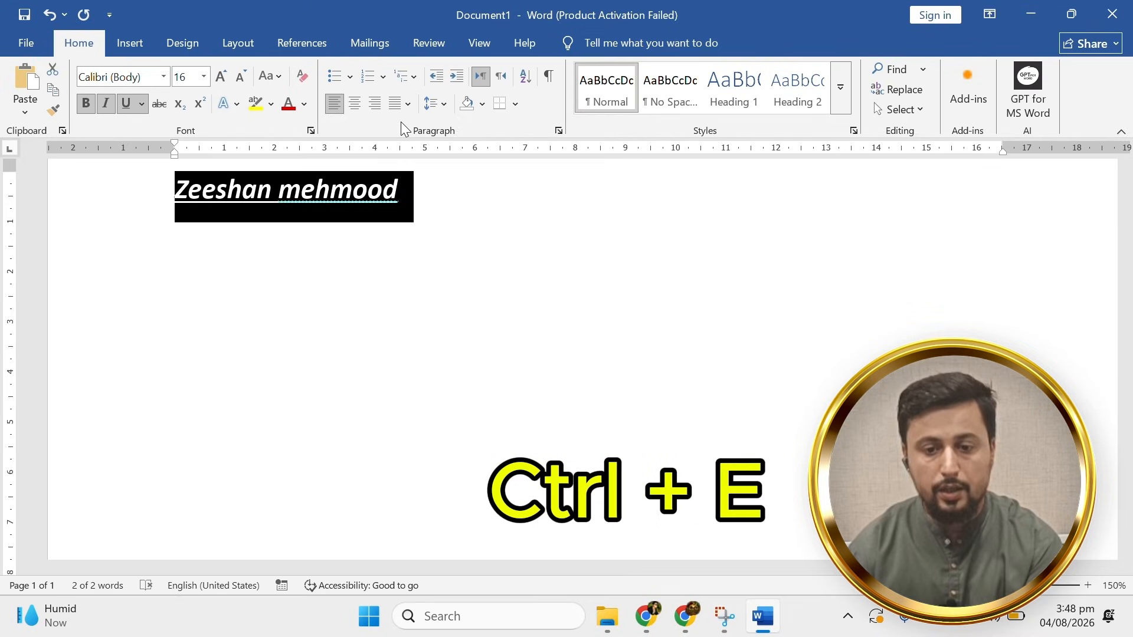
pyautogui.click(433, 215)
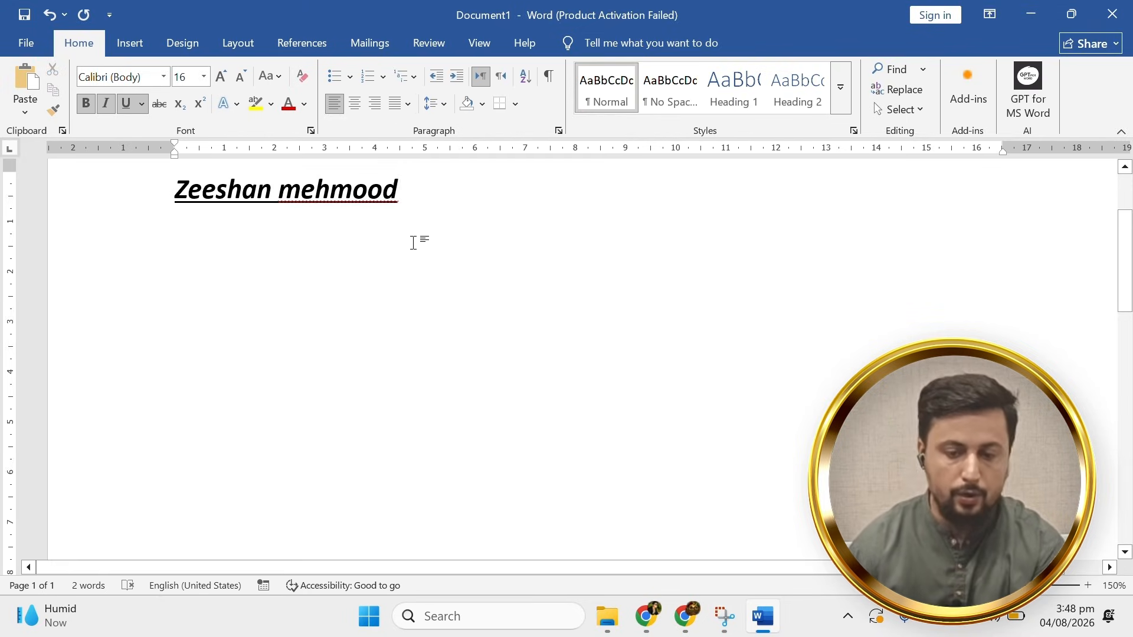
pyautogui.scroll(-3, 416, 266)
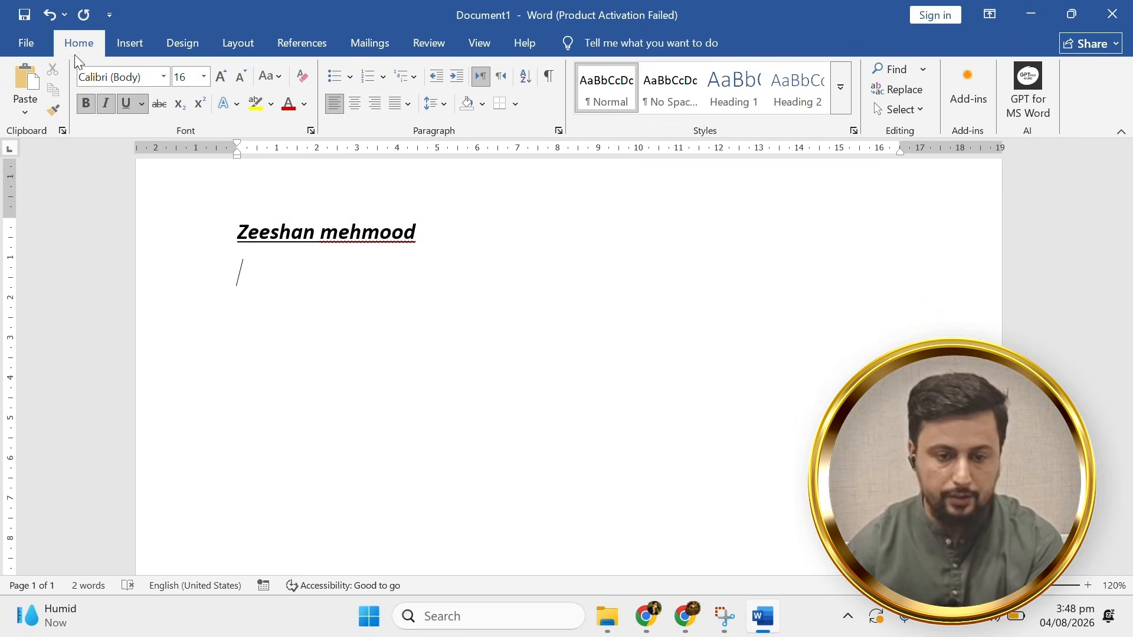
# Insert a 4x1 table with headings S#, Name, Name of Son and Age, adding a second row.
pyautogui.click(131, 43)
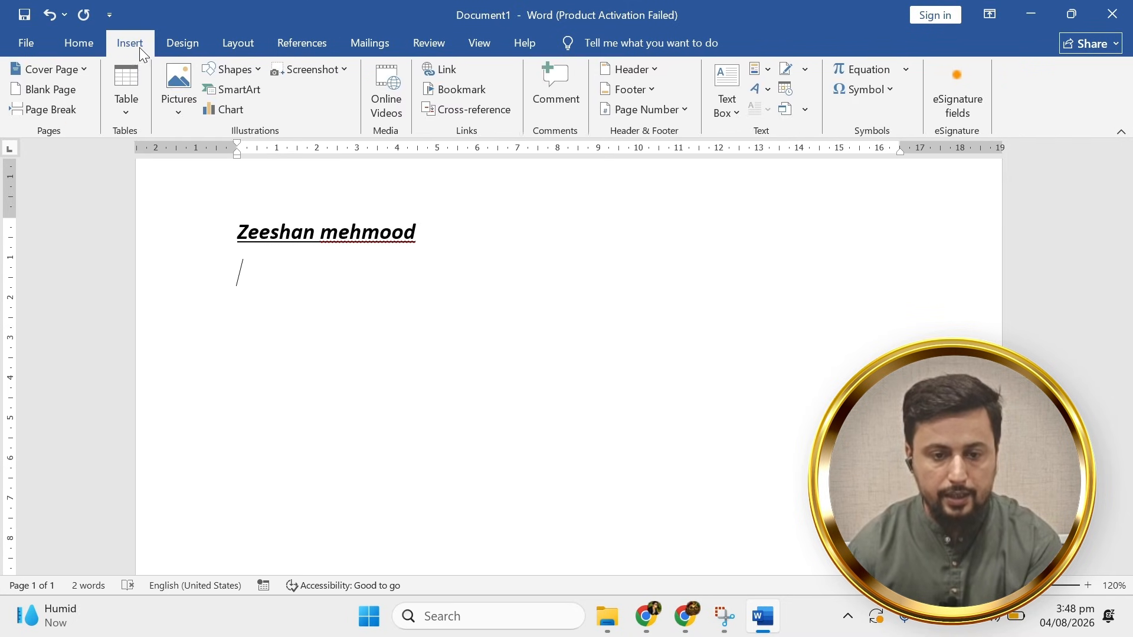
pyautogui.click(125, 94)
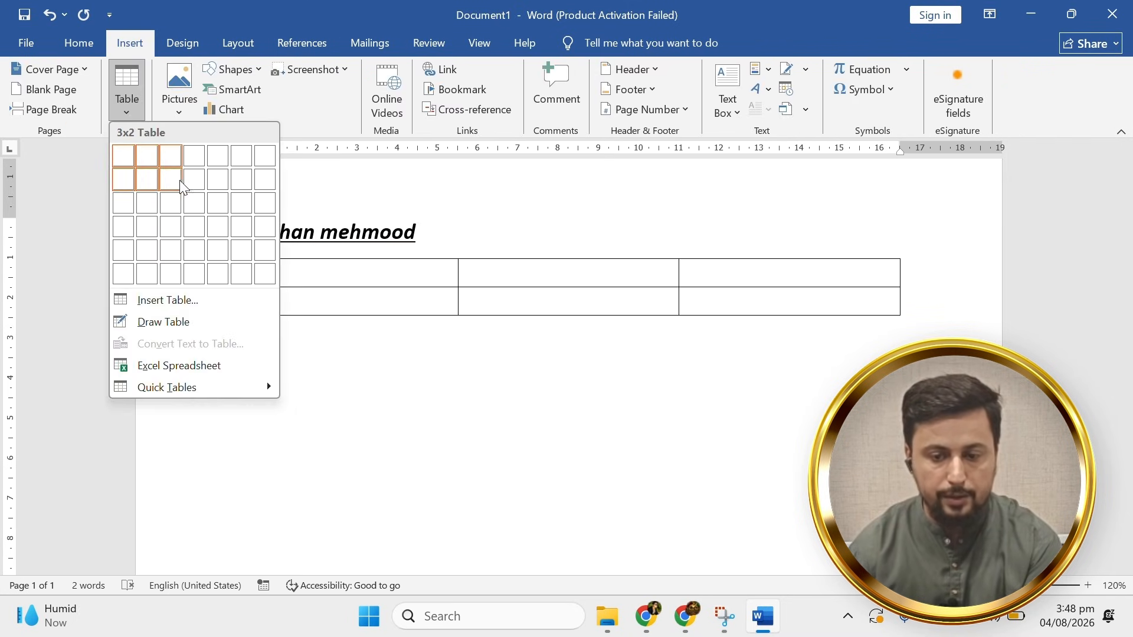
pyautogui.click(194, 161)
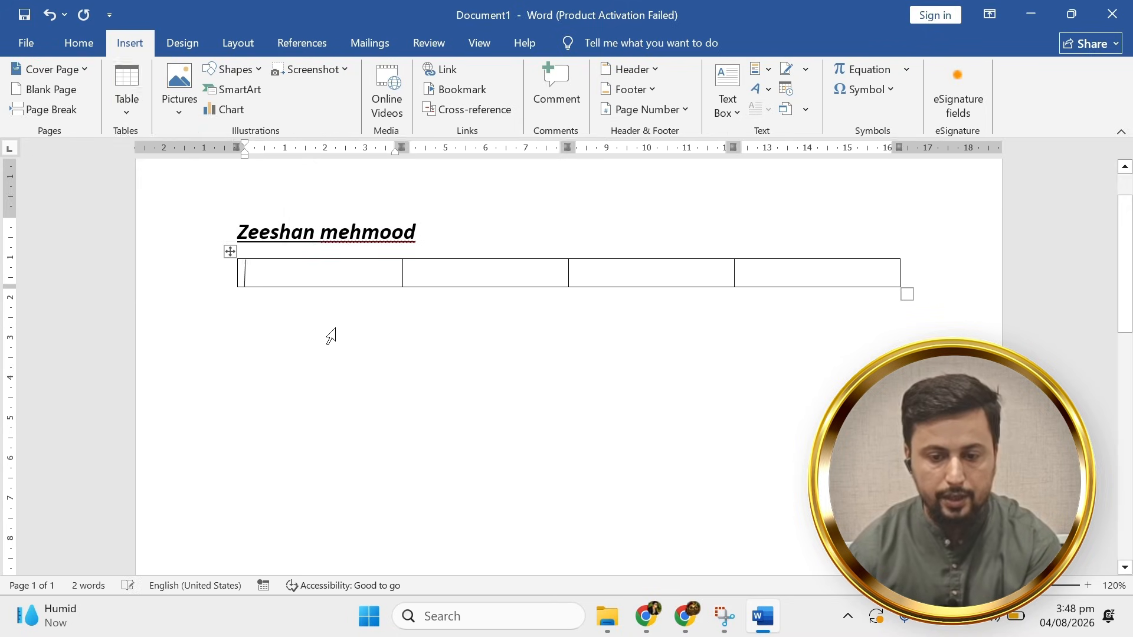
pyautogui.write('S#')
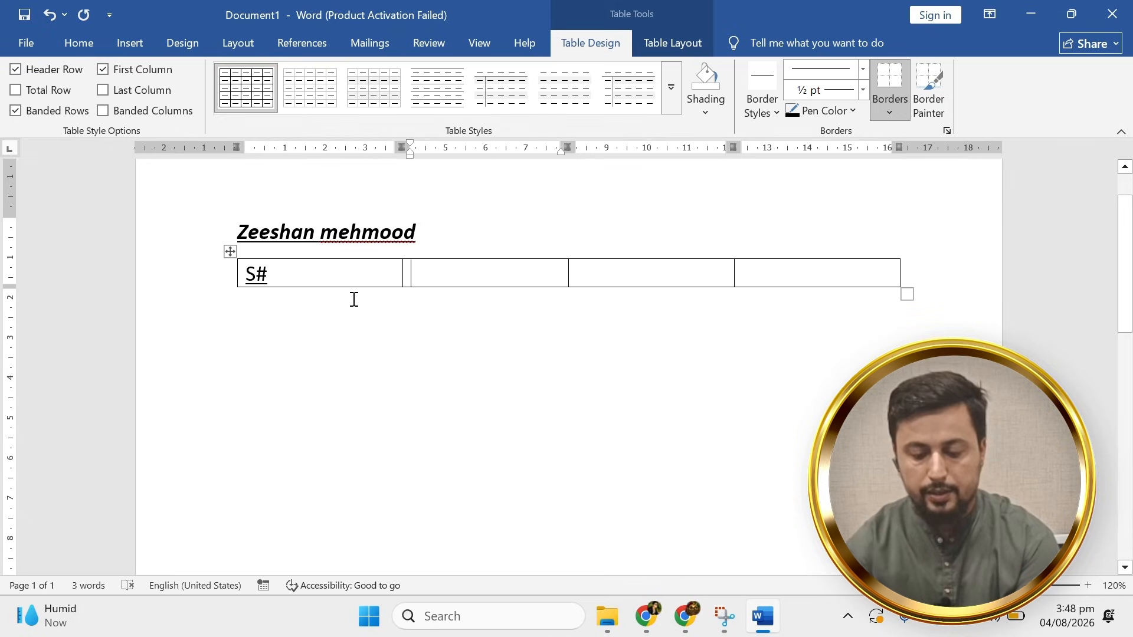
pyautogui.press('Tab')
pyautogui.write('Na')
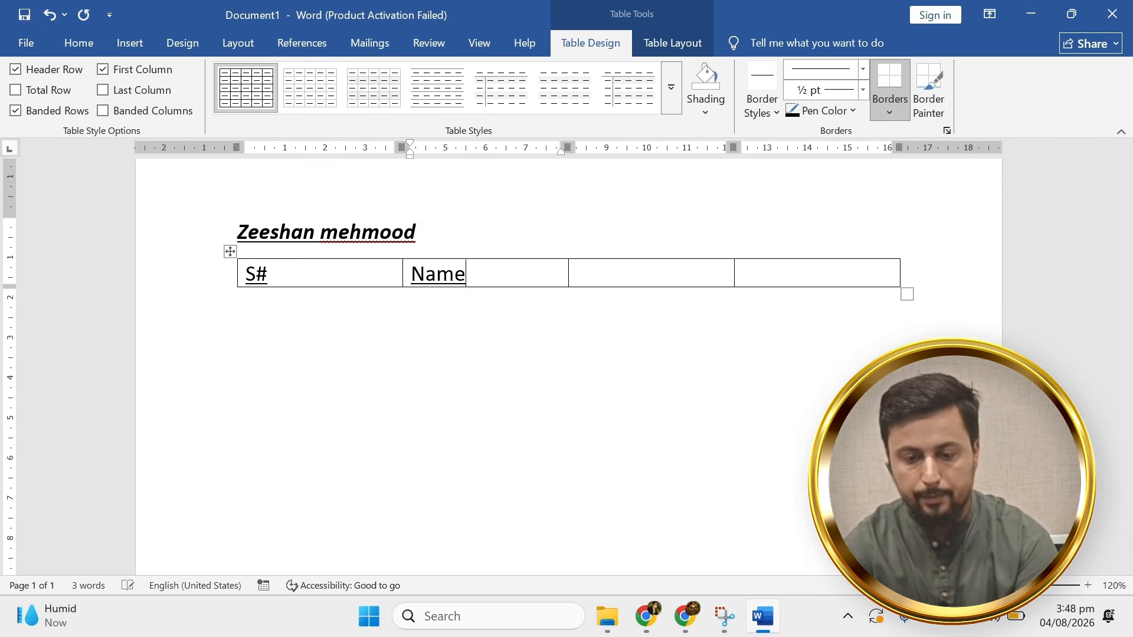
pyautogui.press('Tab')
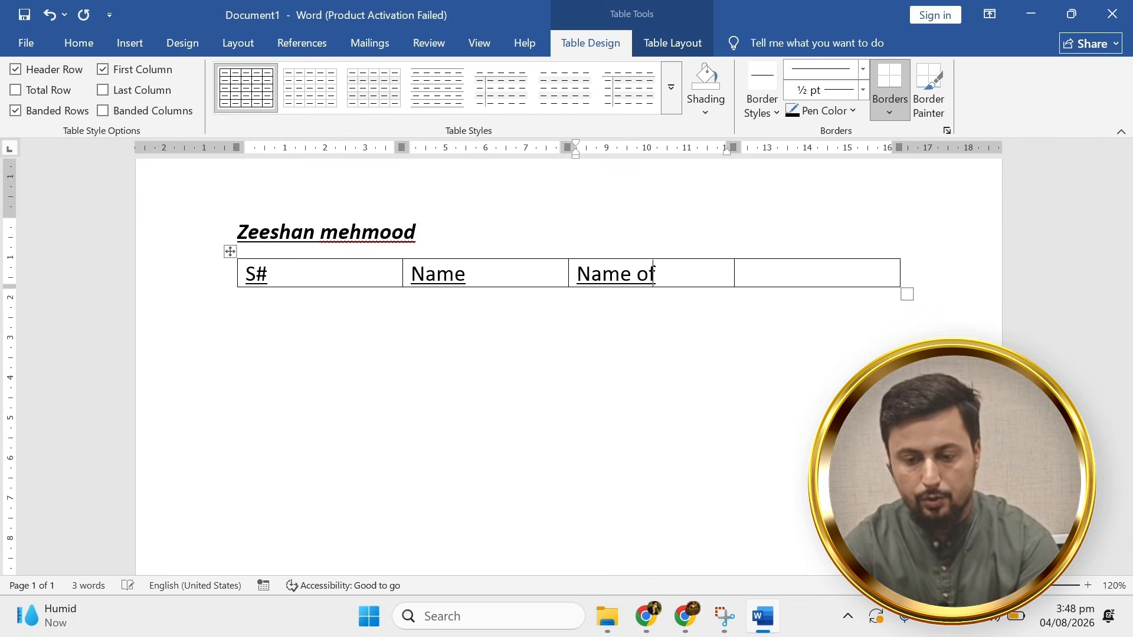
pyautogui.write('Name of Son')
pyautogui.press('Tab')
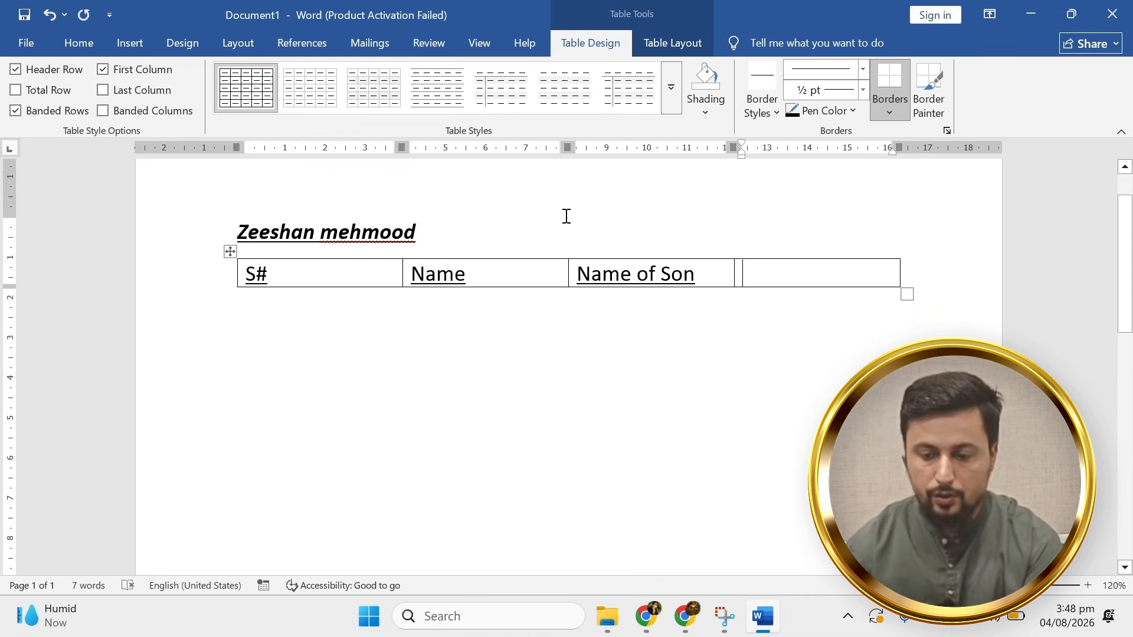
pyautogui.write('Age')
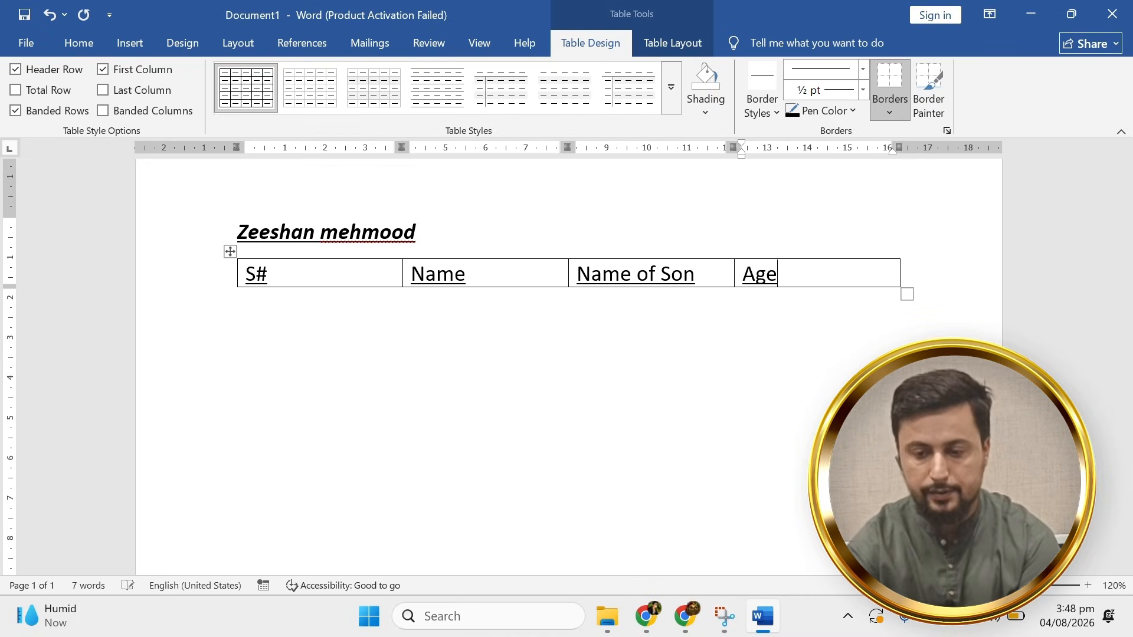
pyautogui.press('Tab')
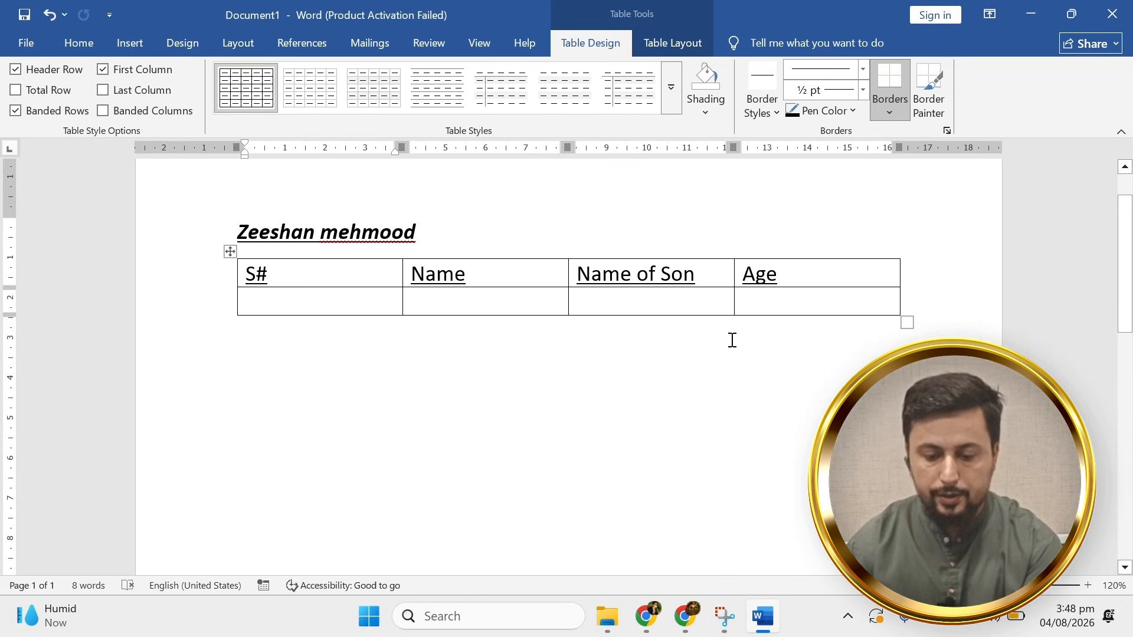
pyautogui.press('Tab')
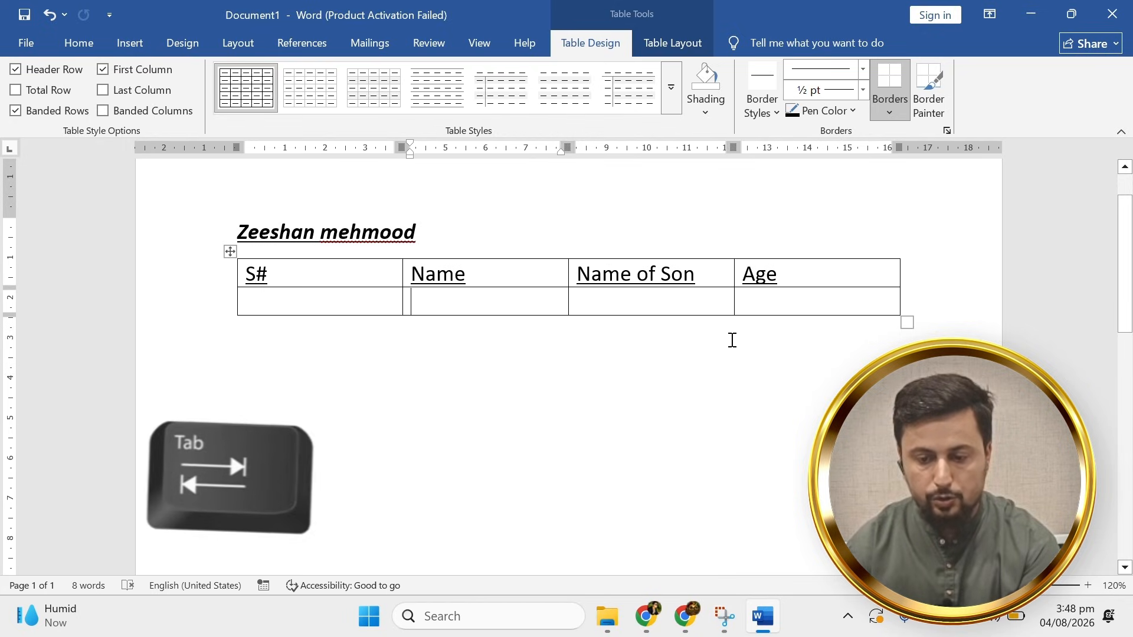
# AutoFit the S# column to its heading width and click into the first S# data cell.
pyautogui.press('Tab')
pyautogui.press('Tab')
pyautogui.press('Tab')
pyautogui.press('Tab')
pyautogui.press('Tab')
pyautogui.press('Tab')
pyautogui.press('Tab')
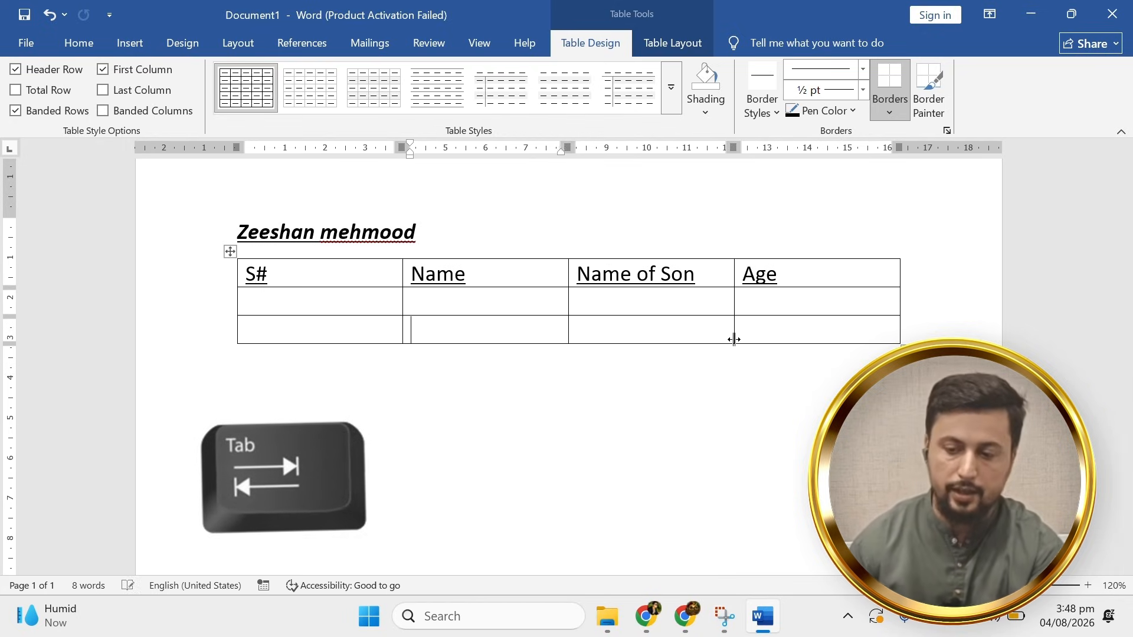
pyautogui.doubleClick(402, 300)
pyautogui.click(254, 308)
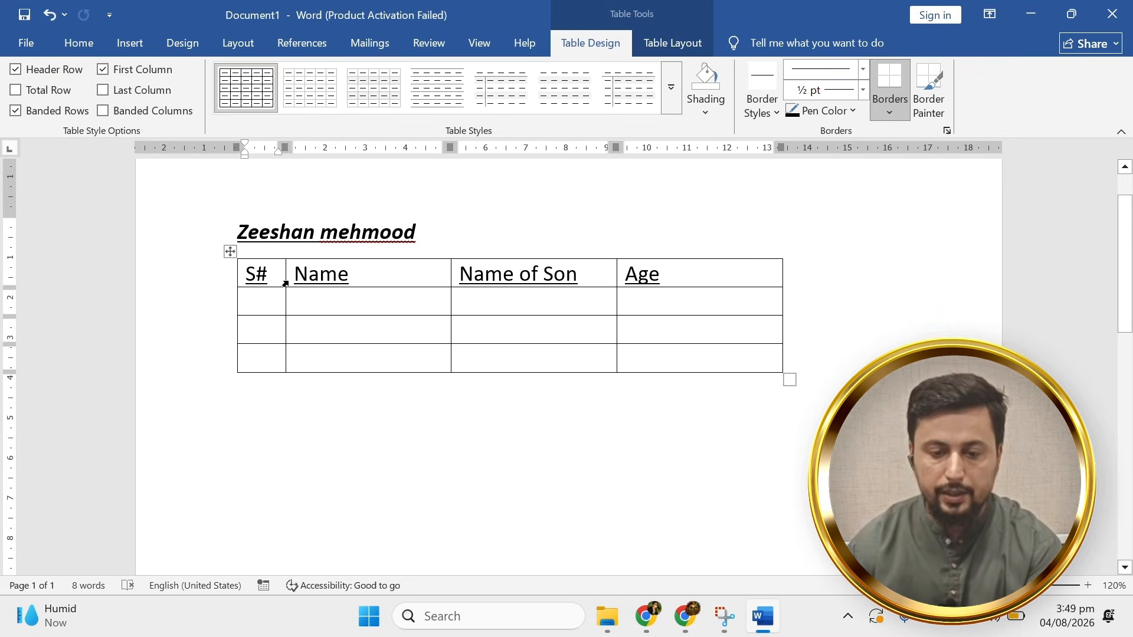
pyautogui.click(227, 311)
pyautogui.click(275, 308)
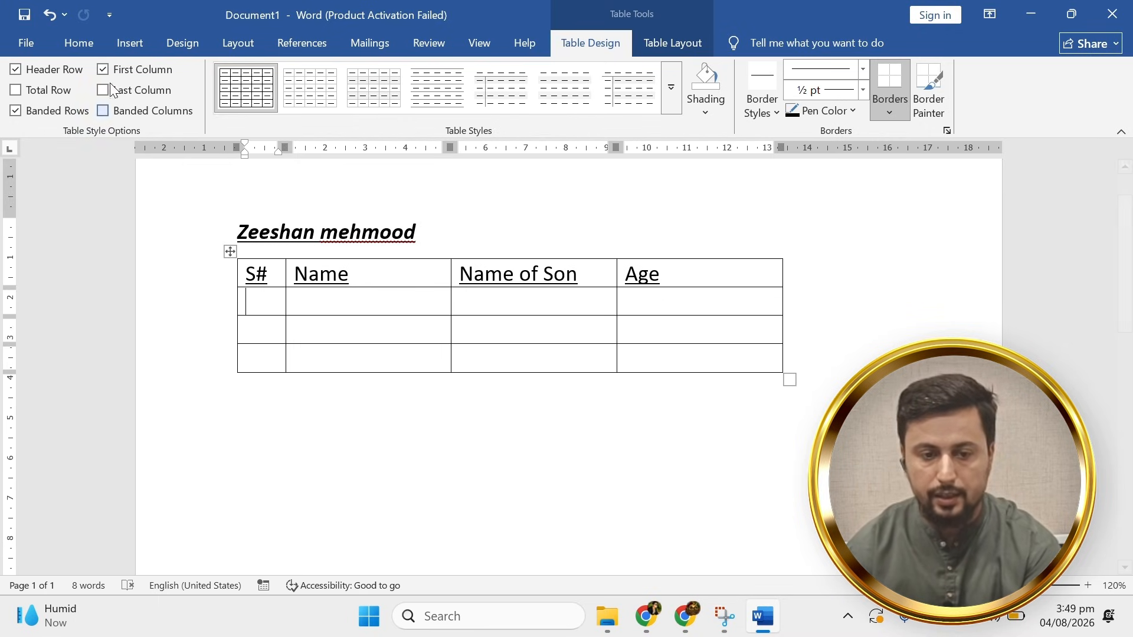
# Apply 1. 2. 3. numbering to the first S# cell and align it to the cell's left edge.
pyautogui.click(83, 43)
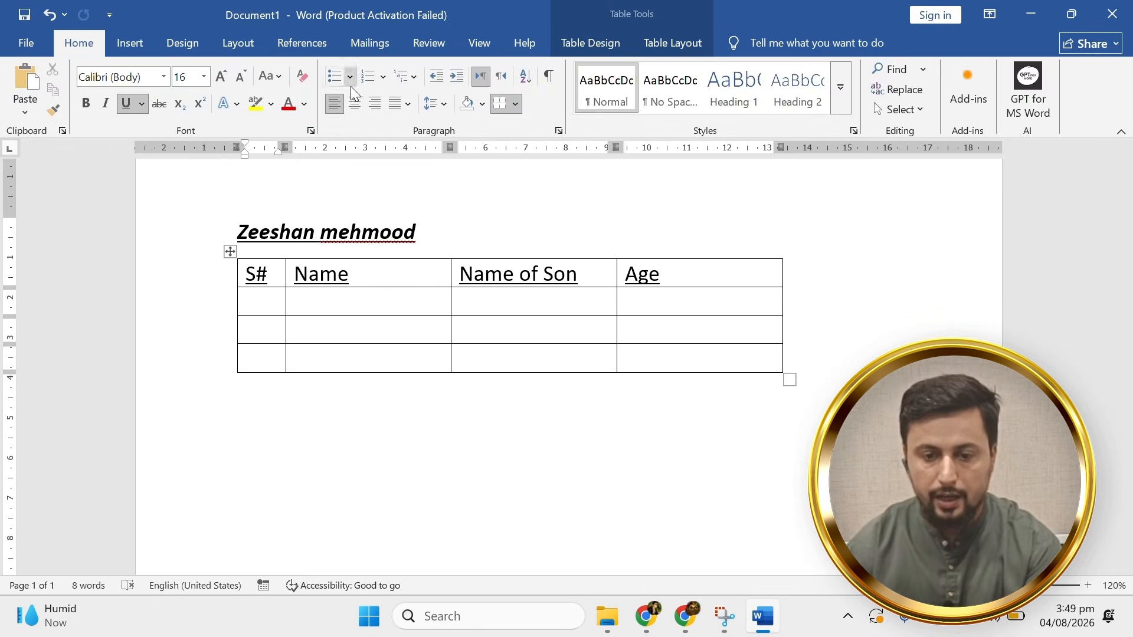
pyautogui.click(382, 76)
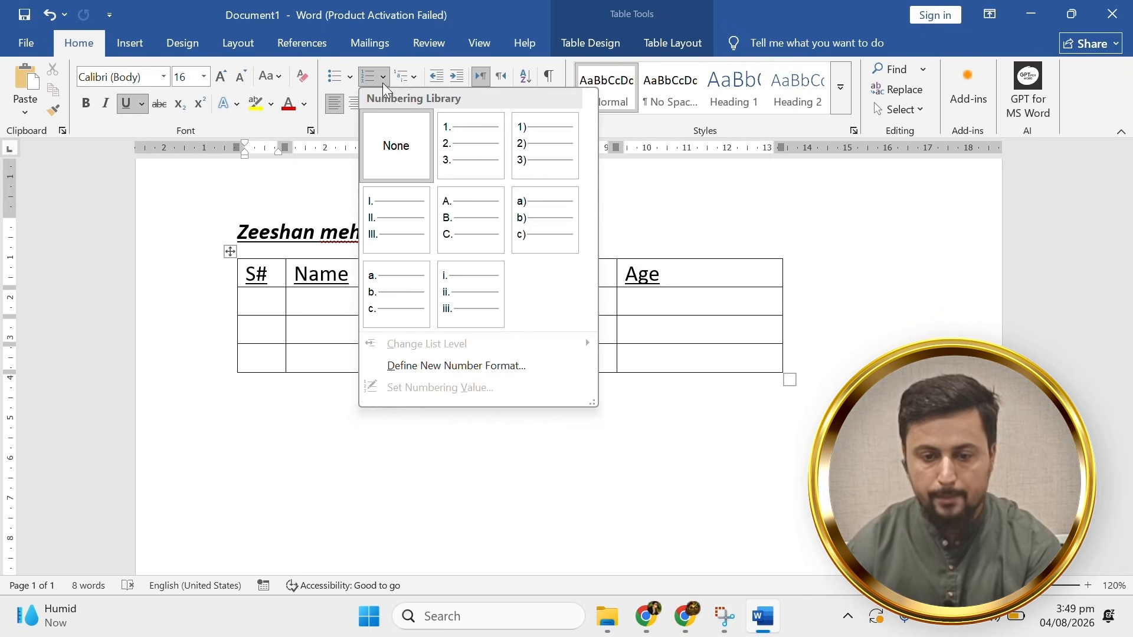
pyautogui.click(446, 147)
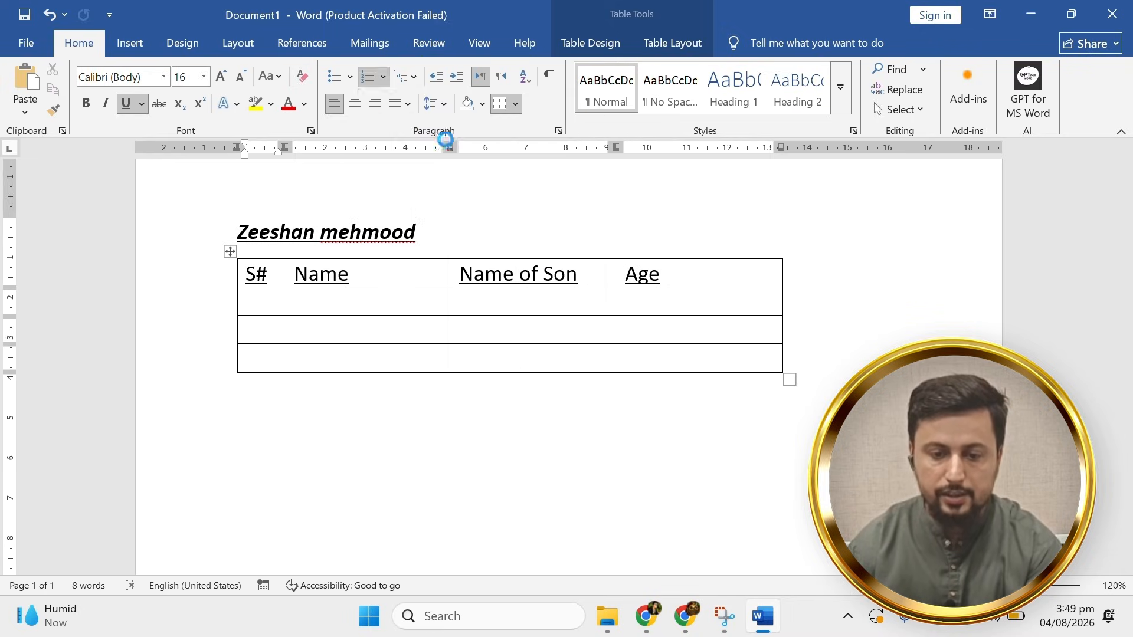
pyautogui.click(437, 78)
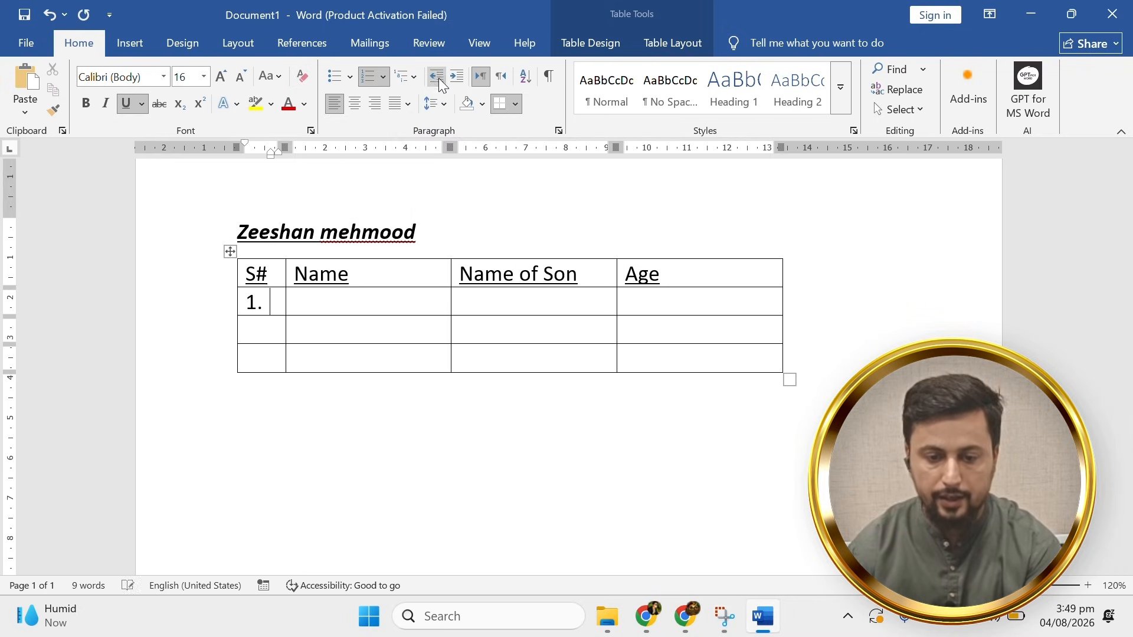
# Indent the name heading several steps right, then bring it back to the left margin.
pyautogui.click(321, 234)
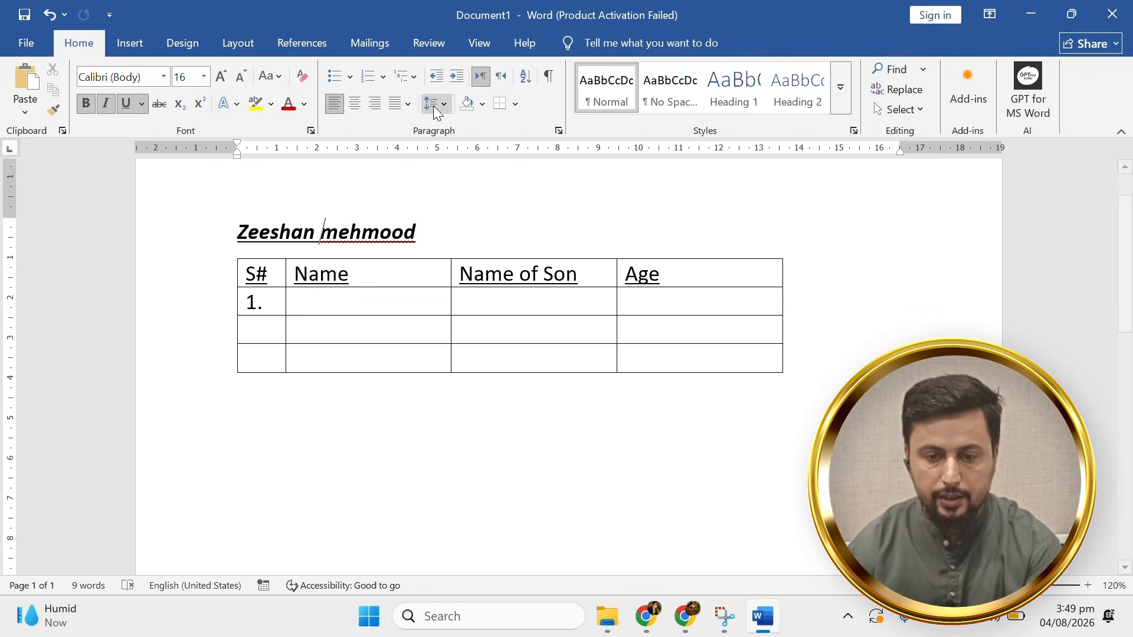
pyautogui.click(455, 77)
pyautogui.click(456, 77)
pyautogui.click(455, 77)
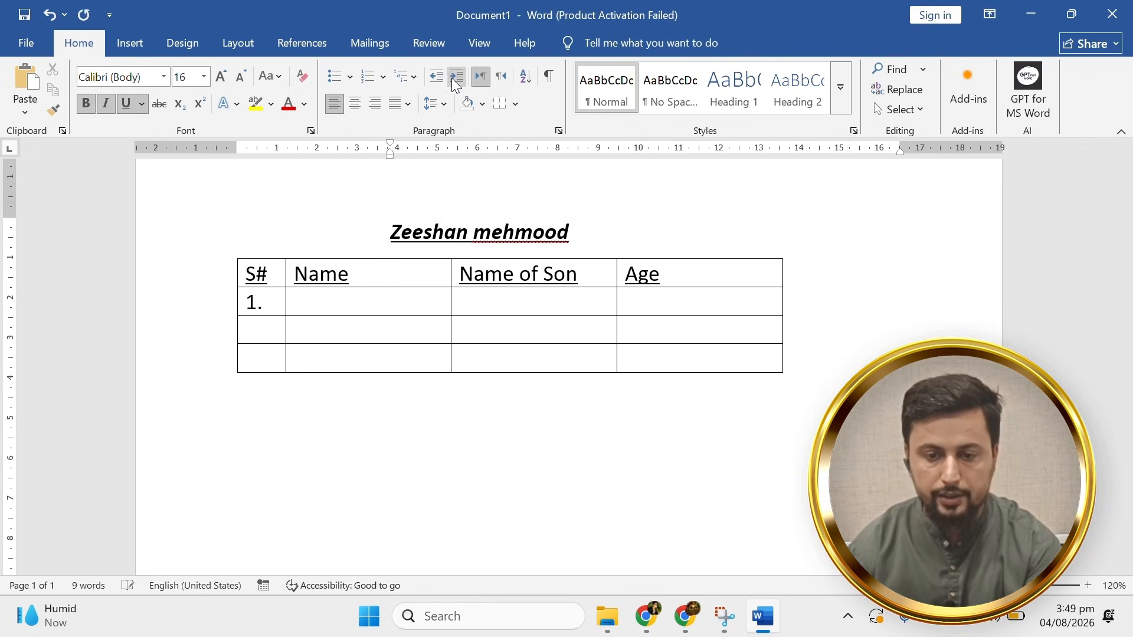
pyautogui.click(456, 77)
pyautogui.click(456, 78)
pyautogui.click(456, 78)
pyautogui.click(437, 80)
pyautogui.click(437, 79)
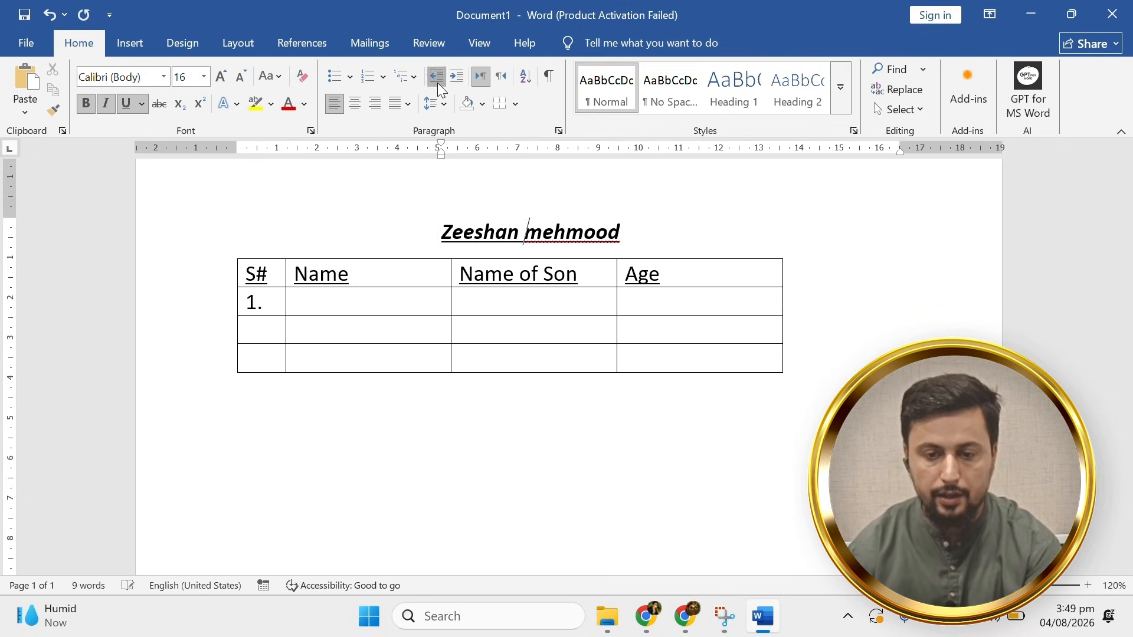
pyautogui.click(437, 81)
pyautogui.doubleClick(437, 81)
pyautogui.click(438, 82)
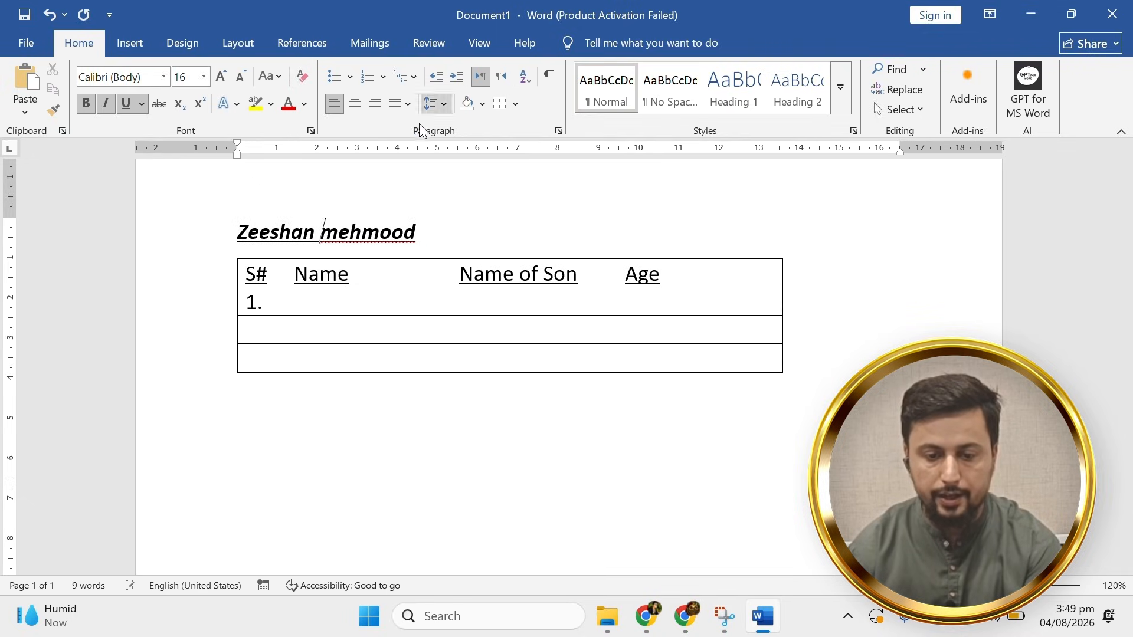
pyautogui.click(275, 313)
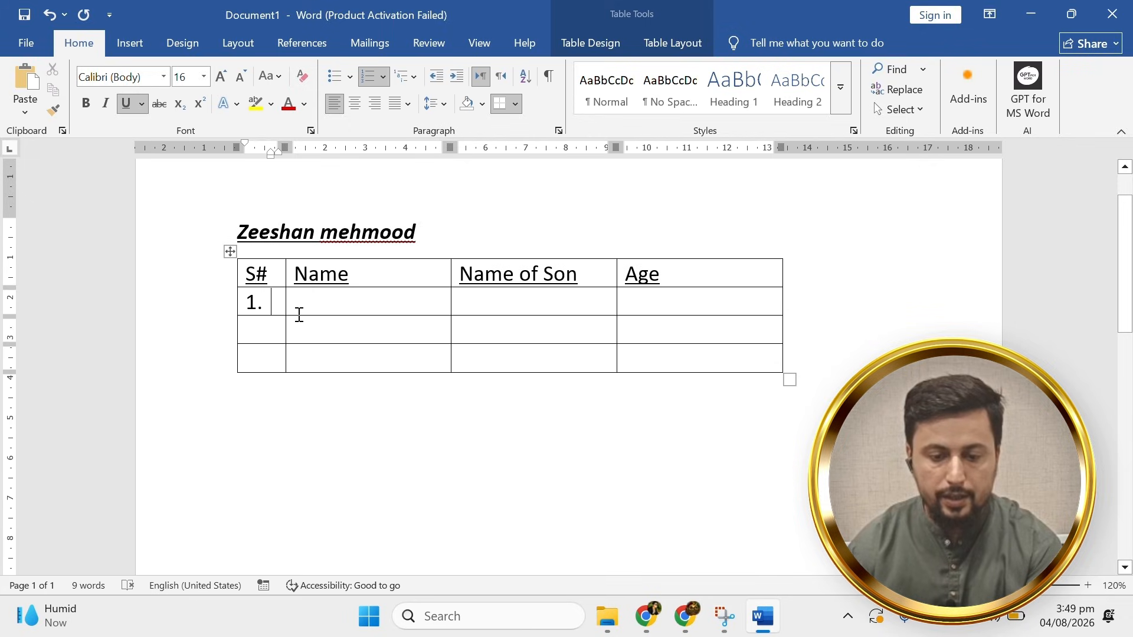
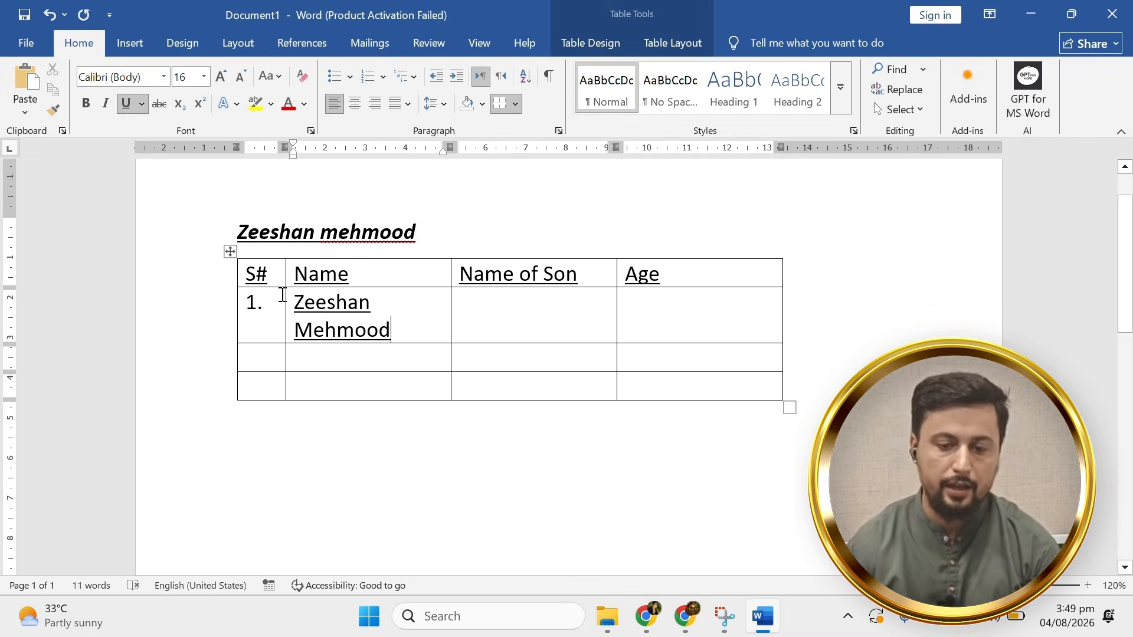
# Enter the person's full name in row 1, bold the header row, and AutoFit the Name column.
pyautogui.click(231, 252)
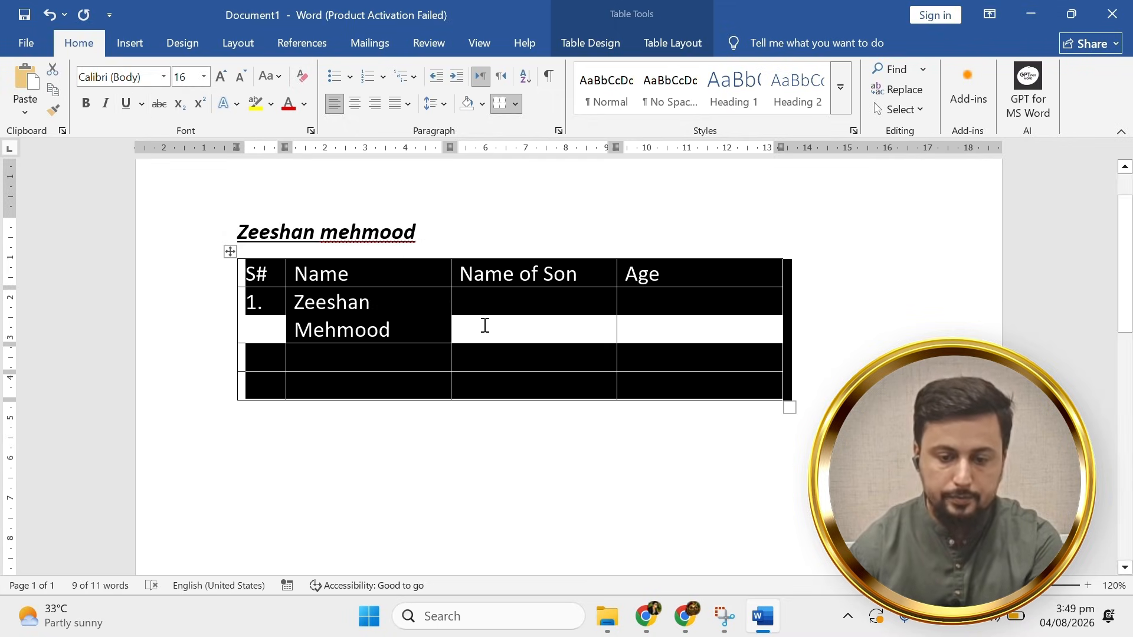
pyautogui.click(507, 330)
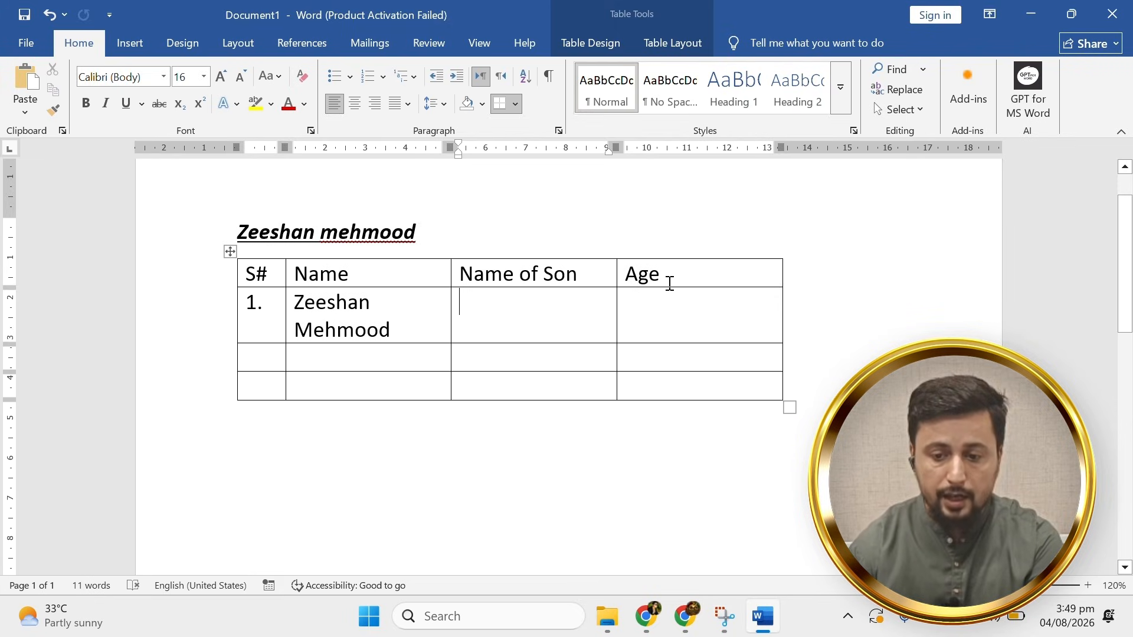
pyautogui.moveTo(670, 283); pyautogui.dragTo(255, 275)
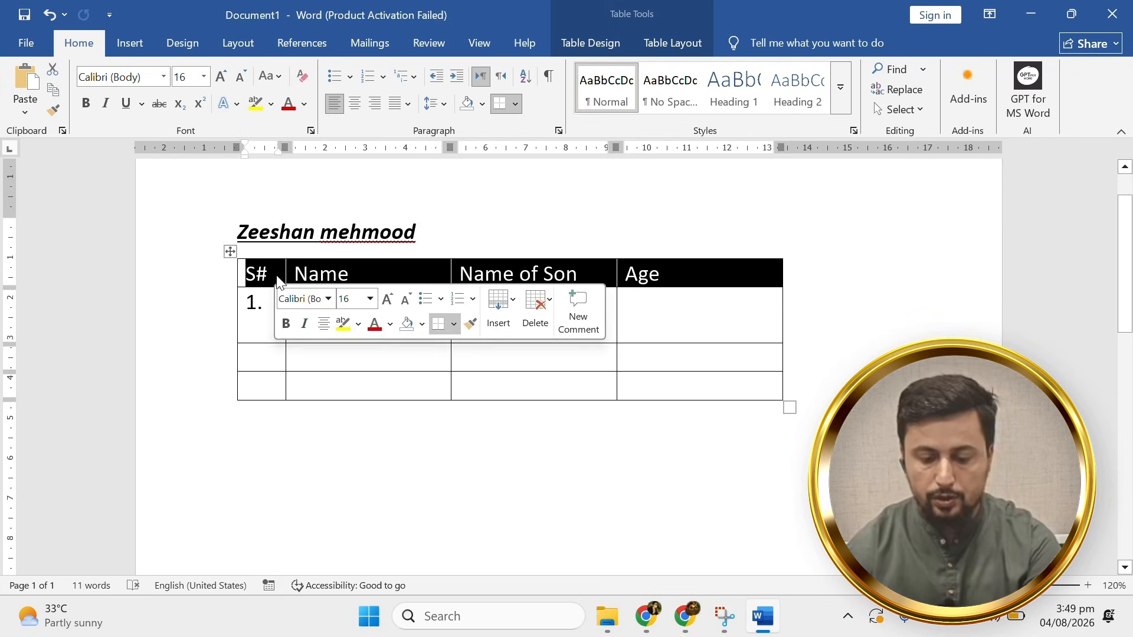
pyautogui.hotkey('ctrl', 'b')
pyautogui.click(383, 331)
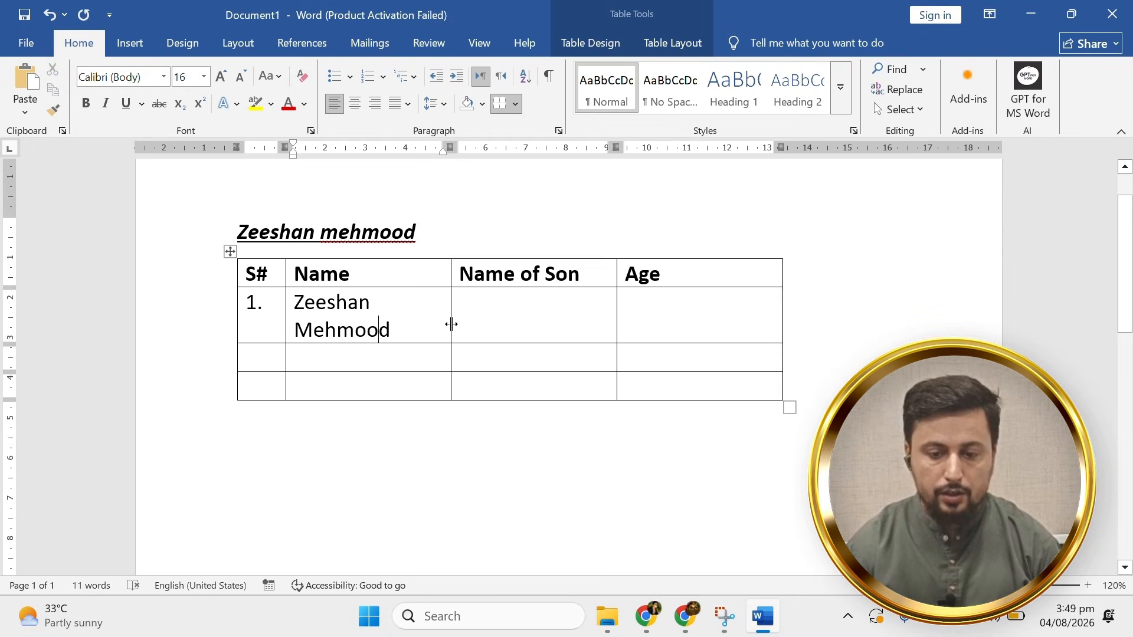
pyautogui.doubleClick(450, 320)
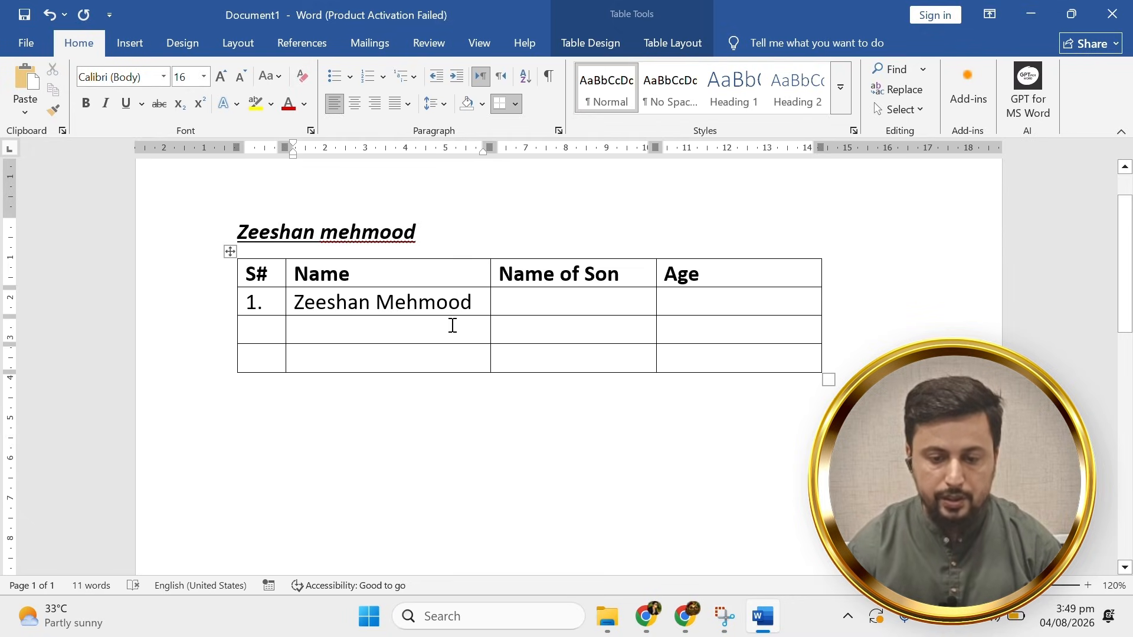
# Fill in the son's name and age 06, widening the Name of Son column to fit.
pyautogui.click(557, 307)
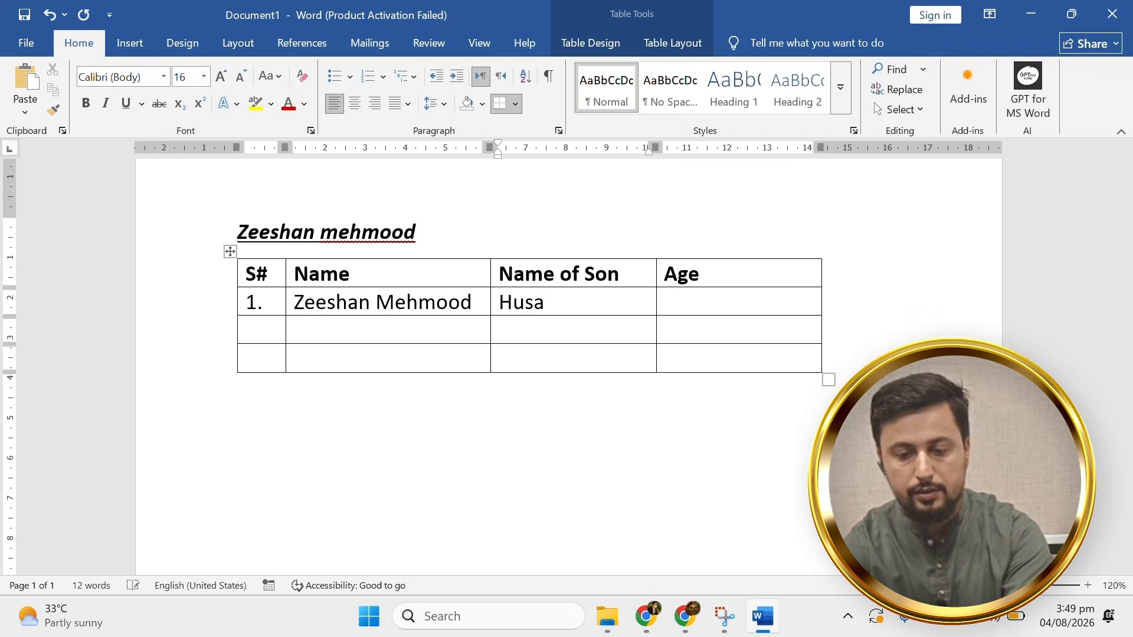
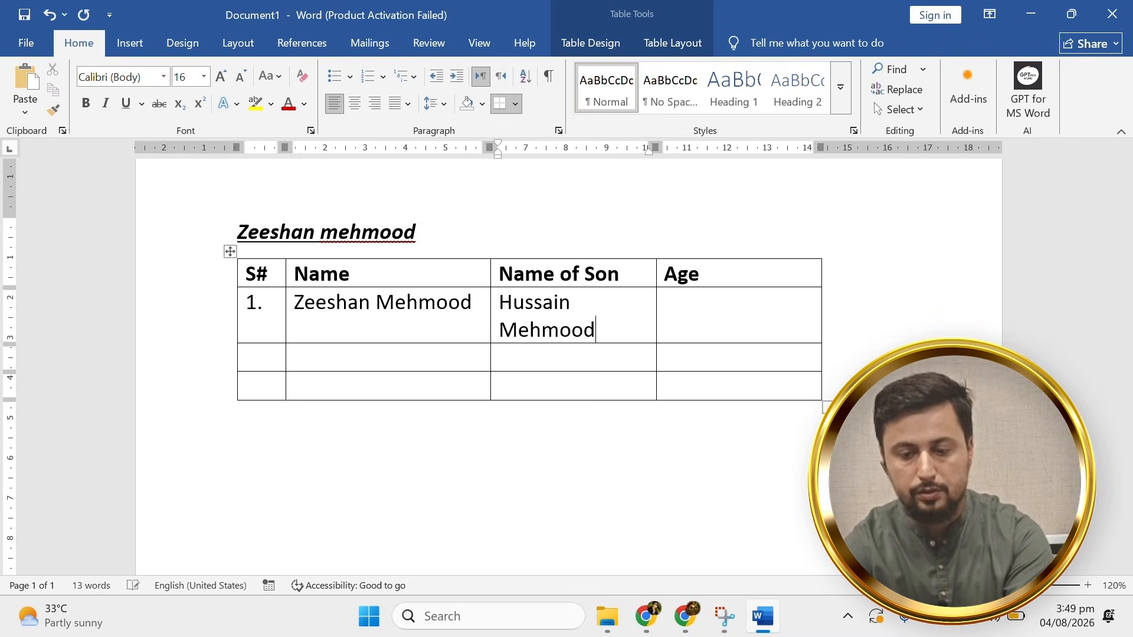
pyautogui.press('Tab')
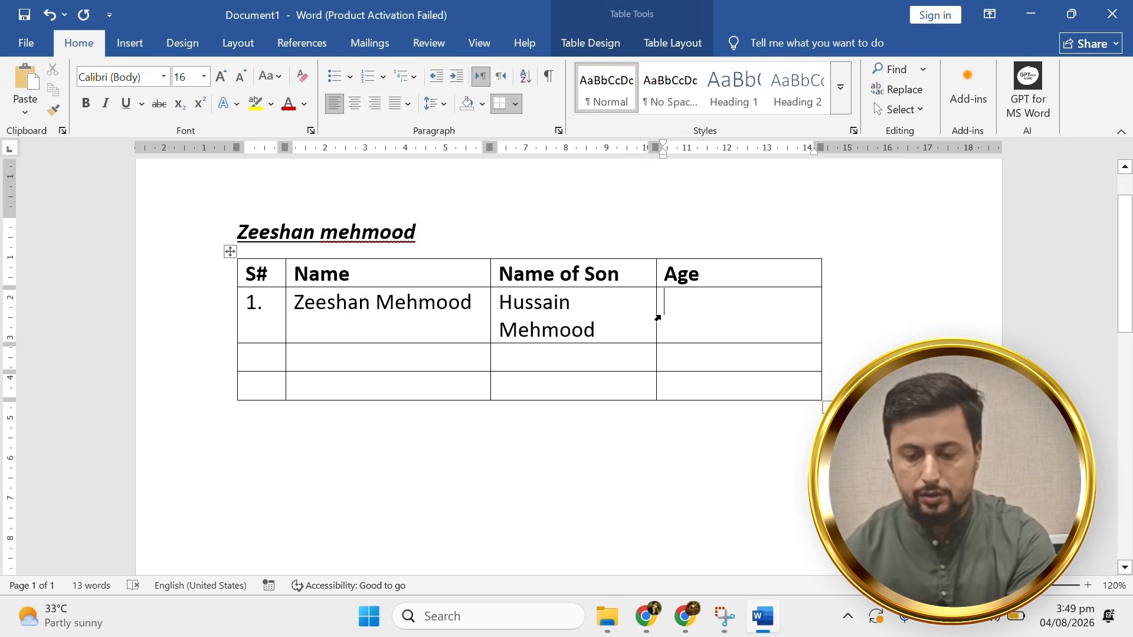
pyautogui.moveTo(657, 312); pyautogui.dragTo(694, 316)
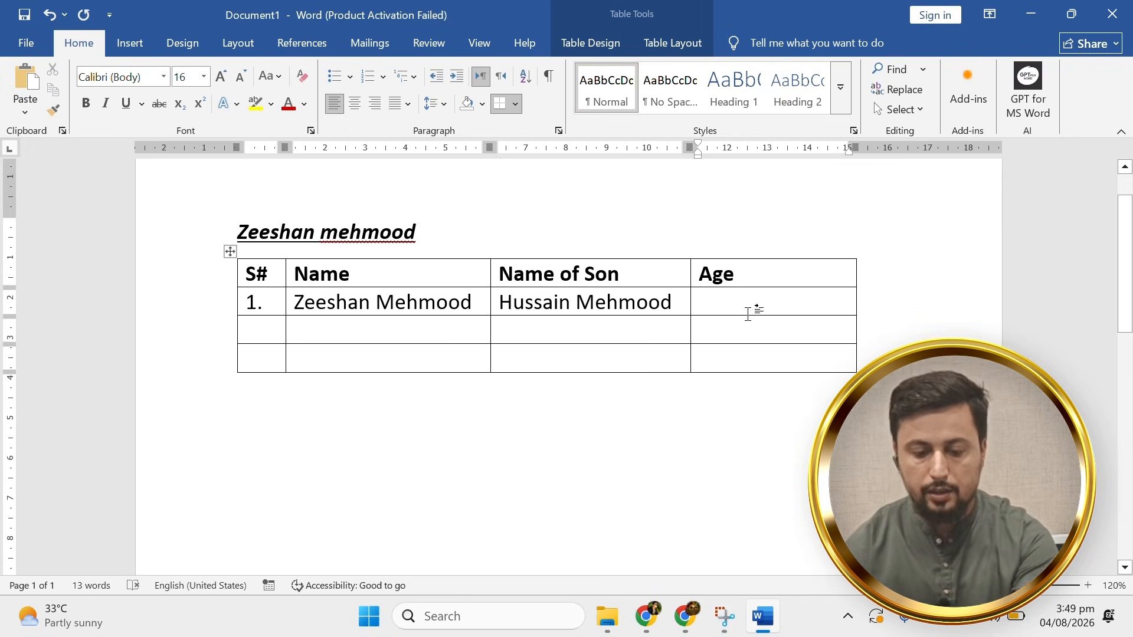
pyautogui.write('06')
pyautogui.press('Tab')
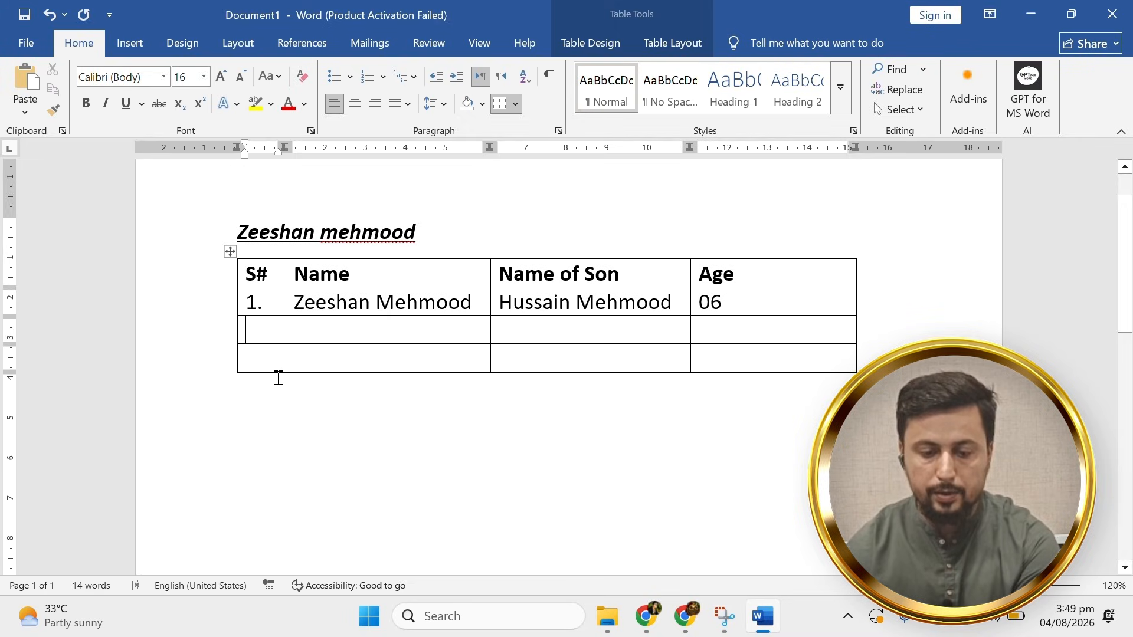
# Copy the first S# cell's numbering format to number the remaining cells 2. and 3.
pyautogui.click(269, 304)
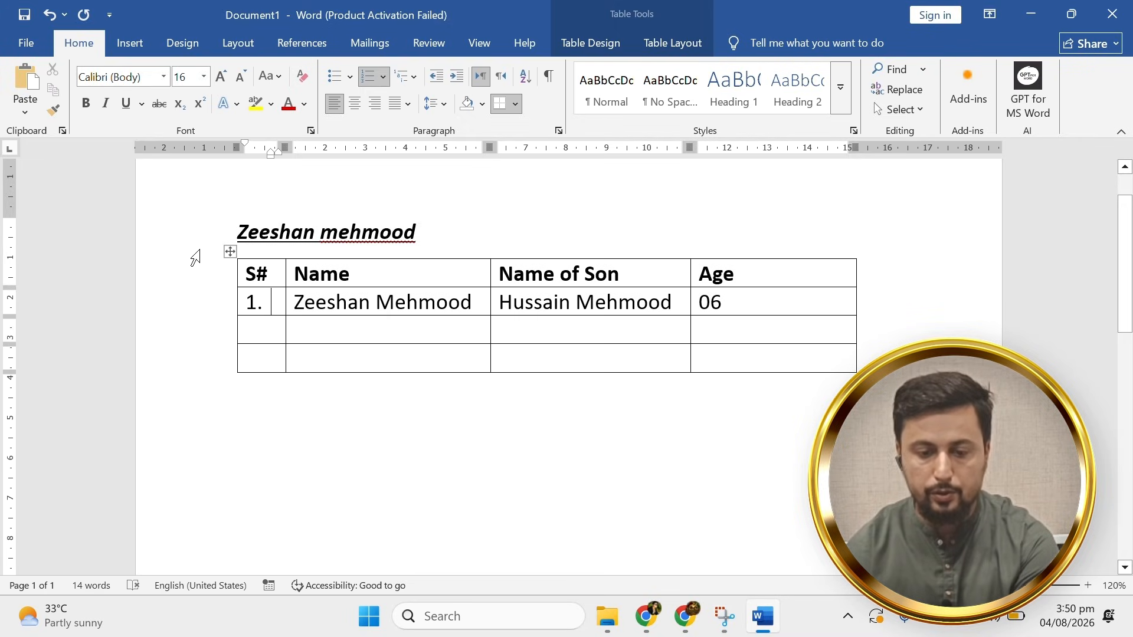
pyautogui.click(53, 109)
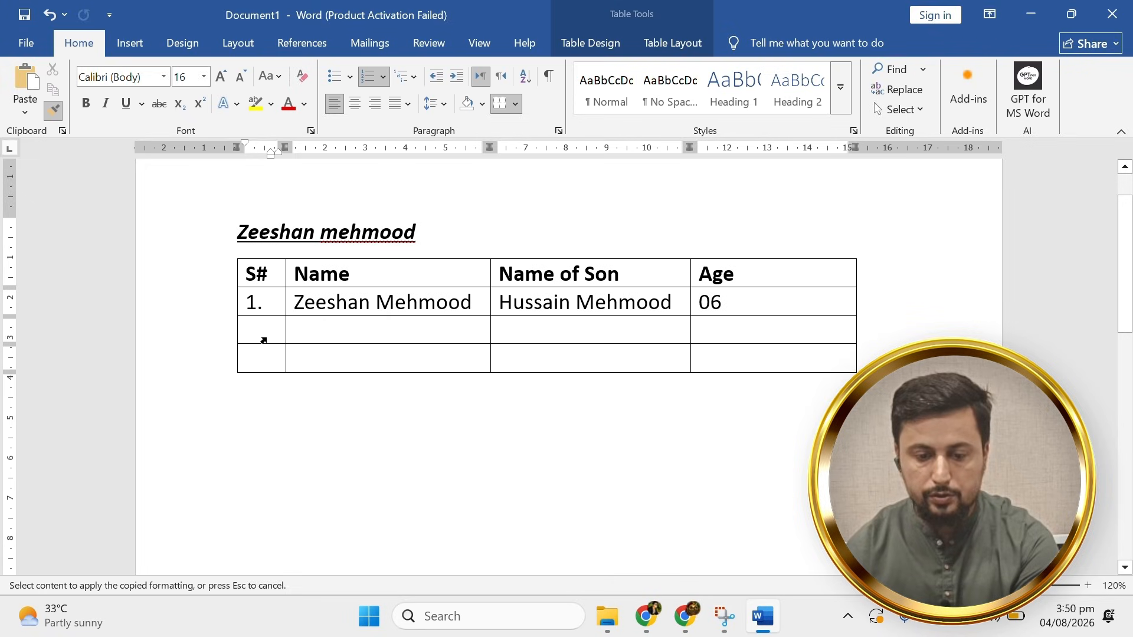
pyautogui.moveTo(264, 340); pyautogui.dragTo(263, 347)
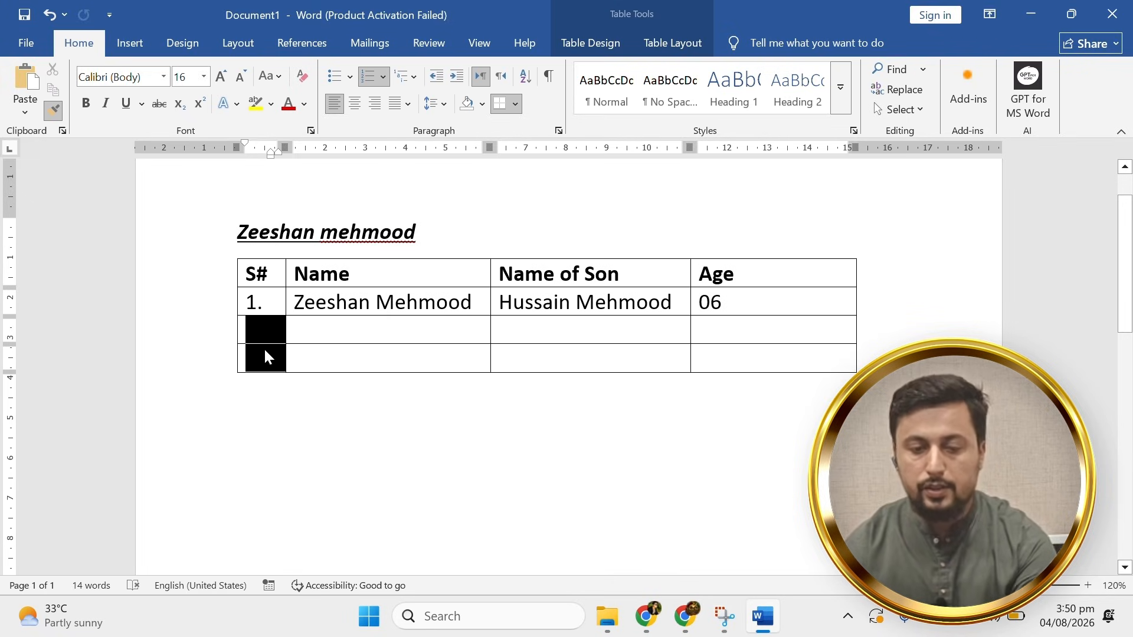
pyautogui.click(352, 348)
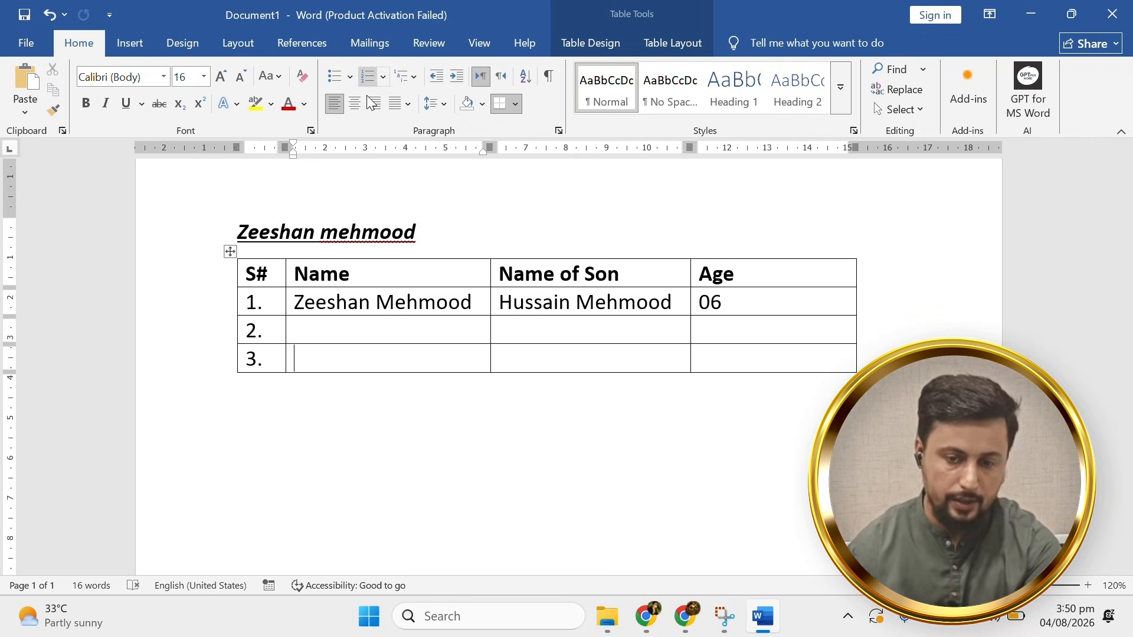
pyautogui.write('Hassan')
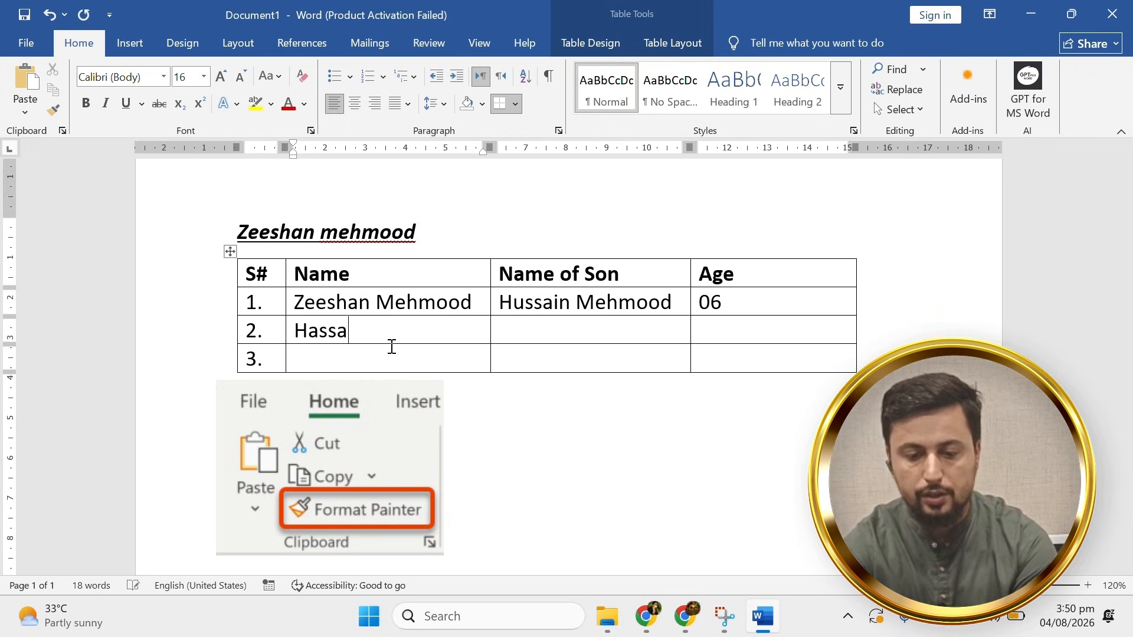
pyautogui.press('BackSpace')
pyautogui.press('Tab')
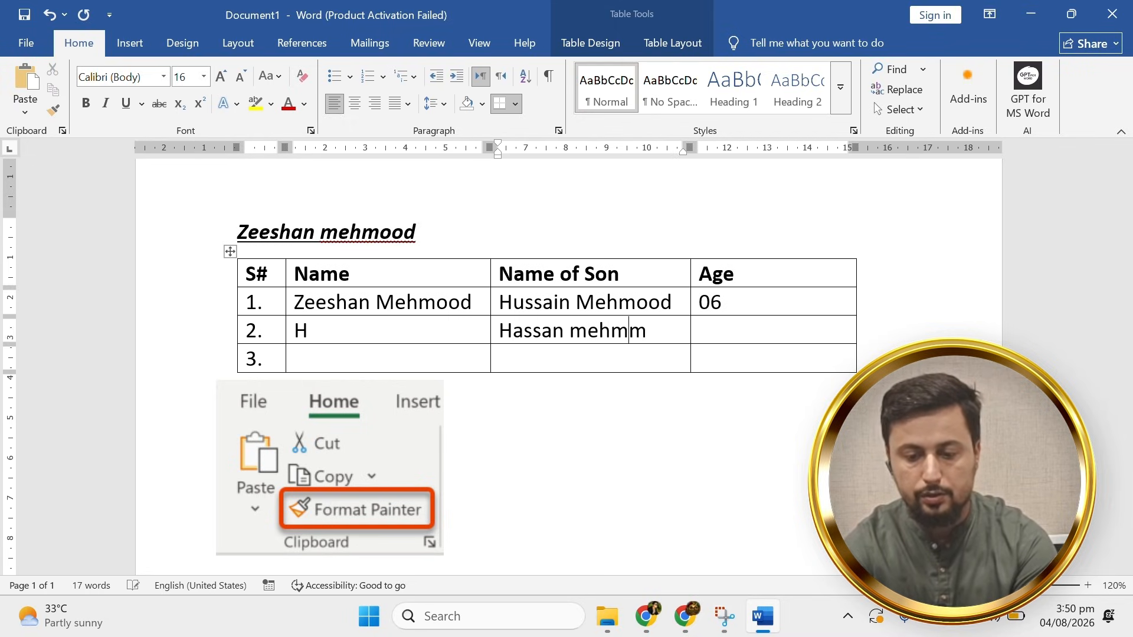
pyautogui.click(499, 358)
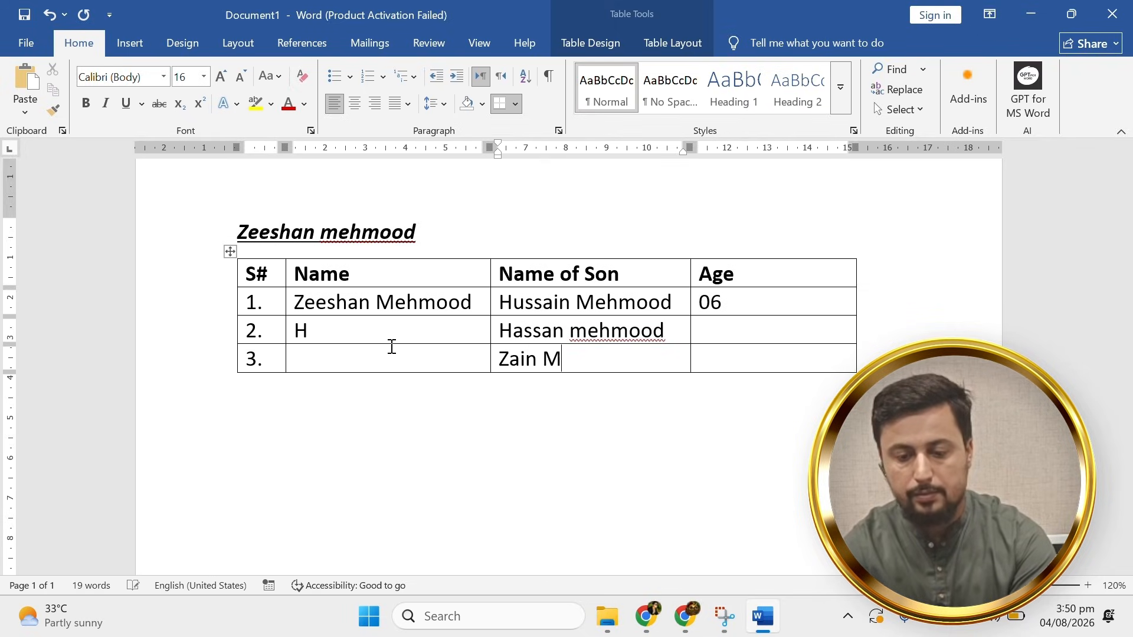
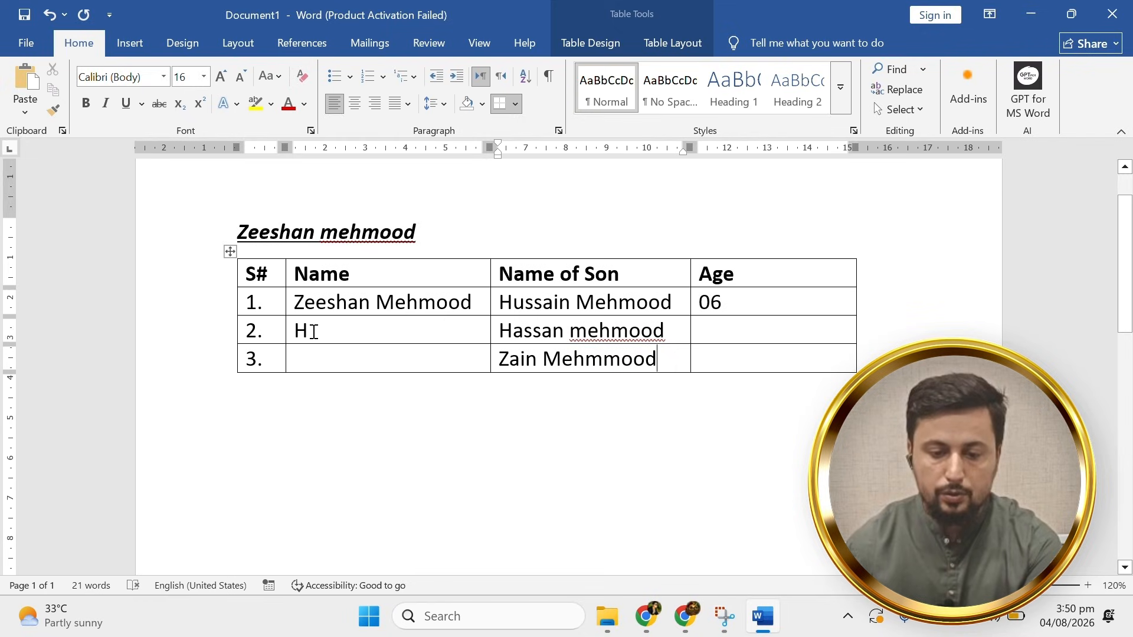
pyautogui.doubleClick(302, 332)
pyautogui.press('BackSpace')
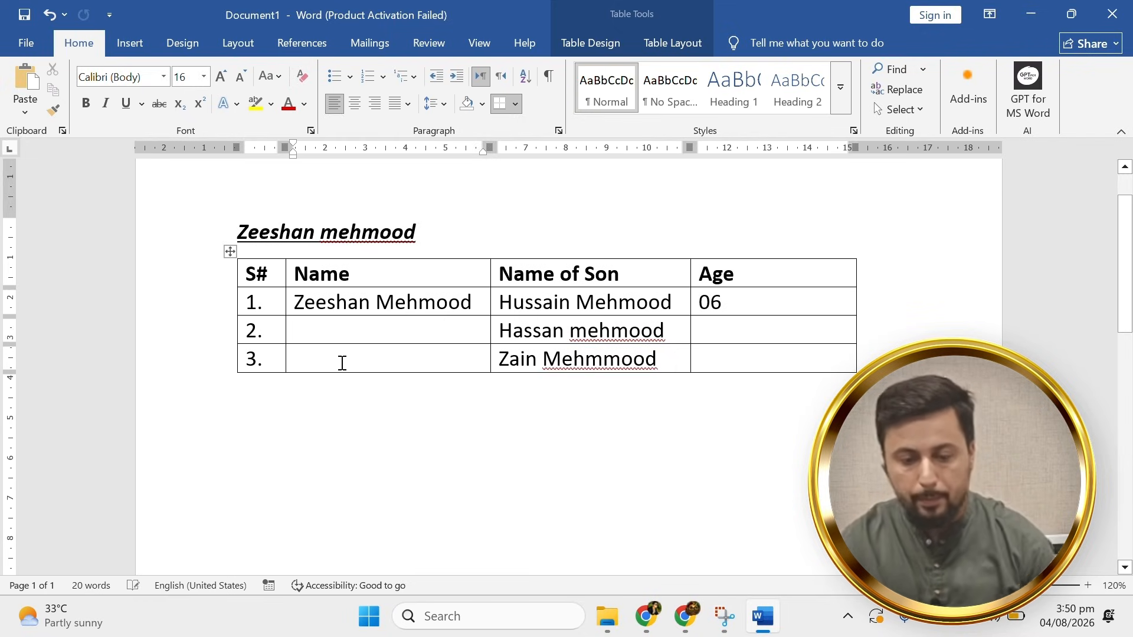
# Merge the Name cells of rows 1–3 into a single cell.
pyautogui.moveTo(342, 361); pyautogui.dragTo(350, 304)
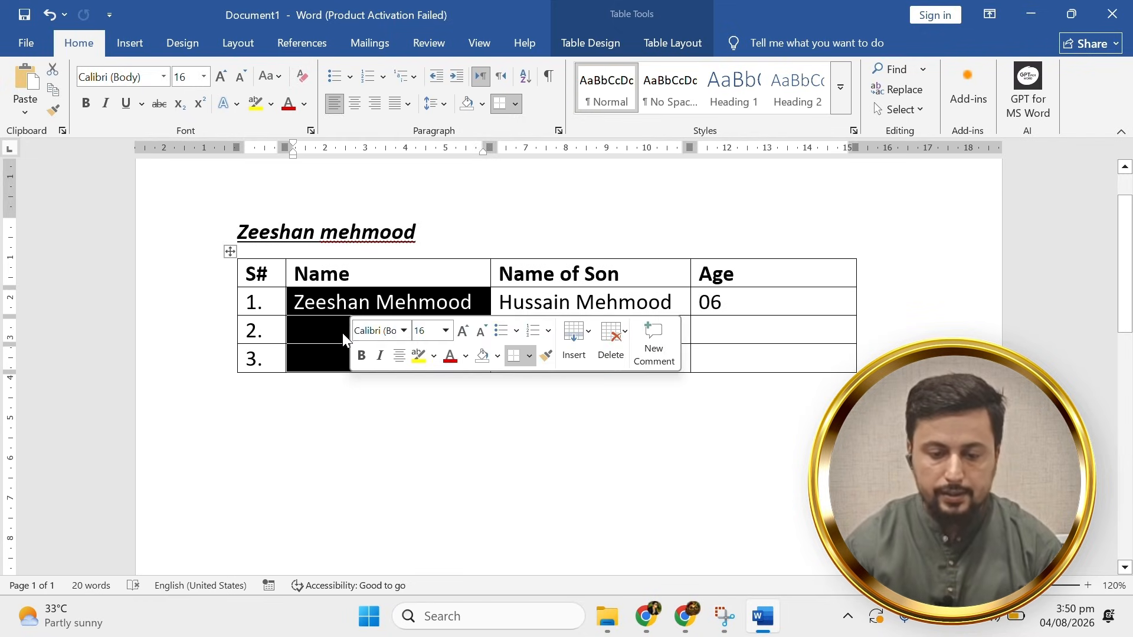
pyautogui.scroll(1, 342, 333)
pyautogui.rightClick(327, 331)
pyautogui.click(308, 353)
pyautogui.moveTo(311, 353); pyautogui.dragTo(313, 408)
pyautogui.rightClick(313, 408)
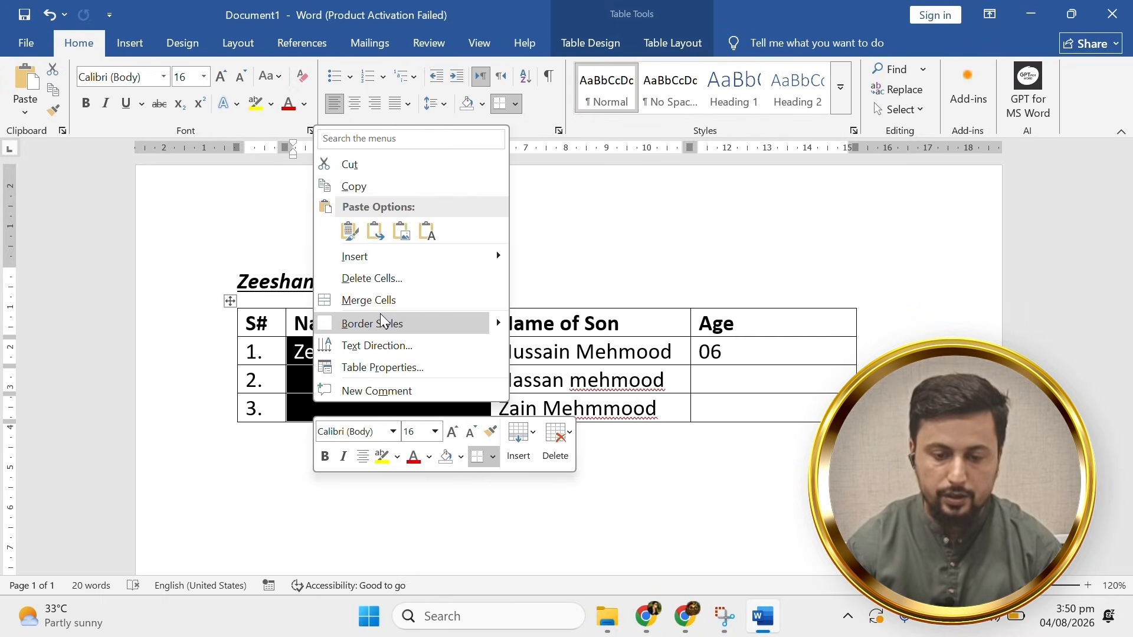
pyautogui.press('Escape')
pyautogui.click(392, 395)
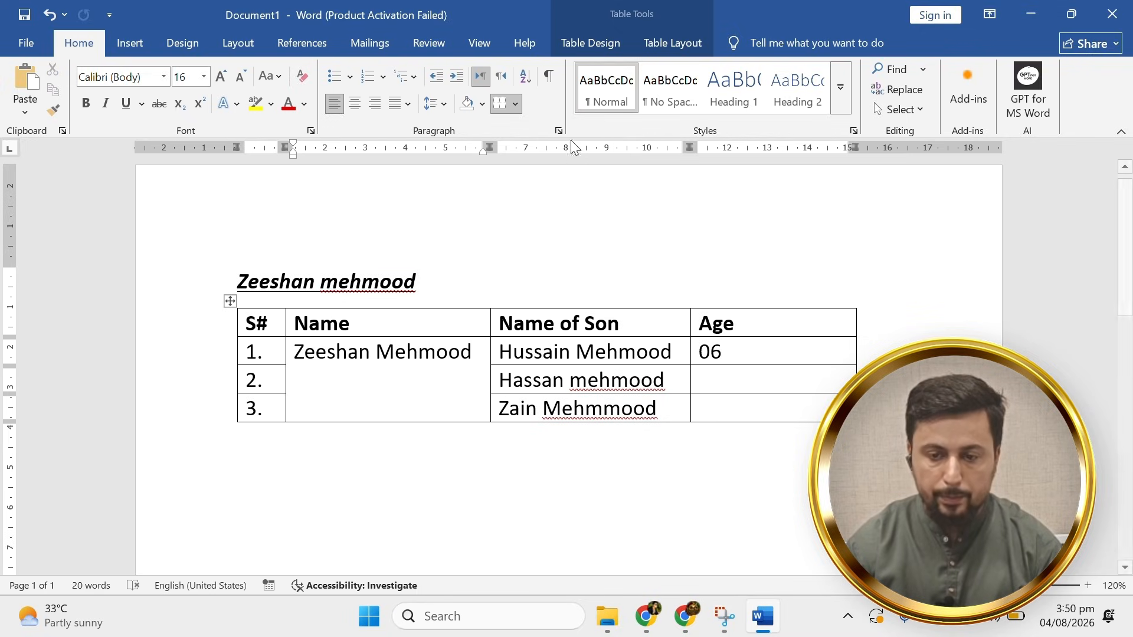
pyautogui.click(708, 51)
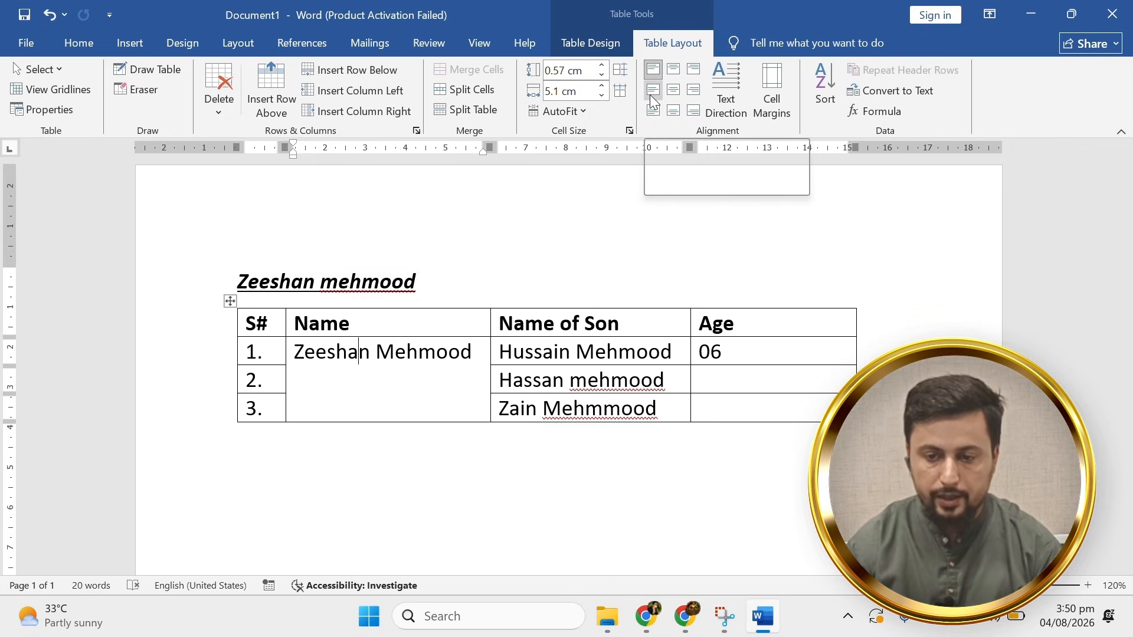
pyautogui.click(652, 90)
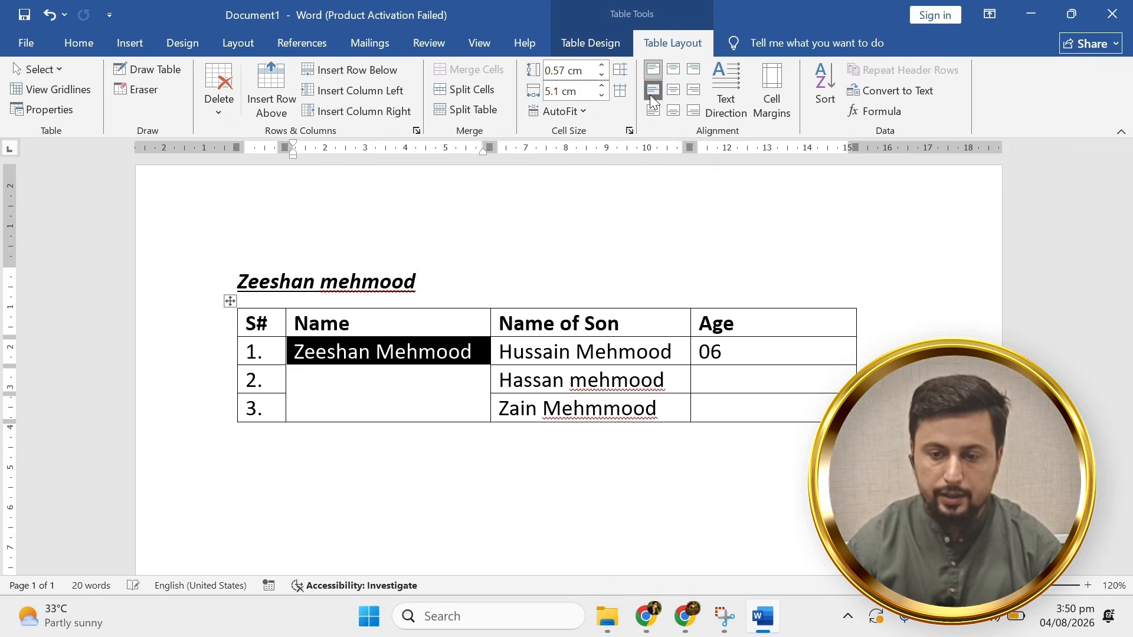
pyautogui.click(376, 392)
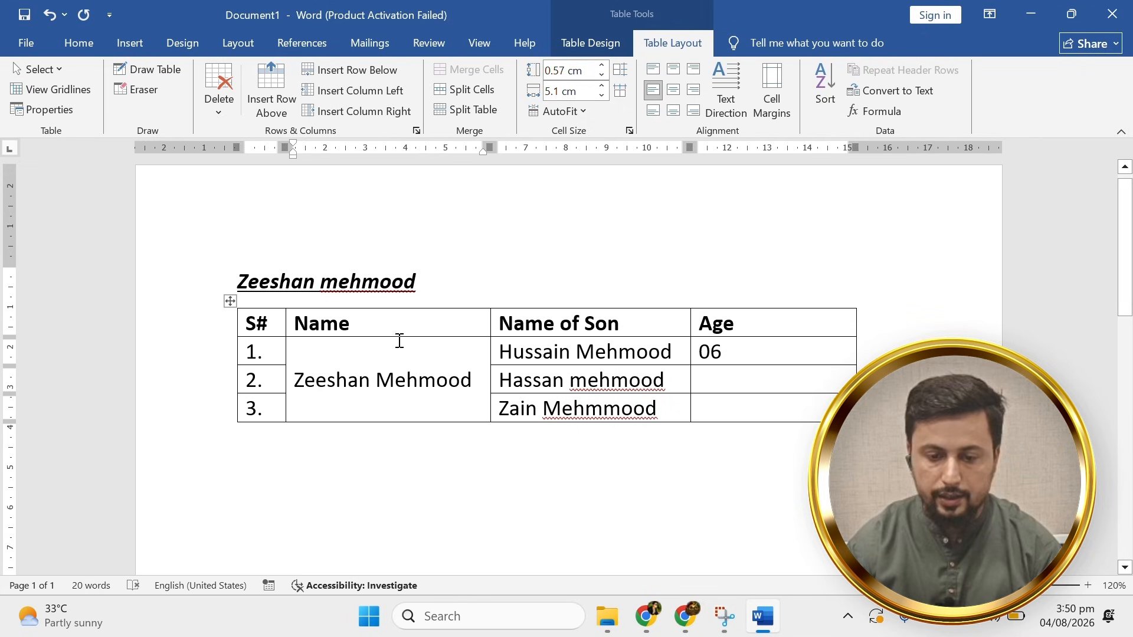
pyautogui.click(421, 480)
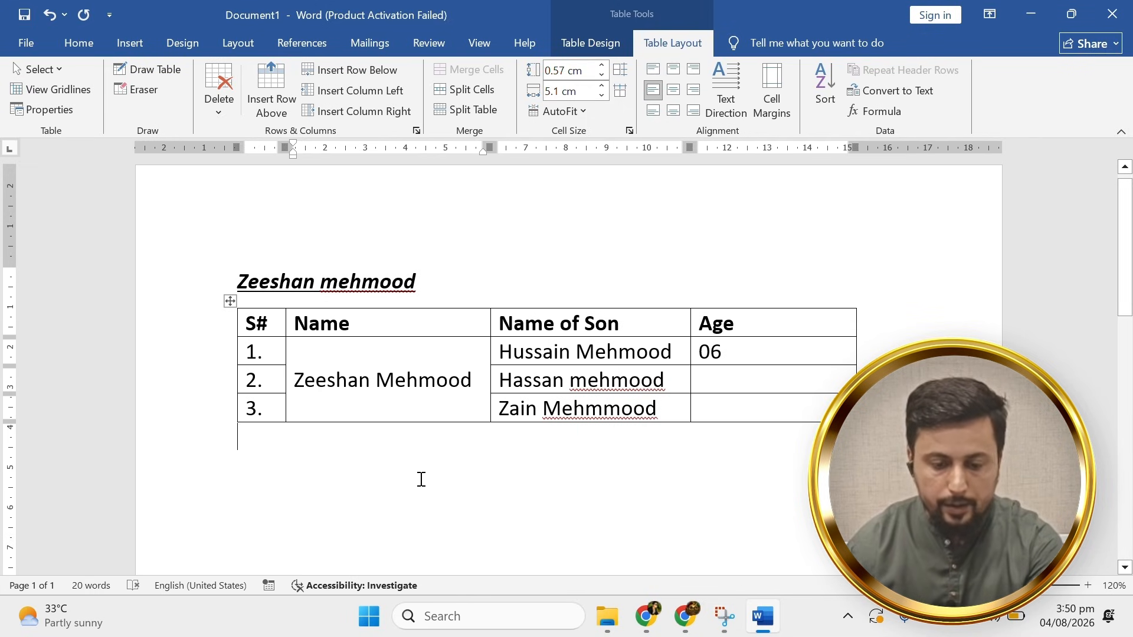
pyautogui.hotkey('ctrl', 'a')
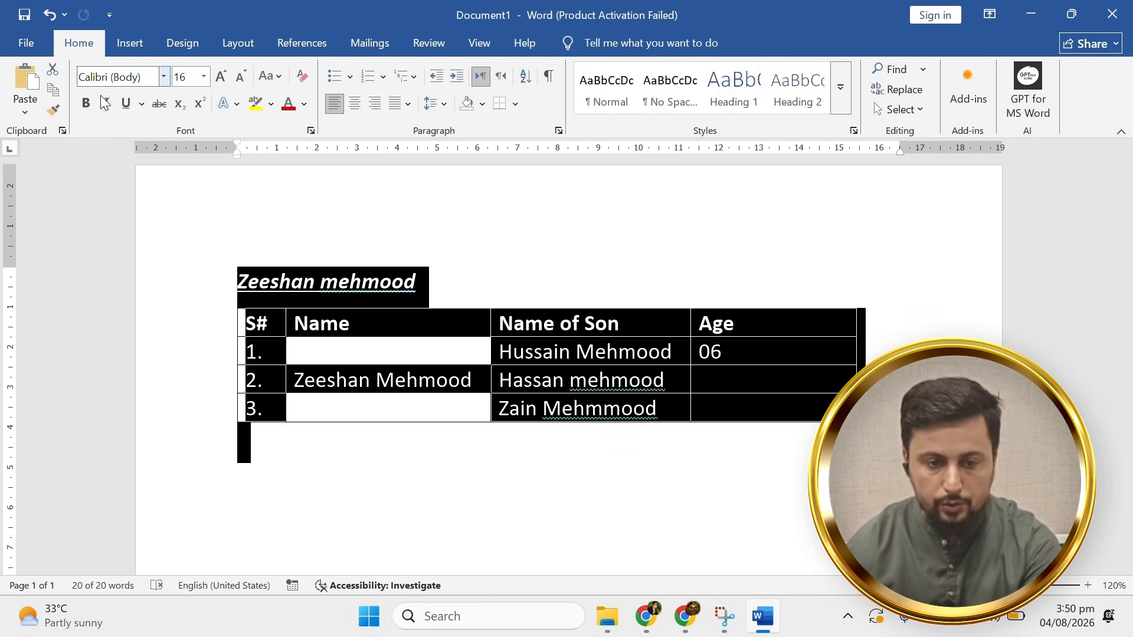
# Set the whole document to Times New Roman at 12 pt.
pyautogui.write('Times New Roma')
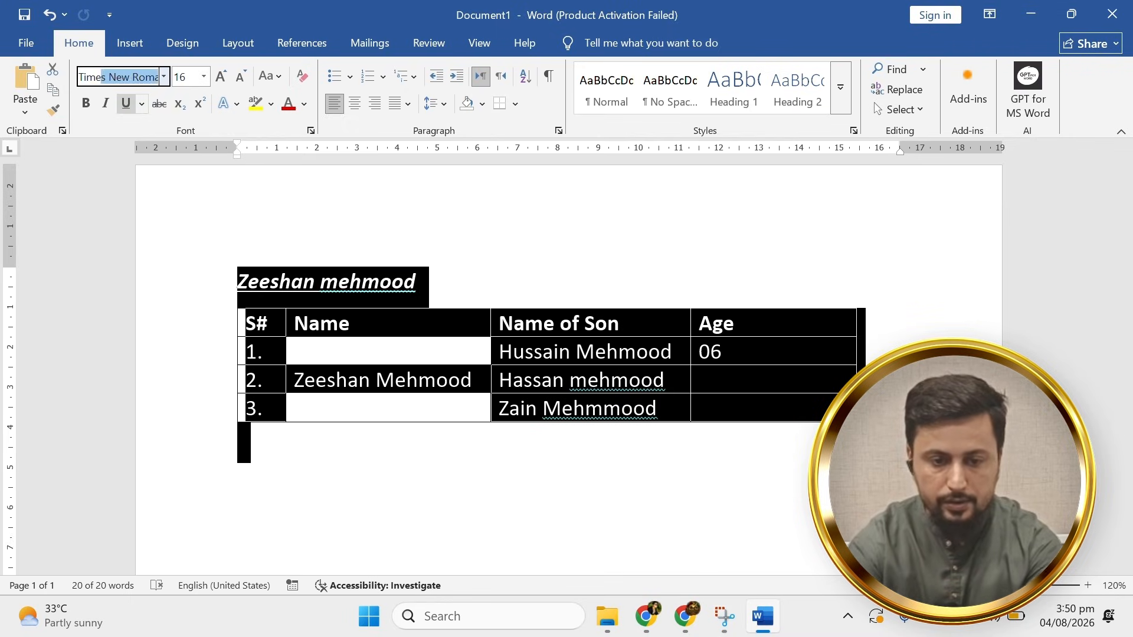
pyautogui.press('Return')
pyautogui.click(181, 77)
pyautogui.write('1')
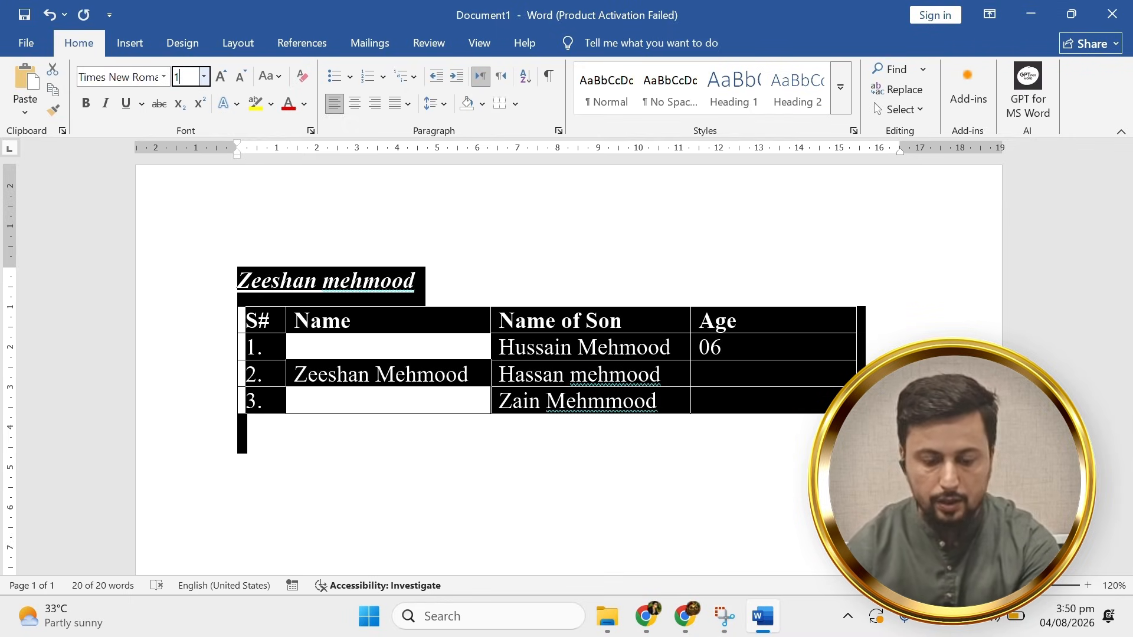
pyautogui.press('Return')
pyautogui.click(384, 276)
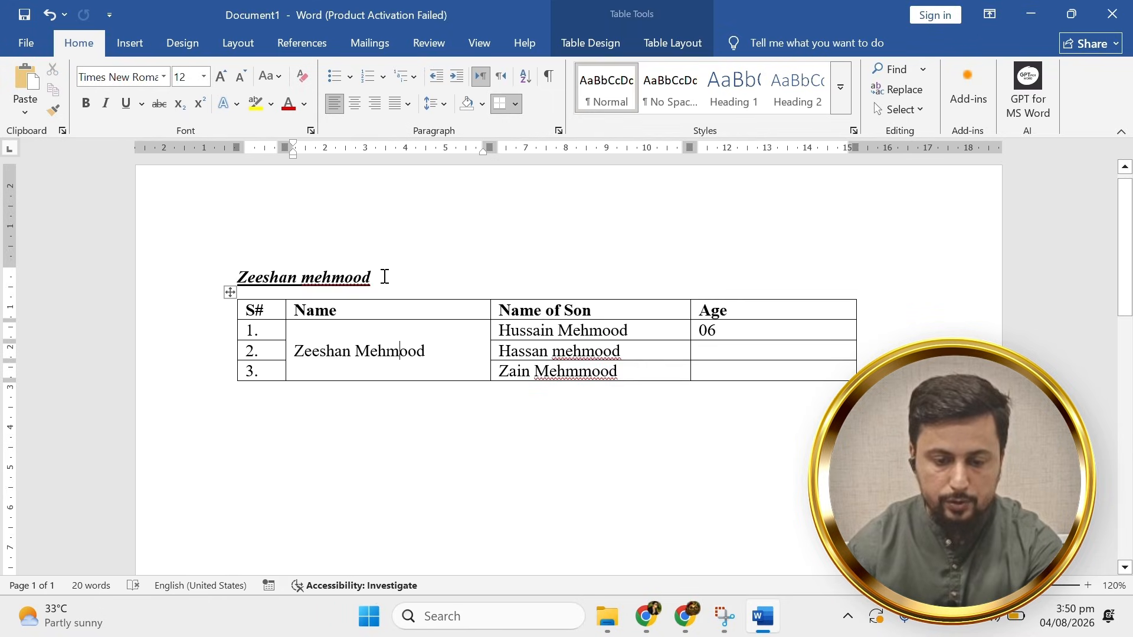
# Remove the title's underline and centre it on the page.
pyautogui.click(167, 298)
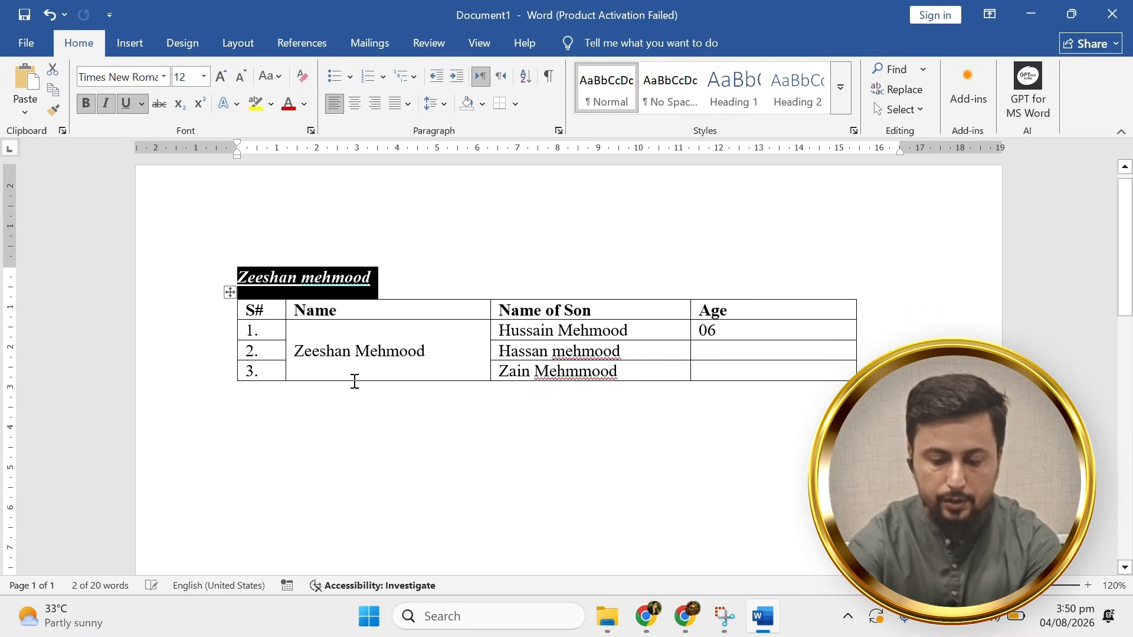
pyautogui.hotkey('ctrl', 'z')
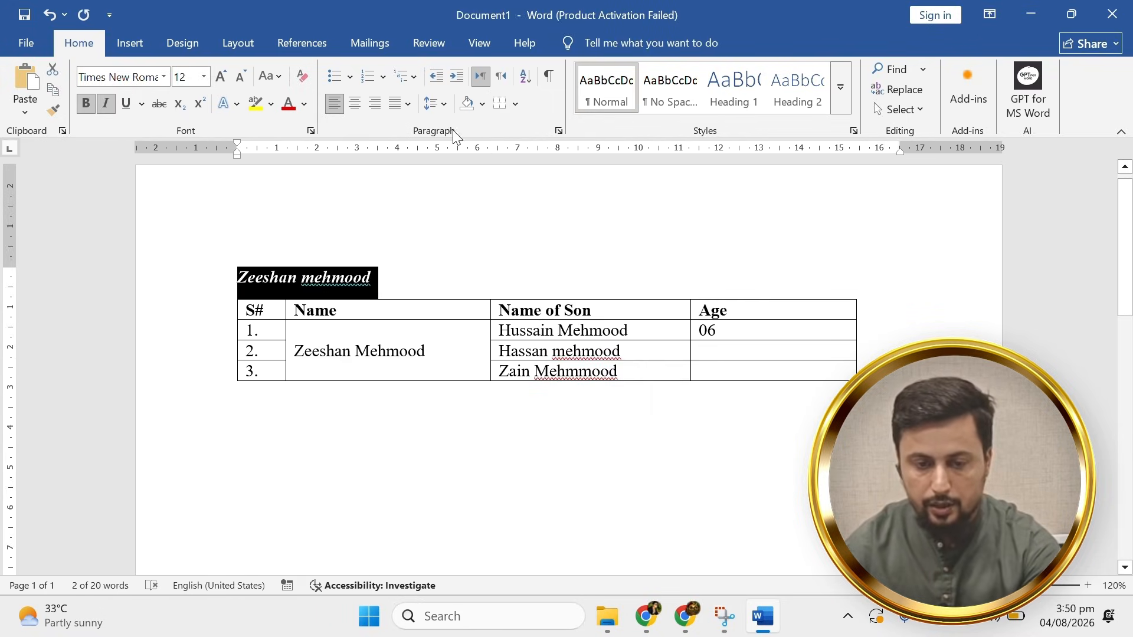
pyautogui.click(355, 105)
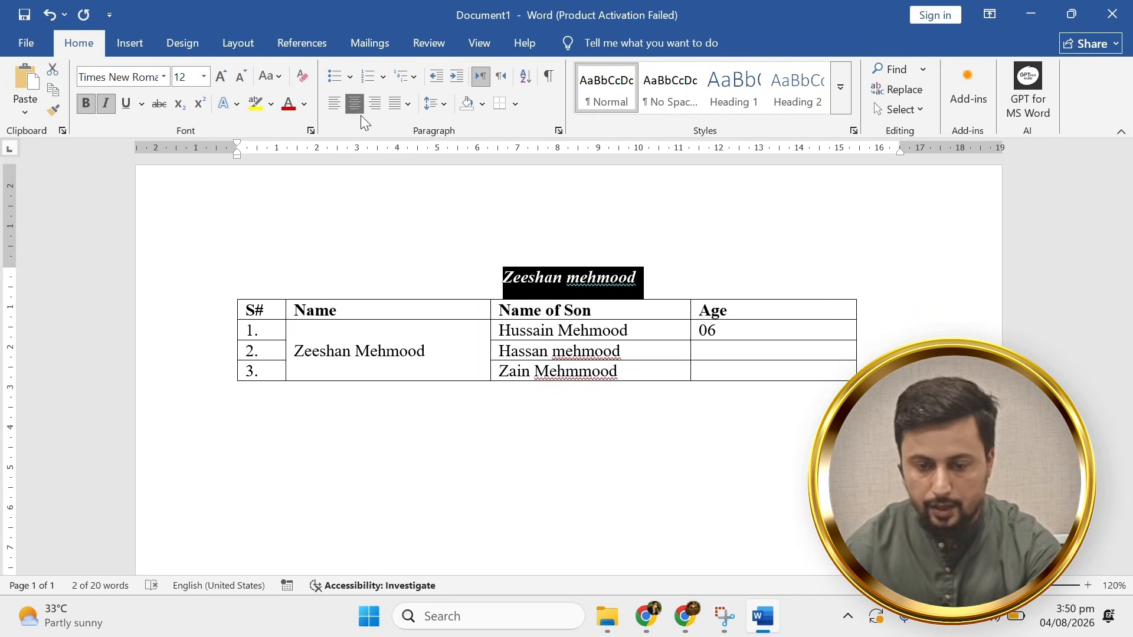
pyautogui.moveTo(652, 281); pyautogui.dragTo(480, 295)
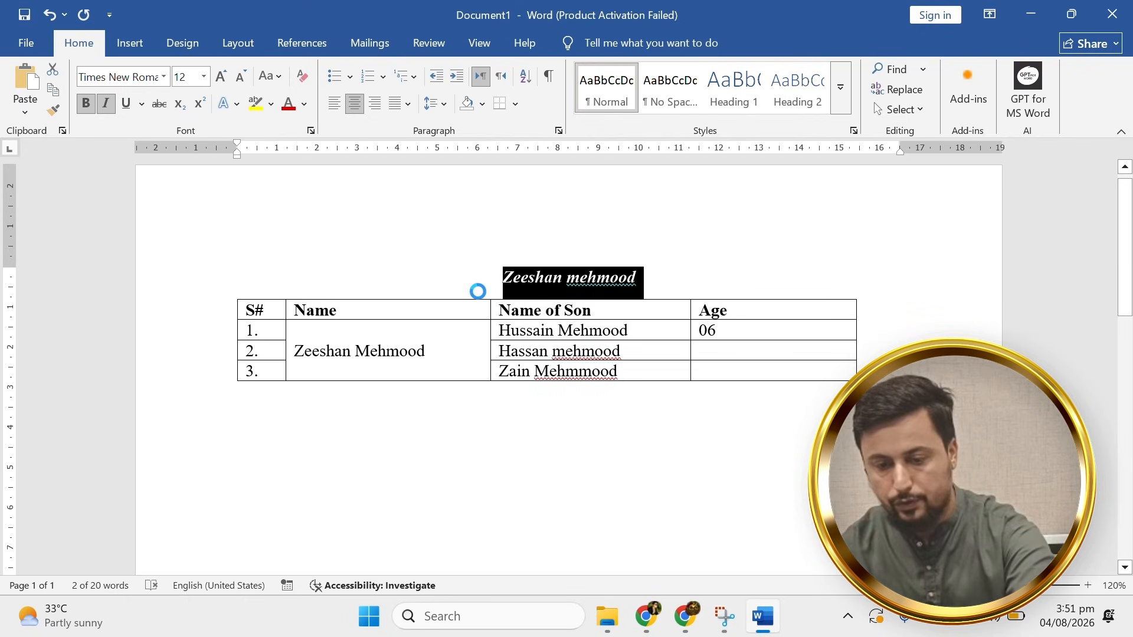
# Colour the title dark blue and enlarge it to 22 pt.
pyautogui.click(553, 325)
pyautogui.moveTo(654, 282); pyautogui.dragTo(390, 280)
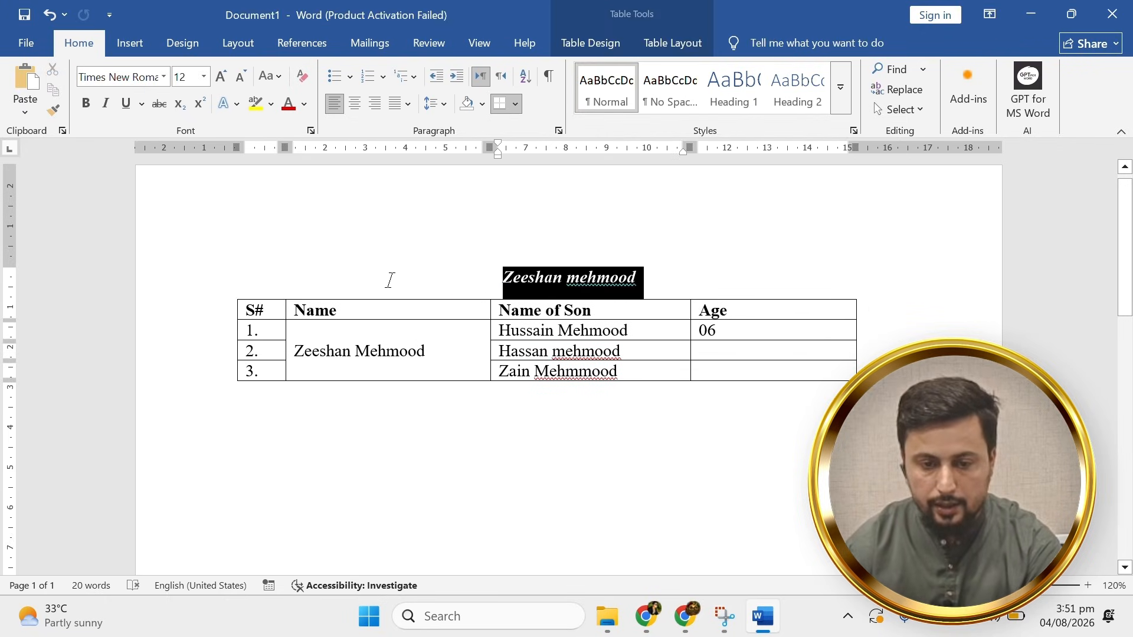
pyautogui.click(306, 103)
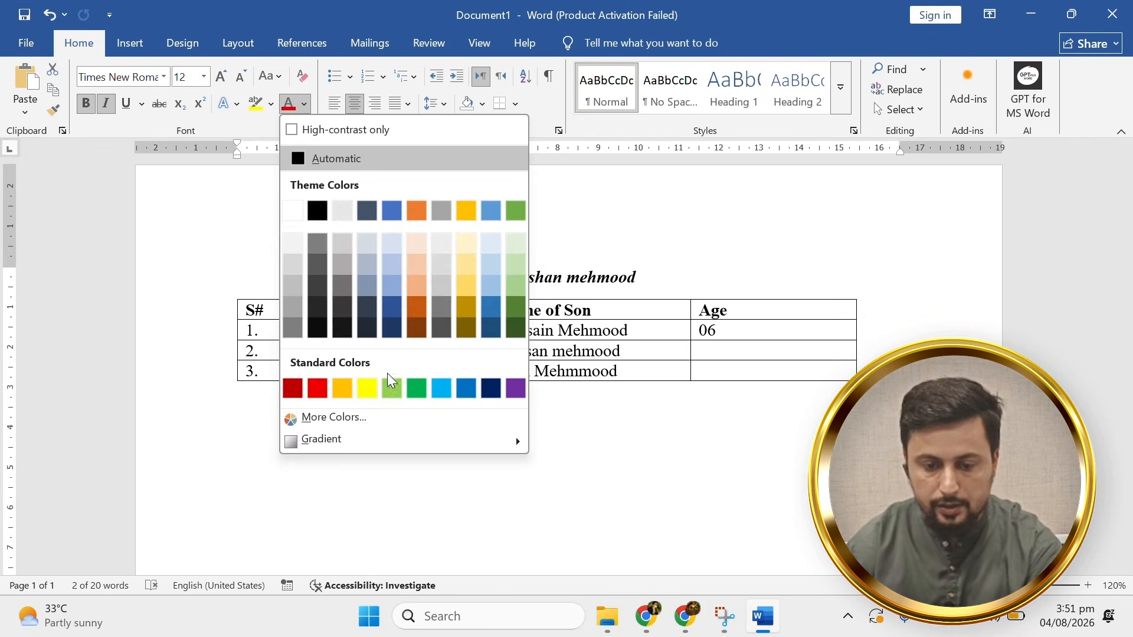
pyautogui.click(487, 388)
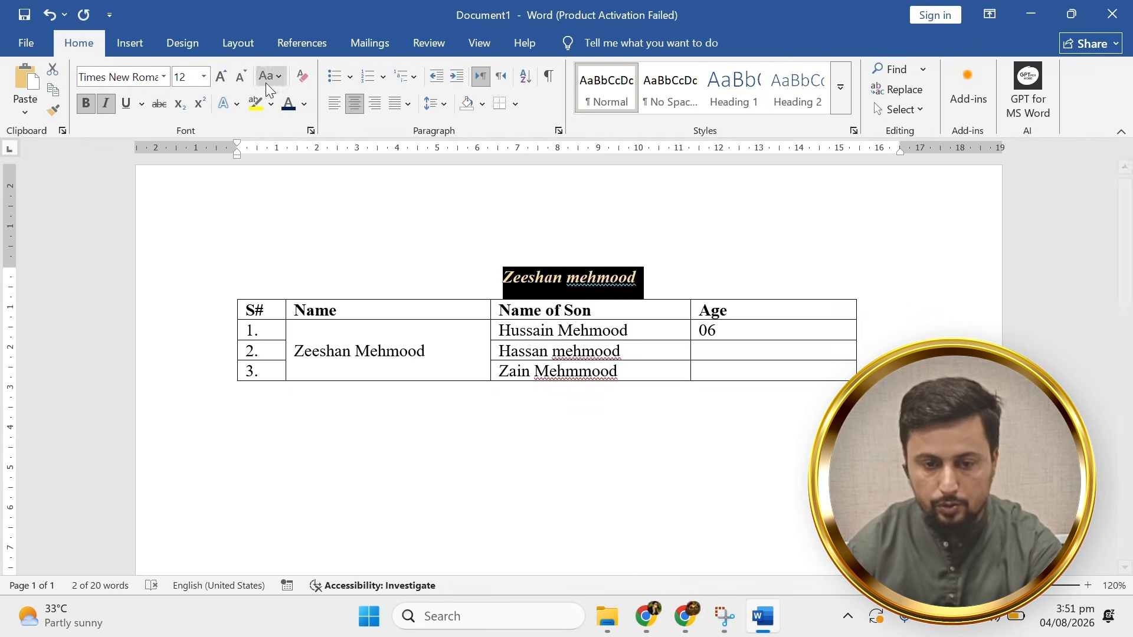
pyautogui.click(219, 82)
pyautogui.click(219, 82)
pyautogui.click(219, 82)
pyautogui.click(219, 82)
pyautogui.click(219, 83)
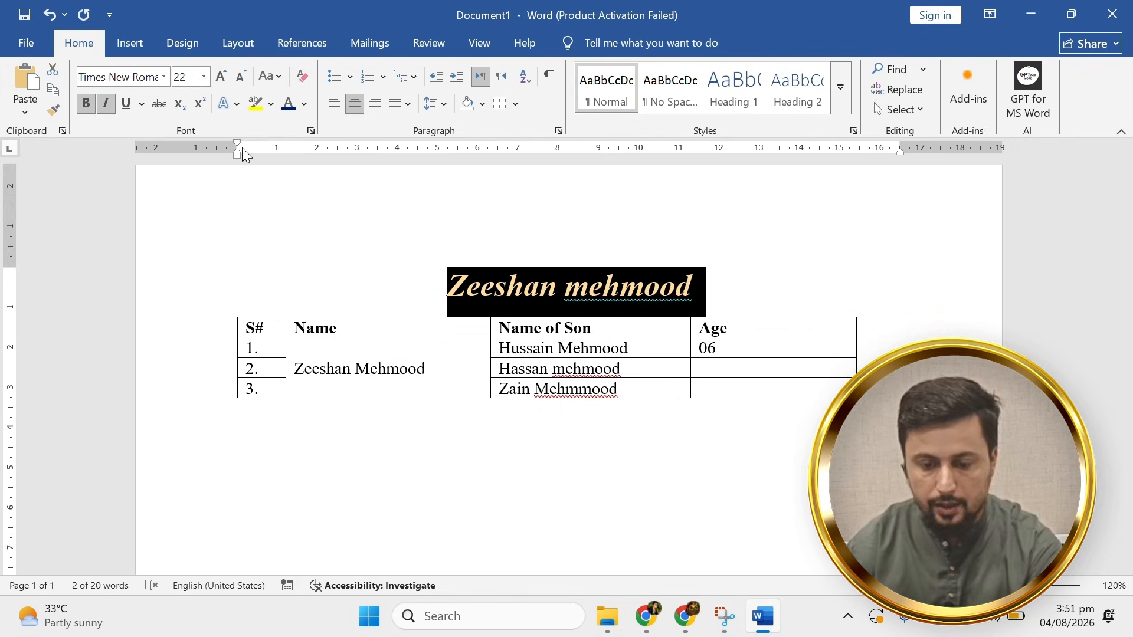
# Underline the title and change it to UPPERCASE.
pyautogui.hotkey('ctrl', 'u')
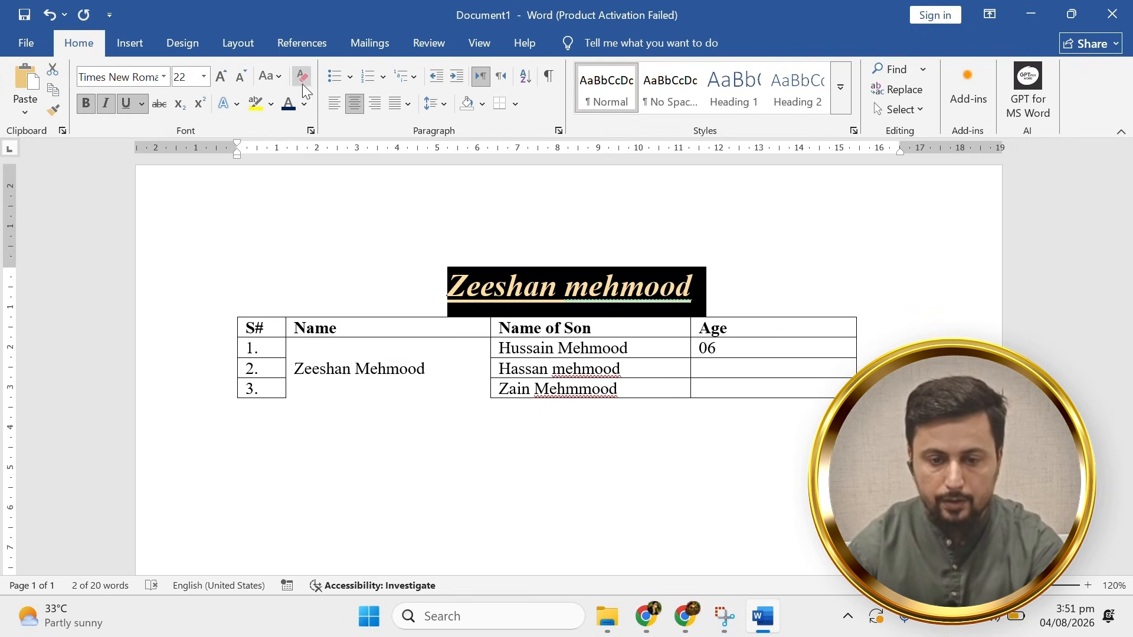
pyautogui.click(285, 76)
pyautogui.click(298, 138)
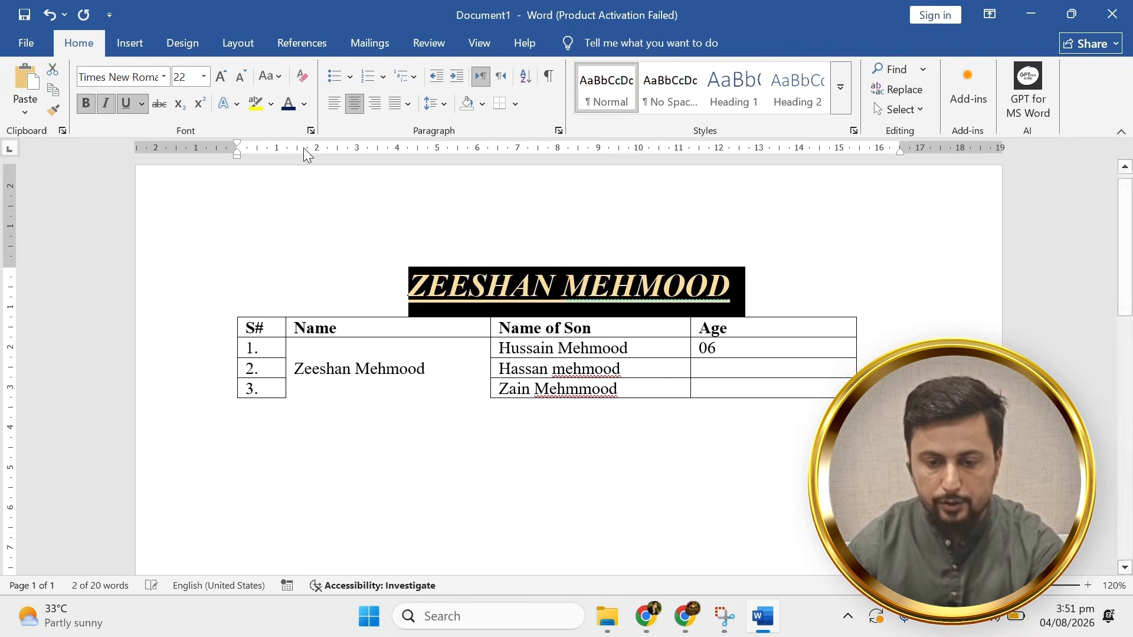
pyautogui.click(561, 285)
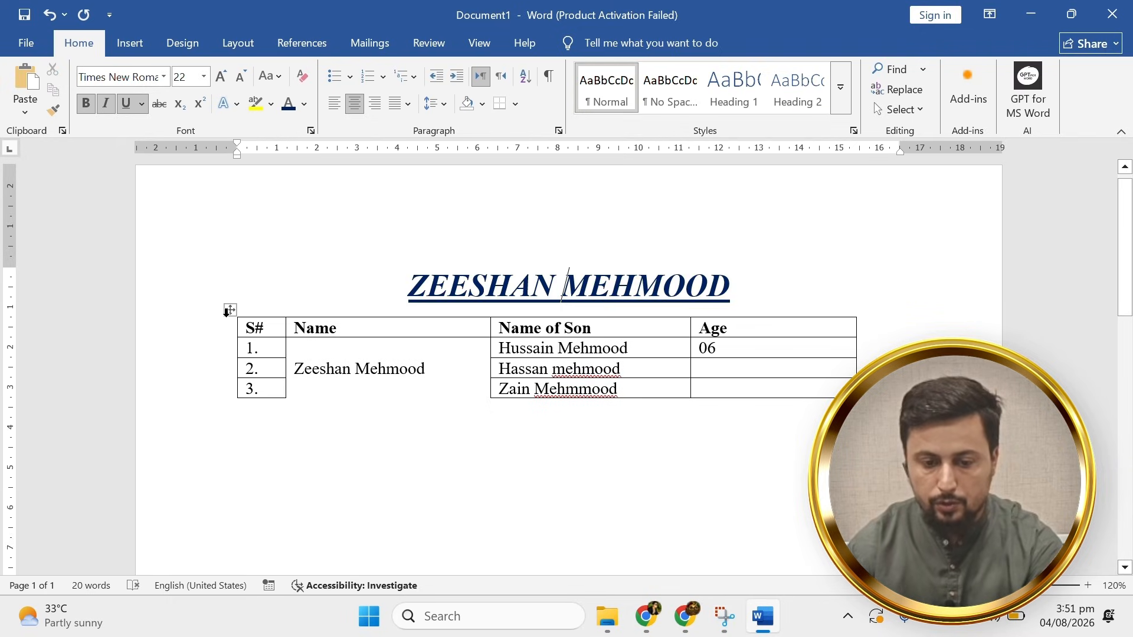
pyautogui.click(229, 310)
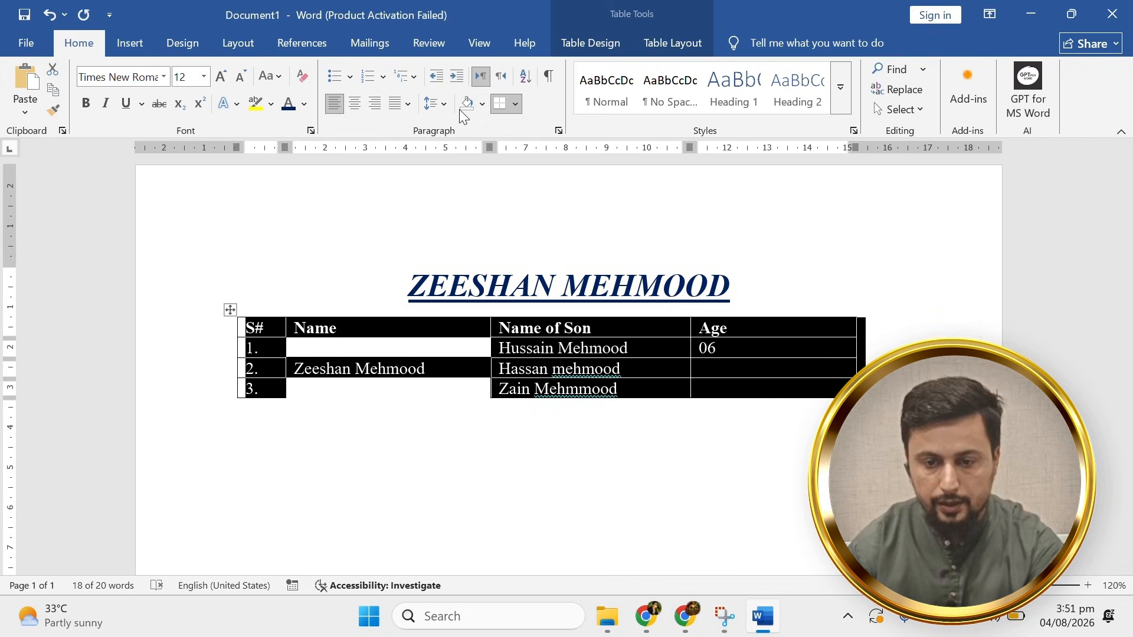
pyautogui.click(516, 104)
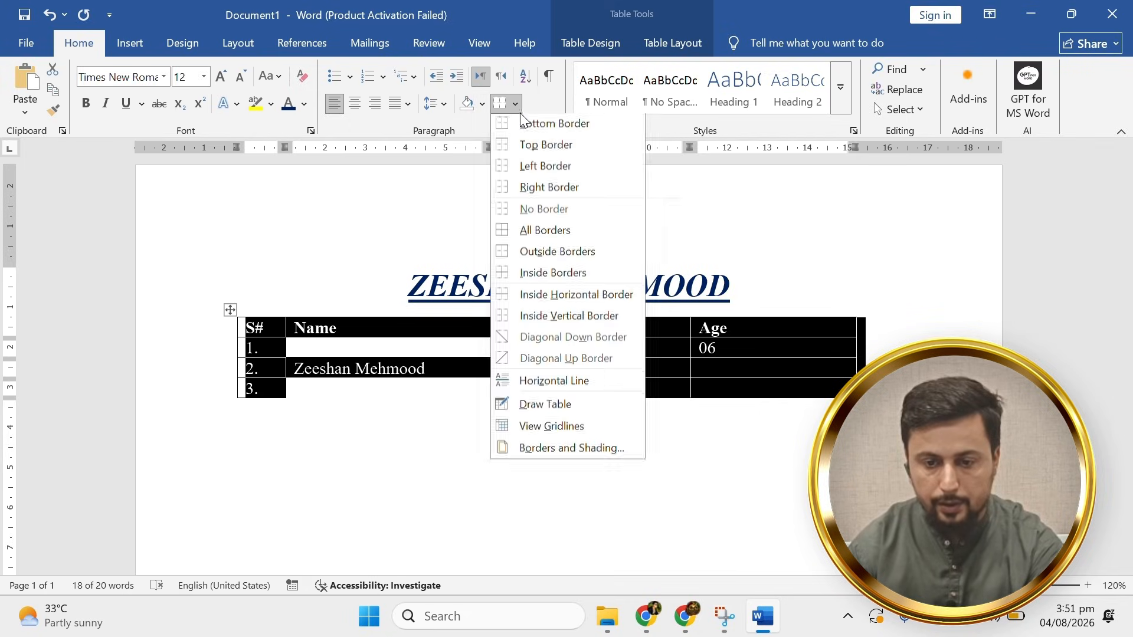
pyautogui.click(530, 236)
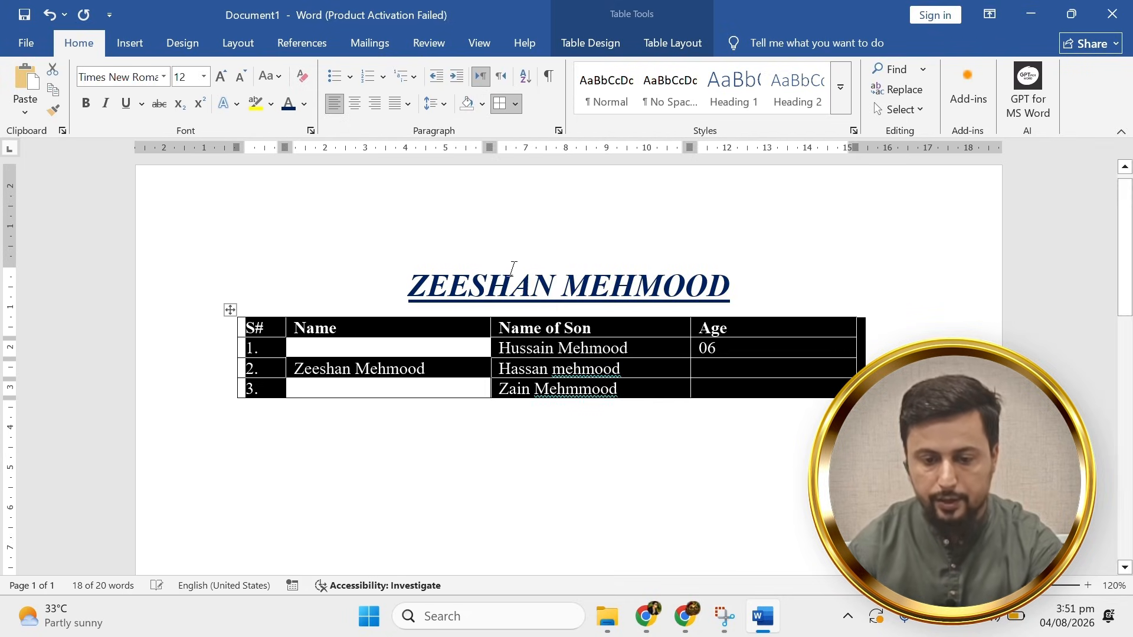
pyautogui.click(471, 378)
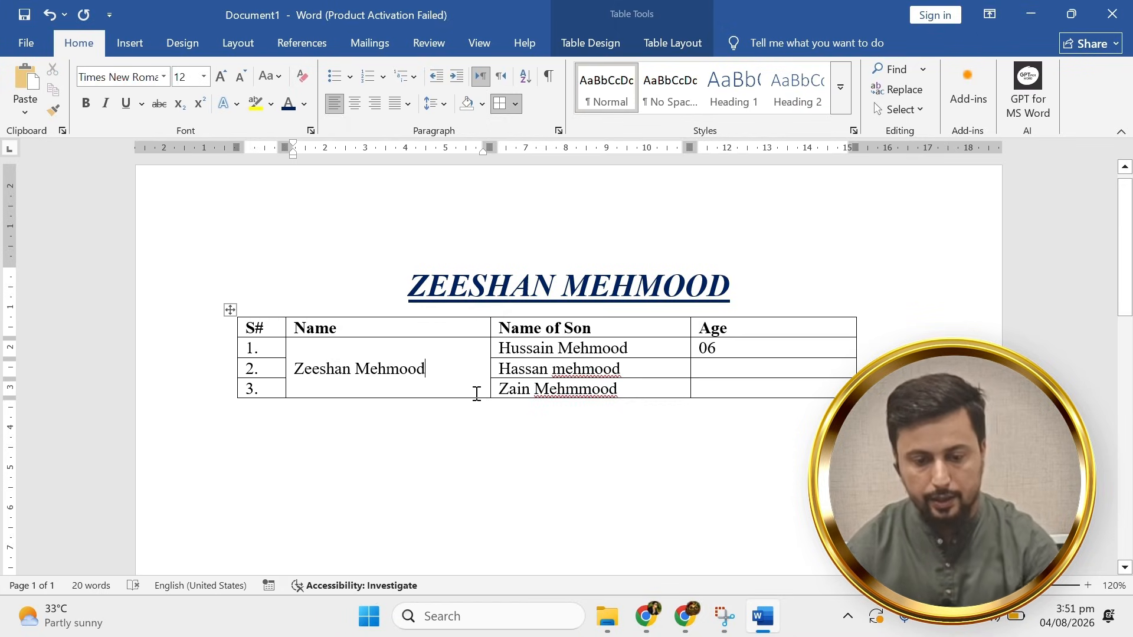
pyautogui.click(634, 389)
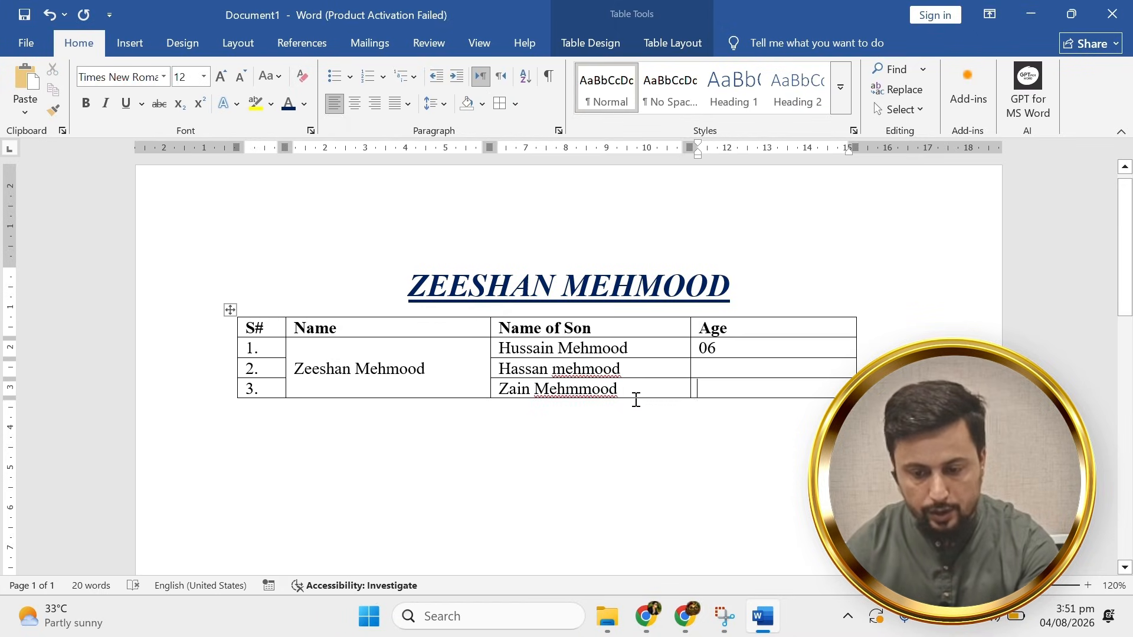
pyautogui.press('Tab')
pyautogui.press('Tab')
pyautogui.press('Tab')
pyautogui.press('Tab')
pyautogui.press('Tab')
pyautogui.press('Tab')
pyautogui.press('Tab')
pyautogui.press('Tab')
pyautogui.press('Tab')
pyautogui.press('Tab')
pyautogui.press('Tab')
pyautogui.press('Tab')
pyautogui.press('Tab')
pyautogui.press('Tab')
pyautogui.press('Tab')
pyautogui.press('Tab')
pyautogui.press('Tab')
pyautogui.press('Tab')
pyautogui.press('Tab')
pyautogui.press('Tab')
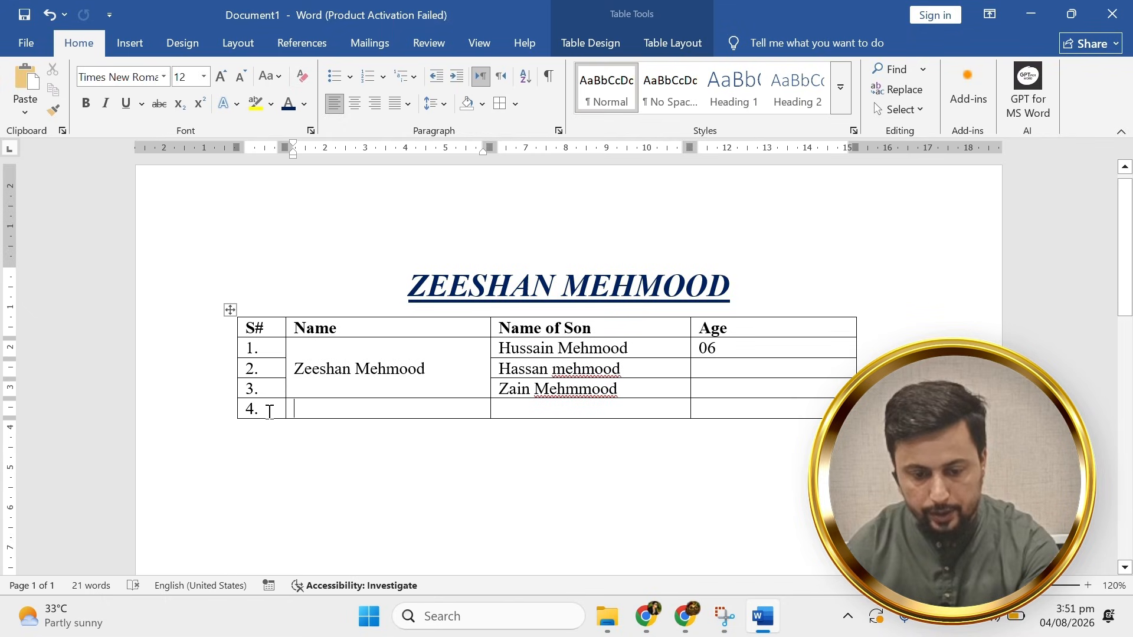
pyautogui.scroll(-3, 502, 392)
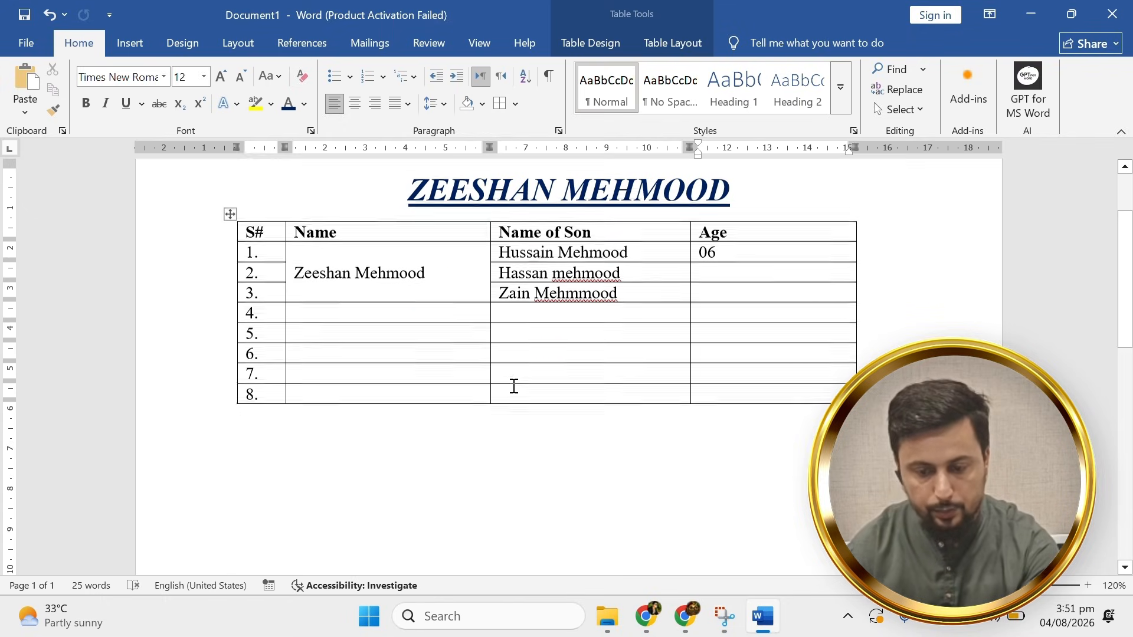
# Insert a new column to the right of the Age column.
pyautogui.click(783, 249)
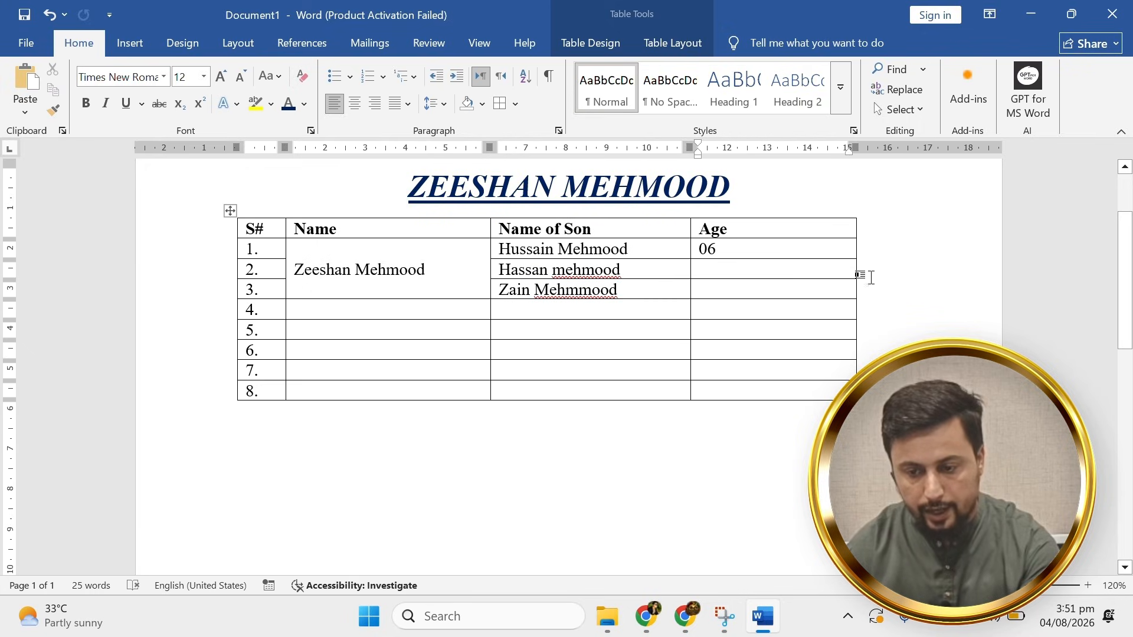
pyautogui.rightClick(832, 253)
pyautogui.moveTo(856, 425)
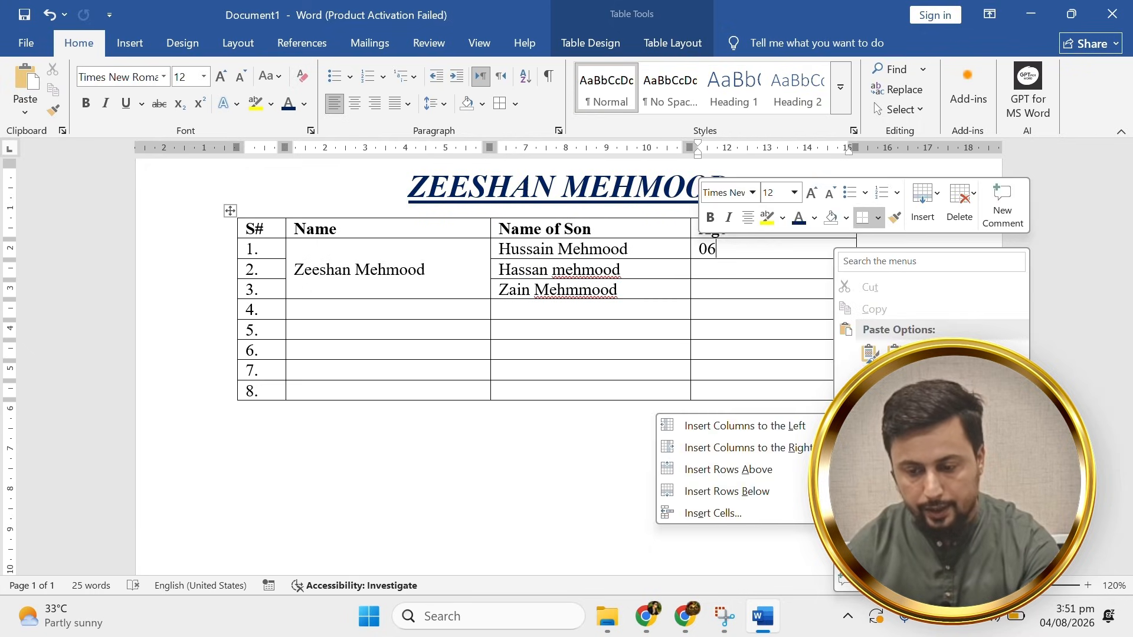
pyautogui.click(775, 446)
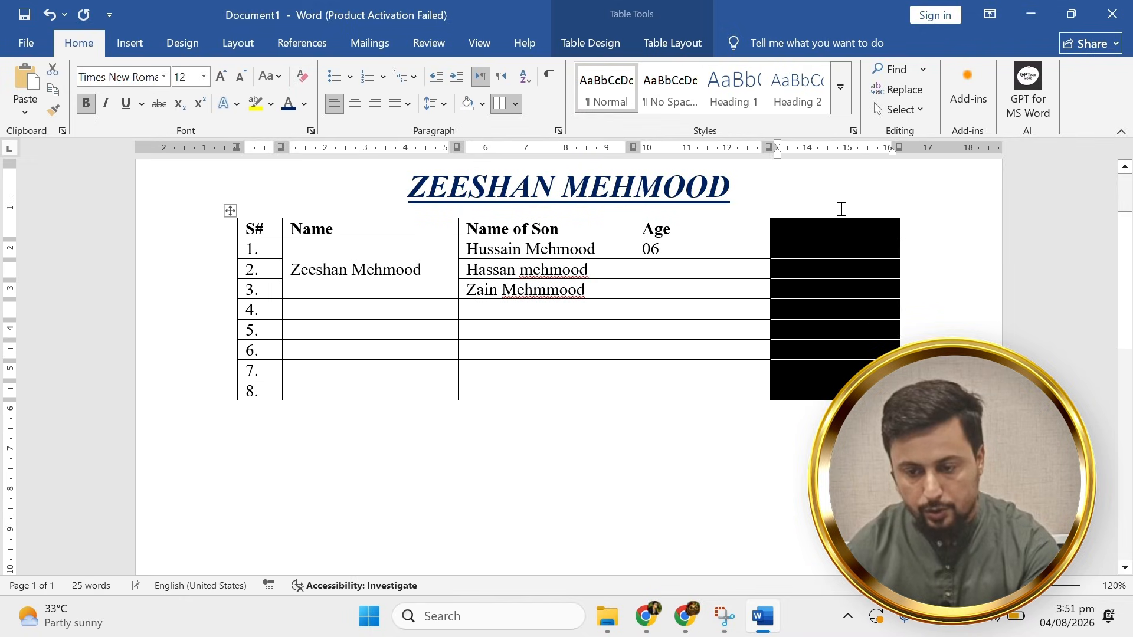
pyautogui.click(750, 308)
pyautogui.moveTo(815, 314); pyautogui.dragTo(240, 308)
pyautogui.moveTo(814, 236); pyautogui.dragTo(825, 377)
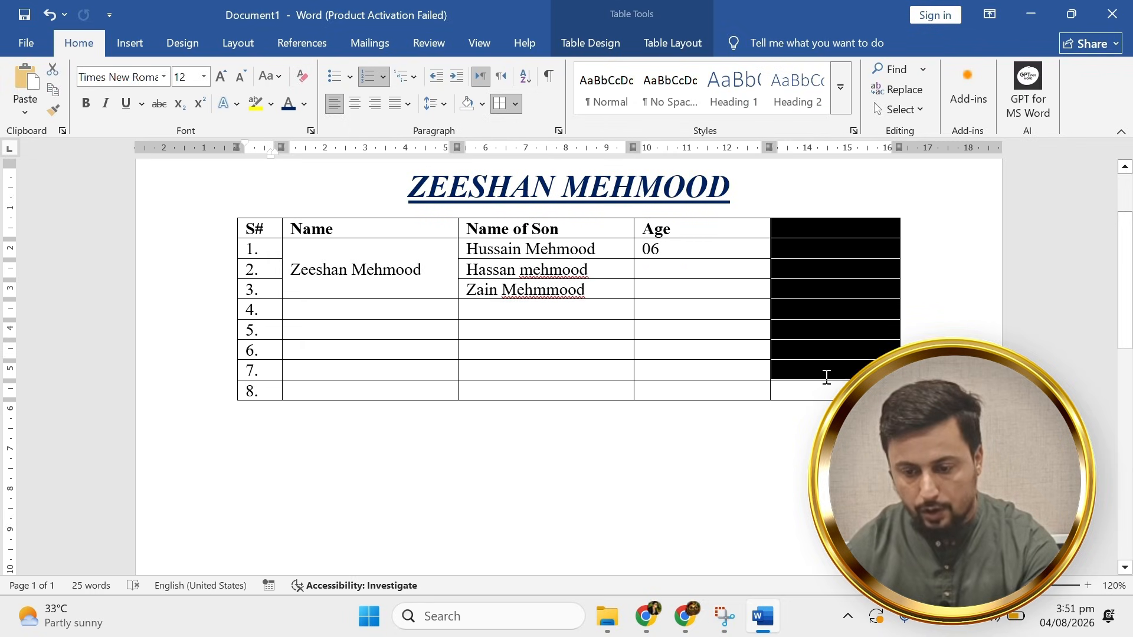
# Delete the new fifth column, then undo the deletion to restore it.
pyautogui.scroll(1, 830, 384)
pyautogui.scroll(1, 830, 384)
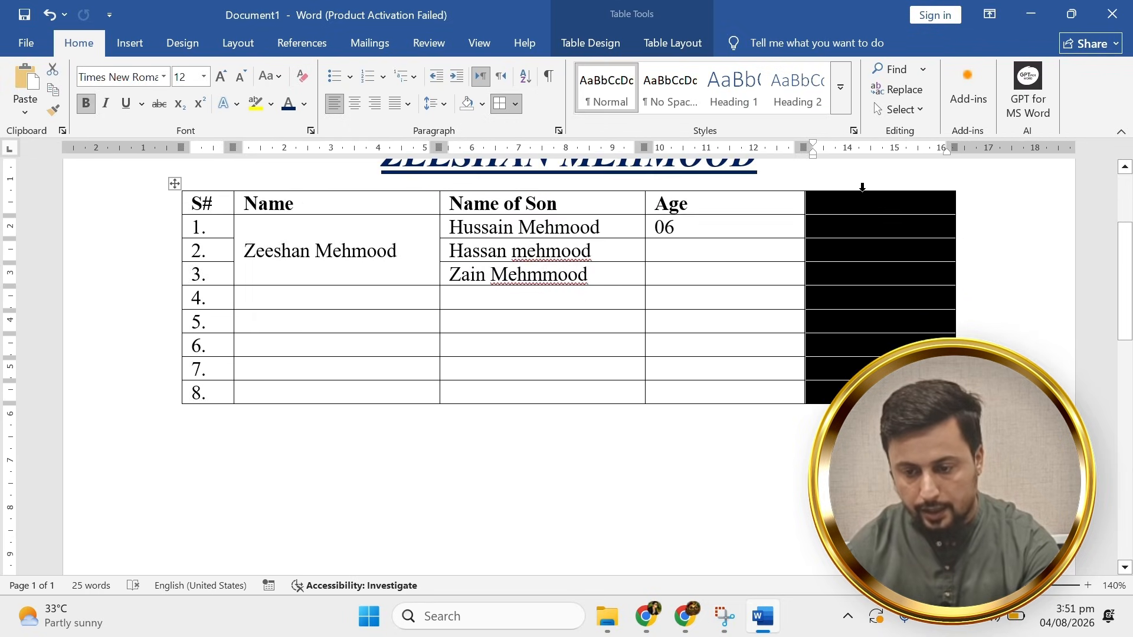
pyautogui.click(862, 230)
pyautogui.click(767, 263)
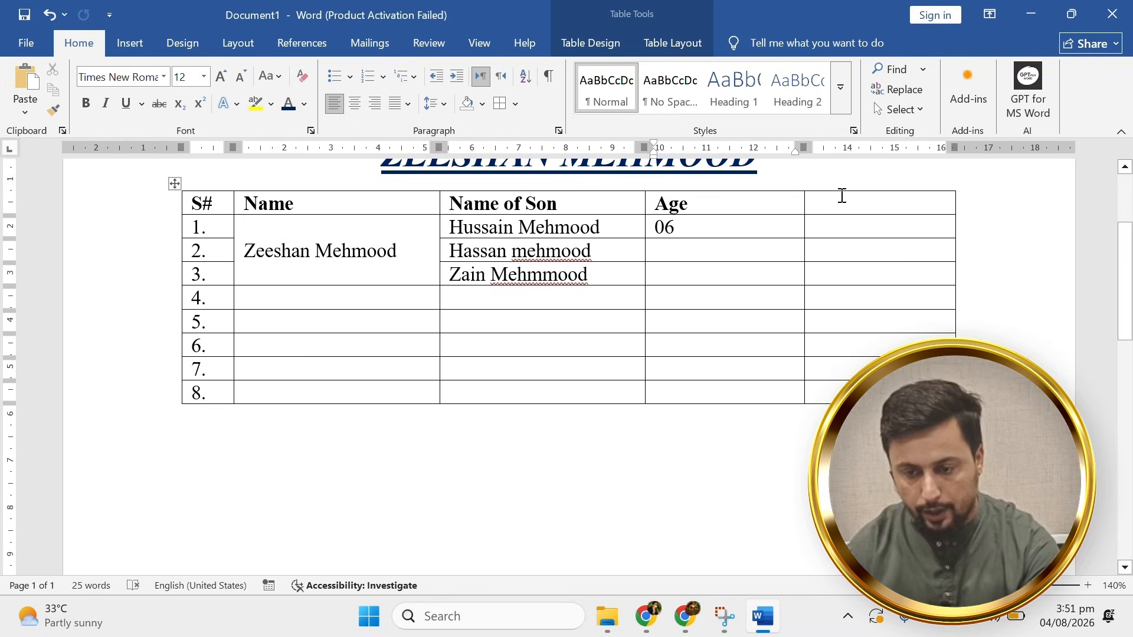
pyautogui.click(841, 188)
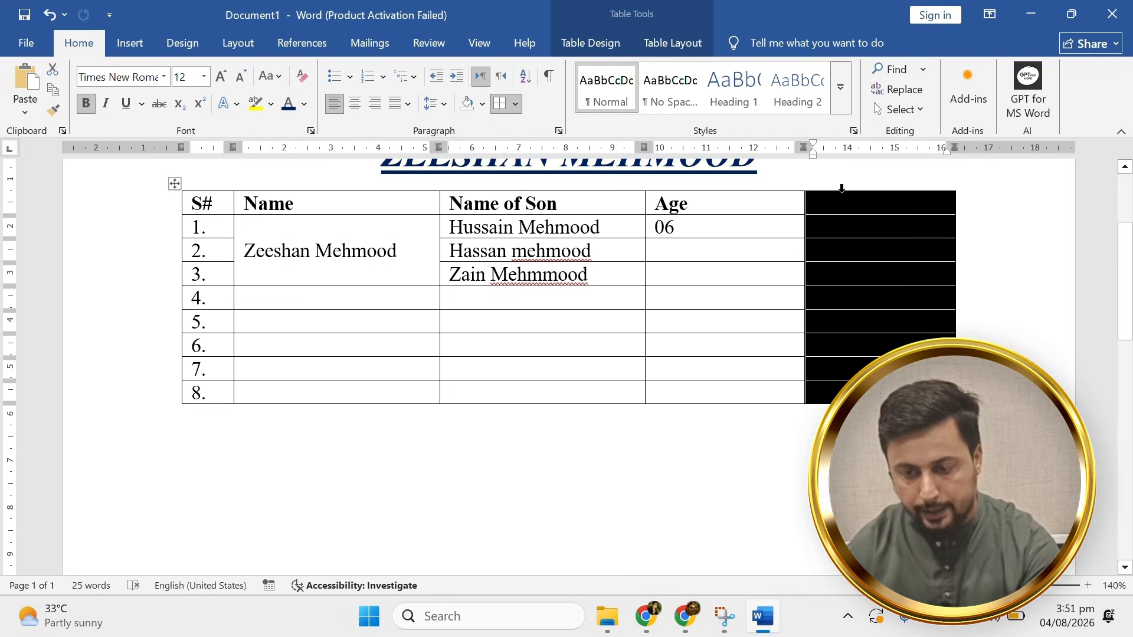
pyautogui.rightClick(842, 195)
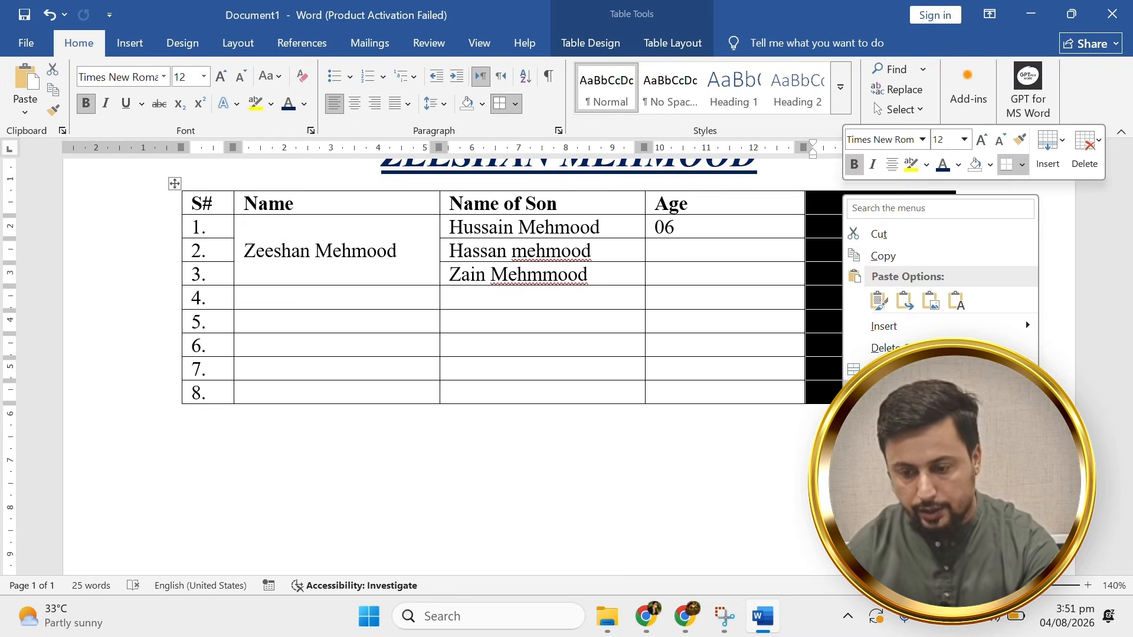
pyautogui.click(898, 347)
pyautogui.hotkey('ctrl', 'z')
pyautogui.click(897, 345)
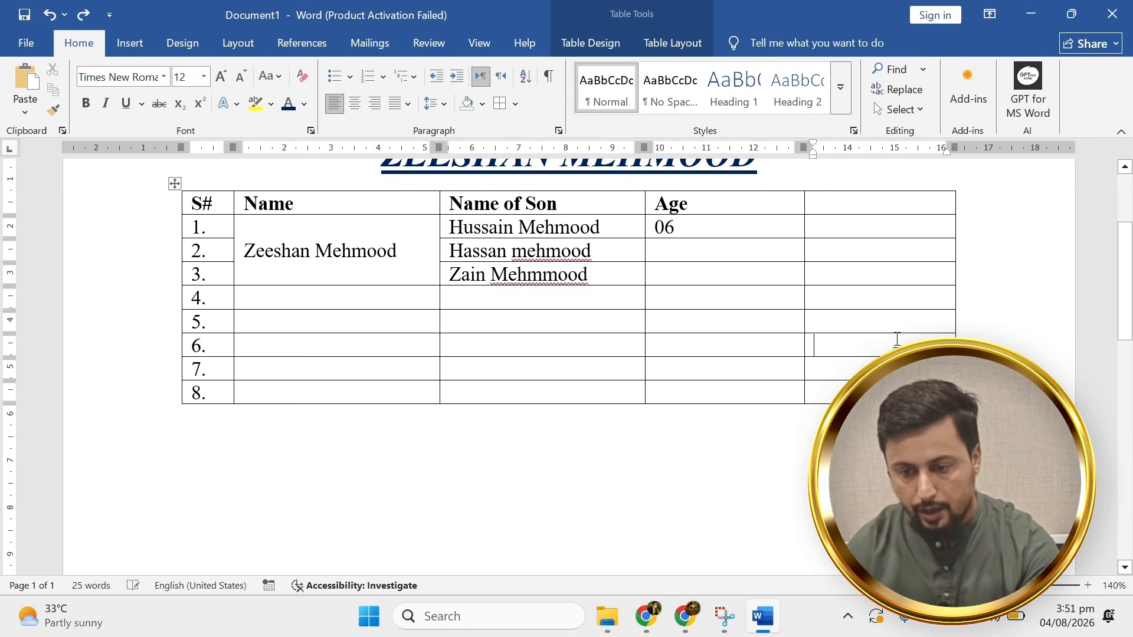
# Delete row 5 from the table.
pyautogui.moveTo(177, 322)
pyautogui.mouseDown()
pyautogui.moveTo(154, 354)
pyautogui.moveTo(173, 301)
pyautogui.moveTo(190, 322)
pyautogui.mouseUp()
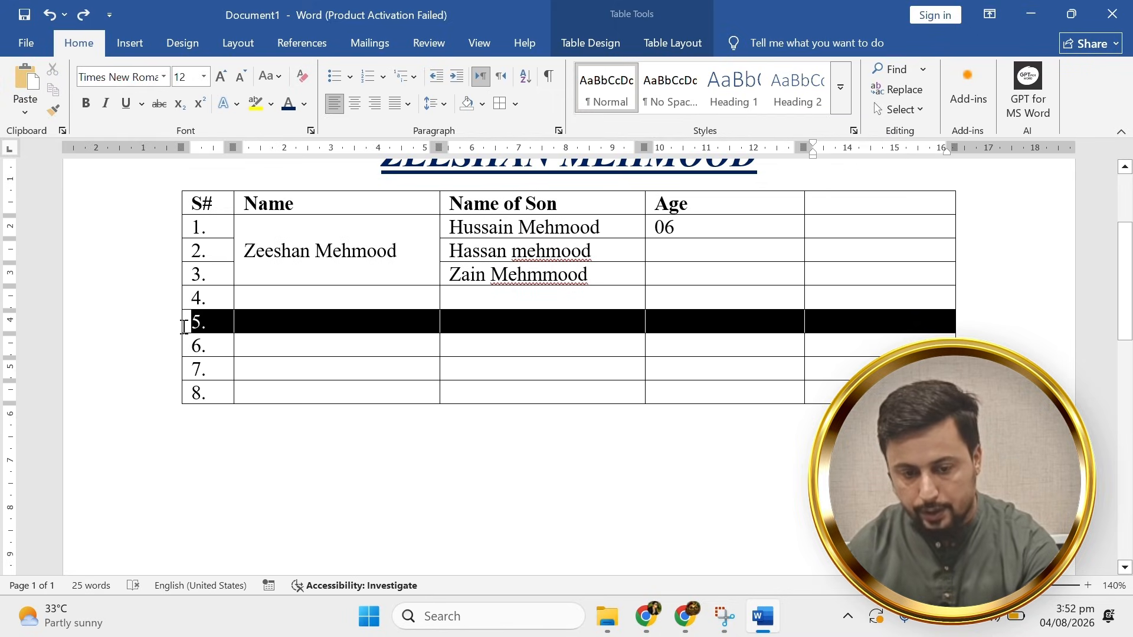
pyautogui.click(458, 286)
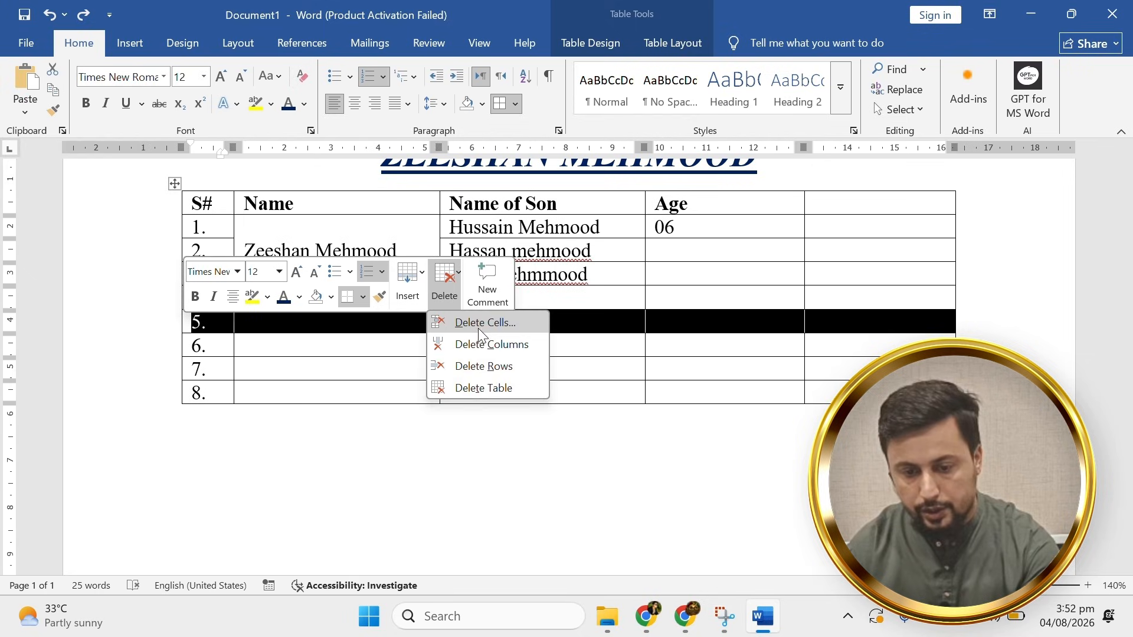
pyautogui.click(486, 362)
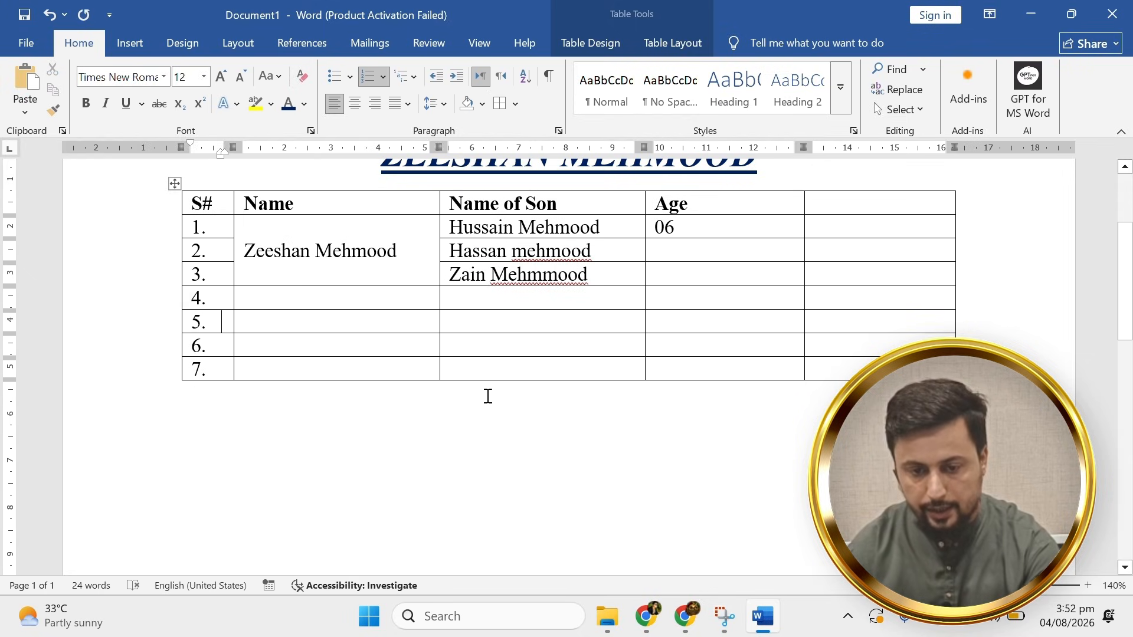
# Erase the heading and the entire table, leaving a blank page.
pyautogui.scroll(-3, 486, 397)
pyautogui.scroll(-1, 501, 431)
pyautogui.click(512, 453)
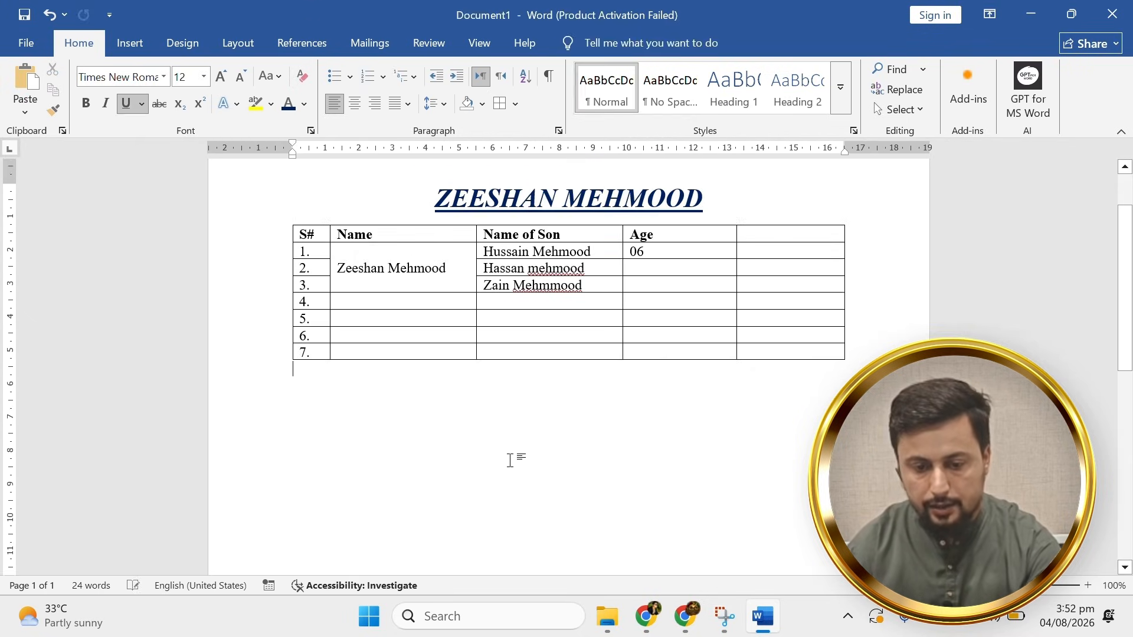
pyautogui.scroll(-1, 513, 458)
pyautogui.scroll(1, 475, 425)
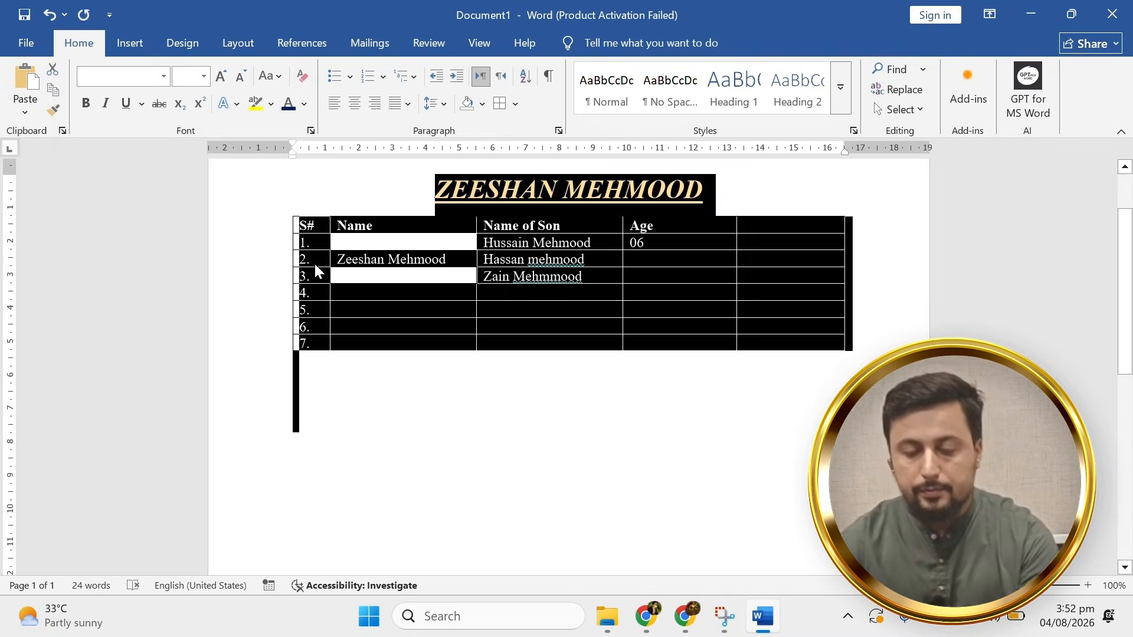
pyautogui.press('Delete')
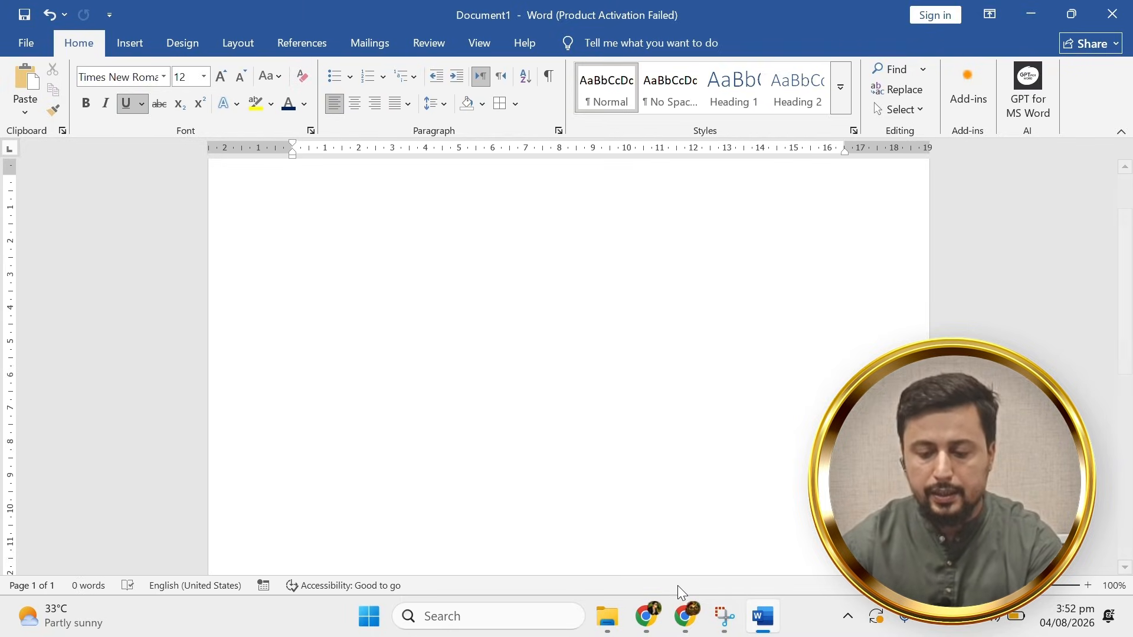
# On chatgpt.com, request a one-day casual leave application for a domestic issue and copy the reply.
pyautogui.click(647, 615)
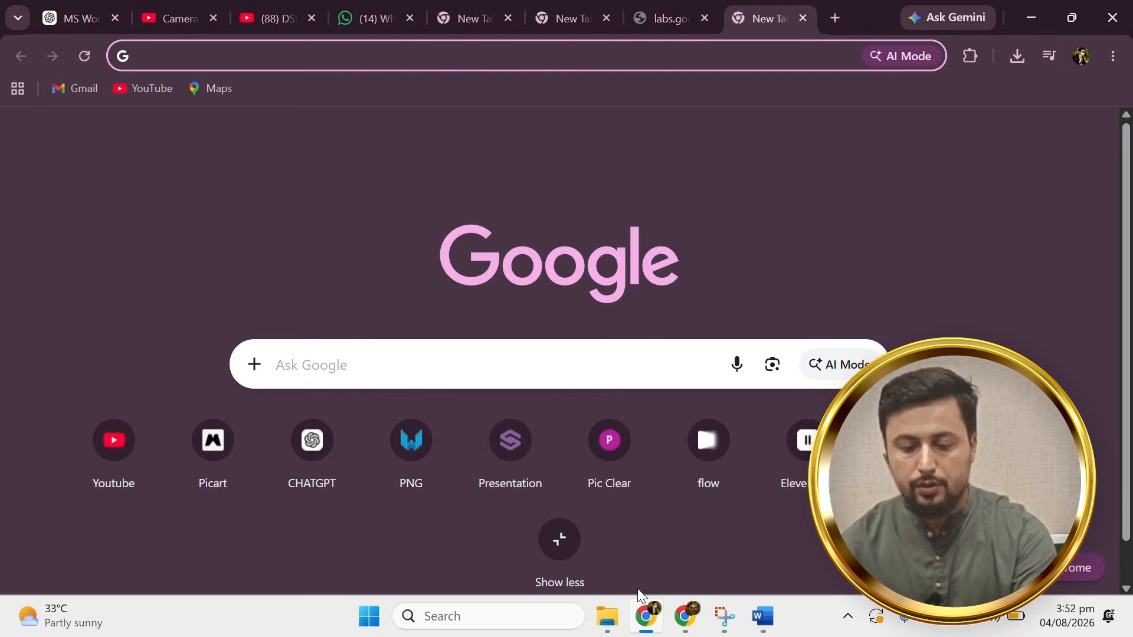
pyautogui.write('chatgpt.com')
pyautogui.press('Return')
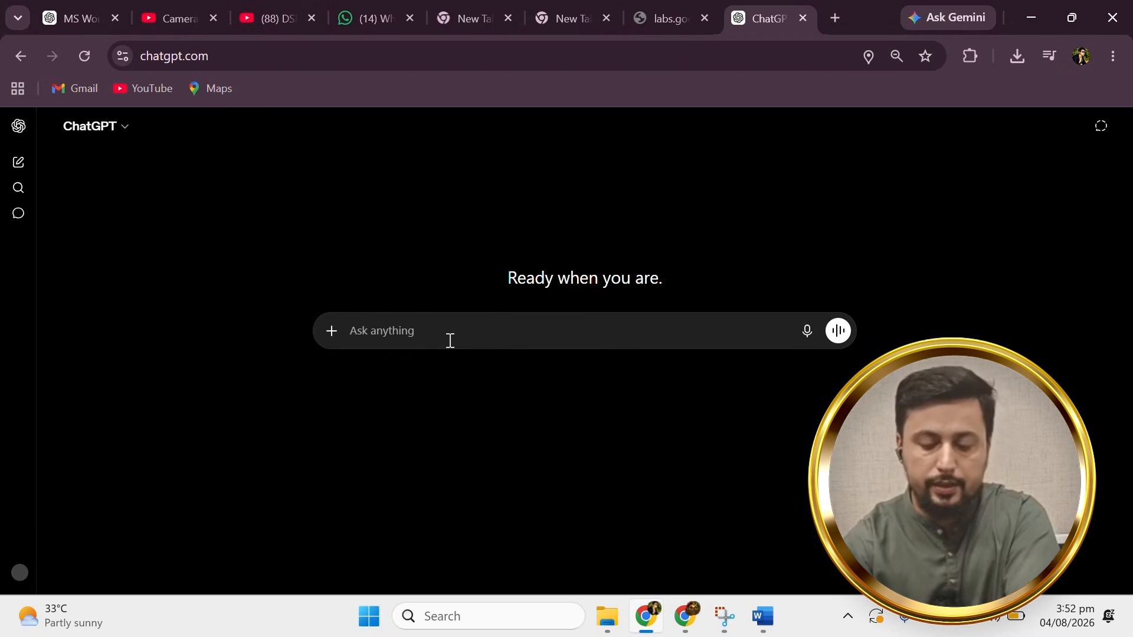
pyautogui.write('mere lleye ')
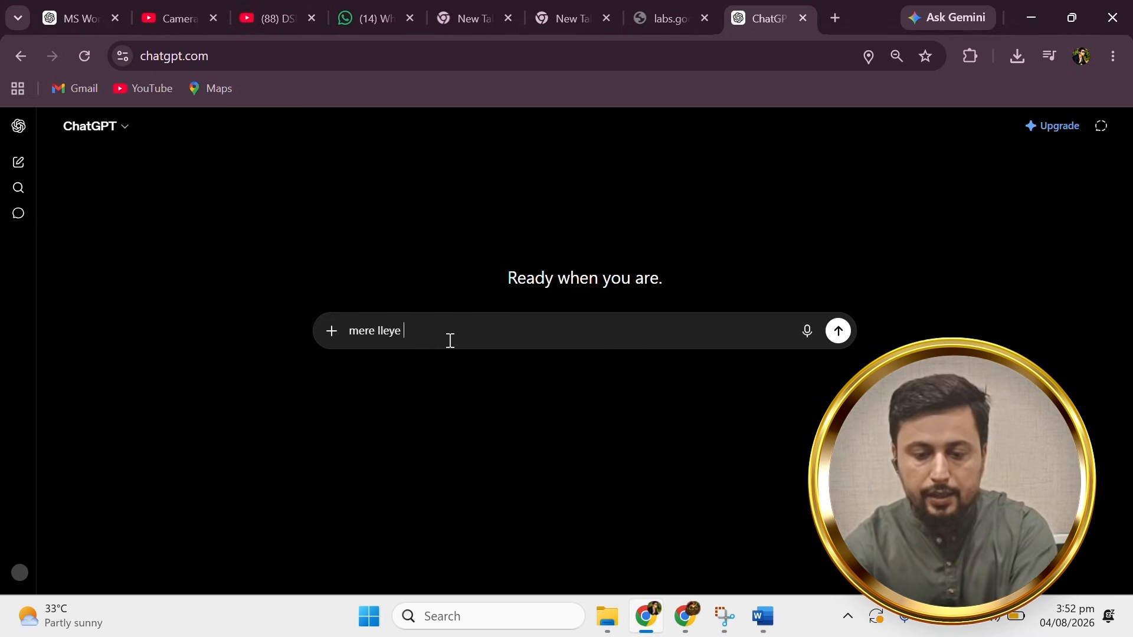
pyautogui.write('ek application banaye 1 din ki chutti ki jis main domestic issue likh de')
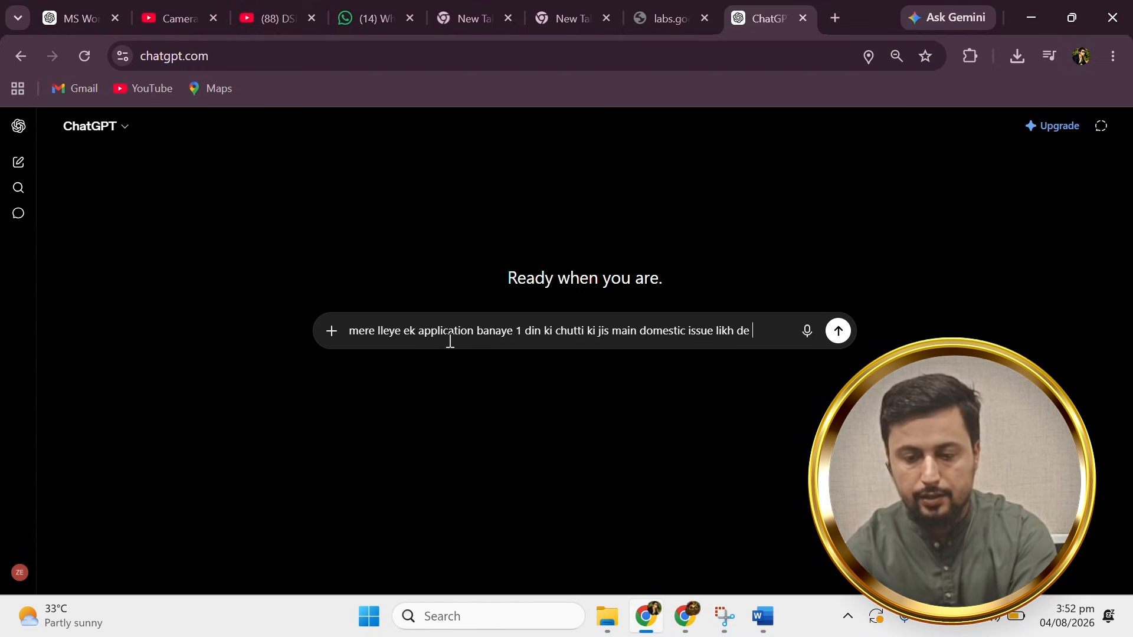
pyautogui.write('name n')
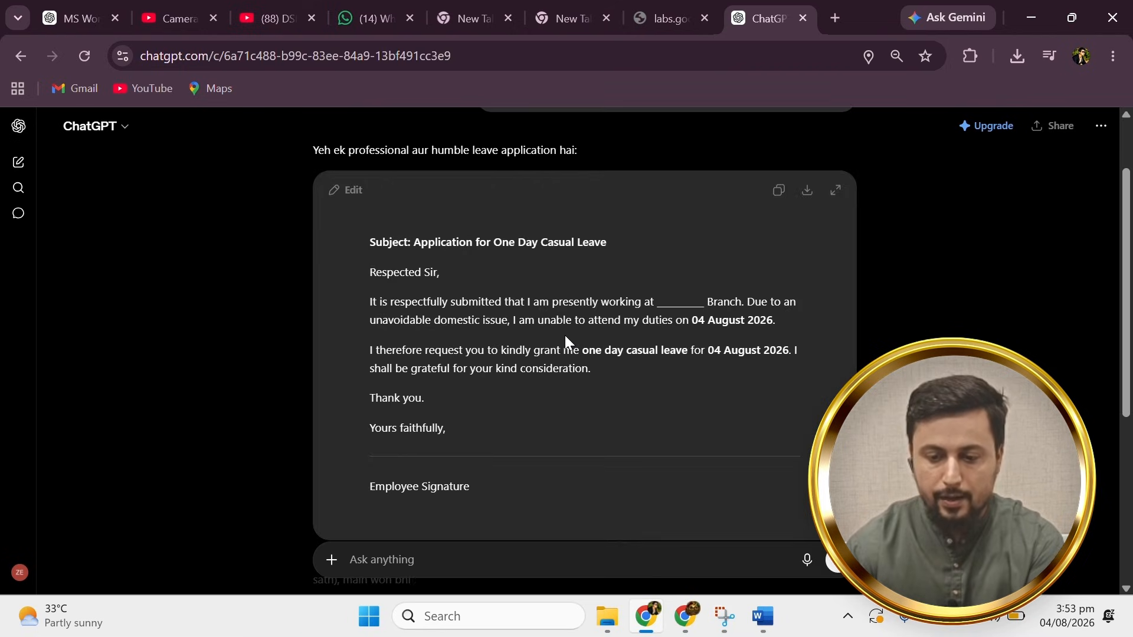
pyautogui.click(779, 190)
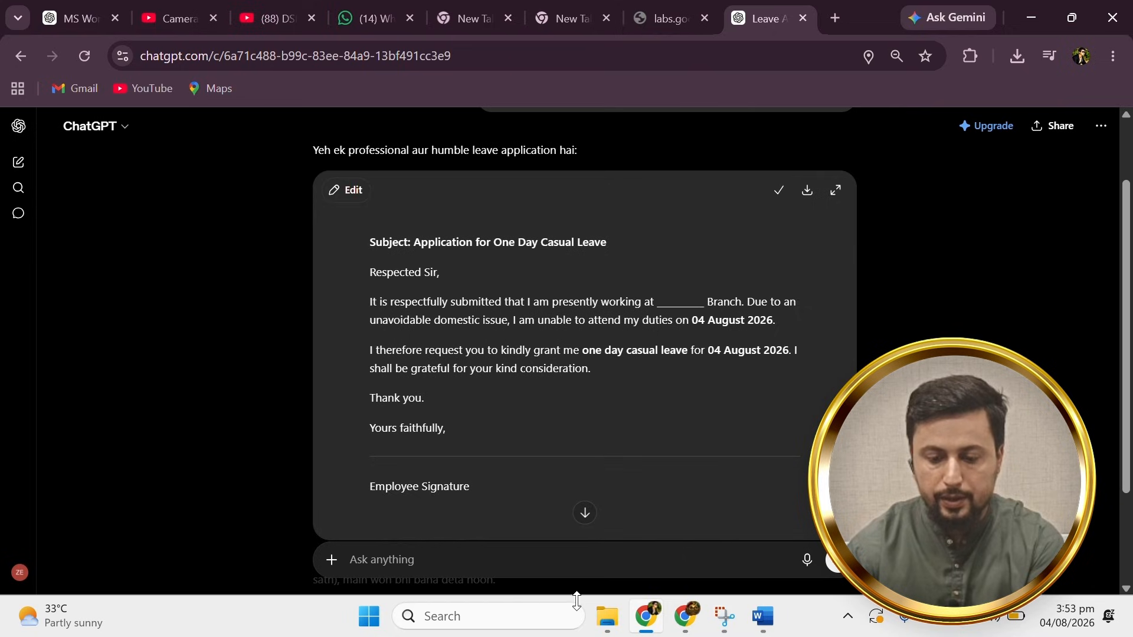
pyautogui.click(763, 616)
# Paste the ChatGPT leave letter into Word and turn off underlining across the whole letter.
pyautogui.hotkey('ctrl', 'v')
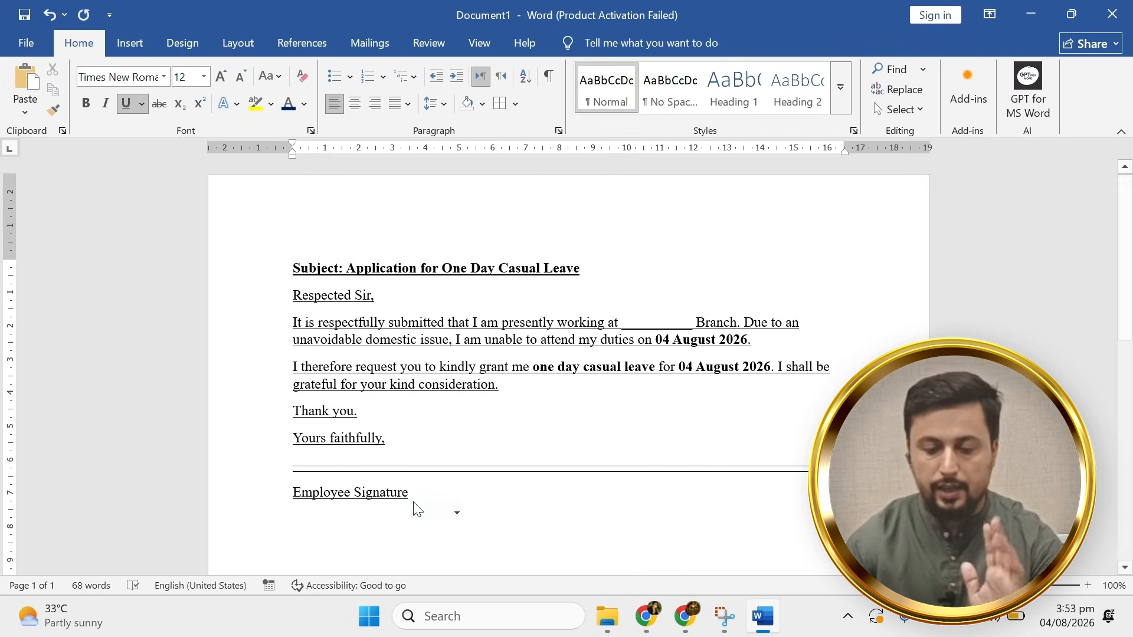
pyautogui.click(431, 488)
pyautogui.click(445, 412)
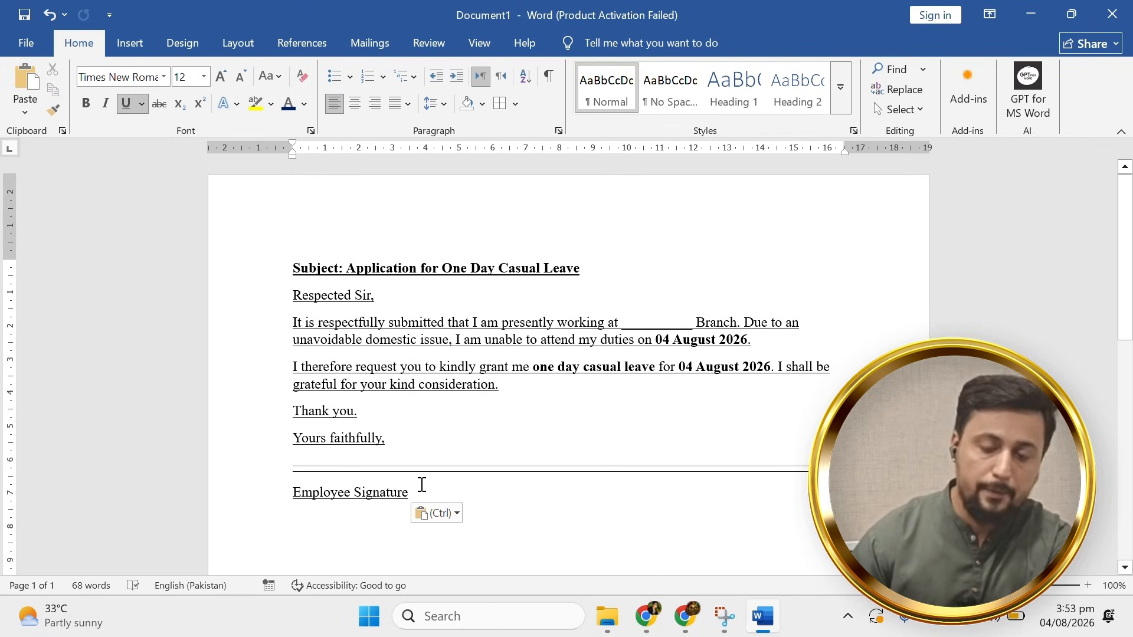
pyautogui.moveTo(381, 477)
pyautogui.mouseDown()
pyautogui.moveTo(222, 289)
pyautogui.moveTo(220, 264)
pyautogui.mouseUp()
pyautogui.click(126, 107)
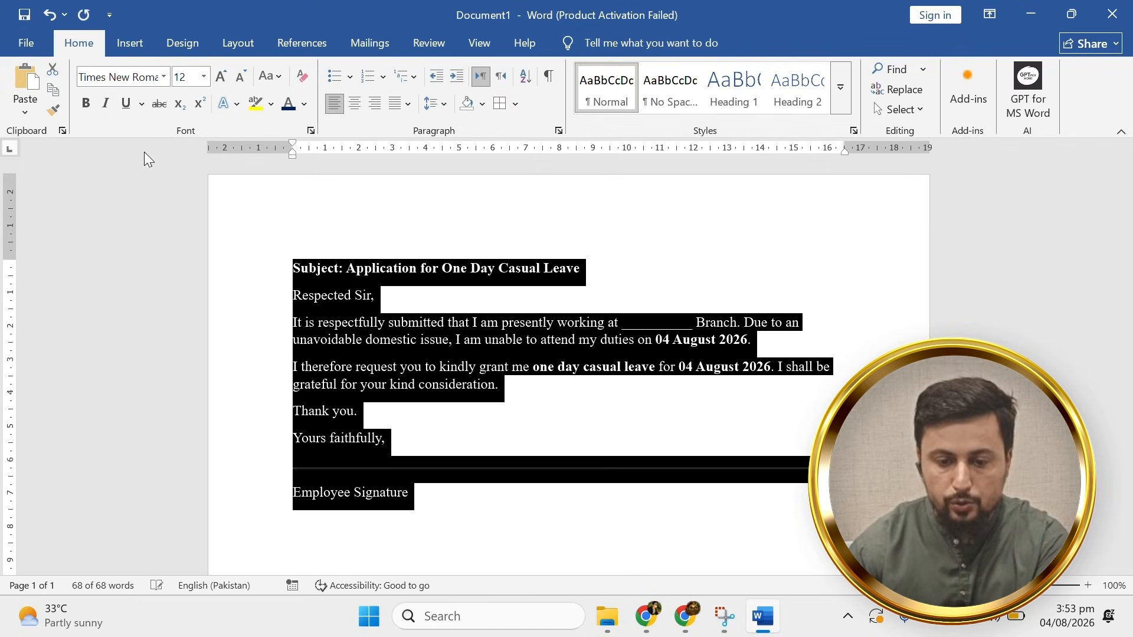
pyautogui.click(390, 342)
pyautogui.click(294, 268)
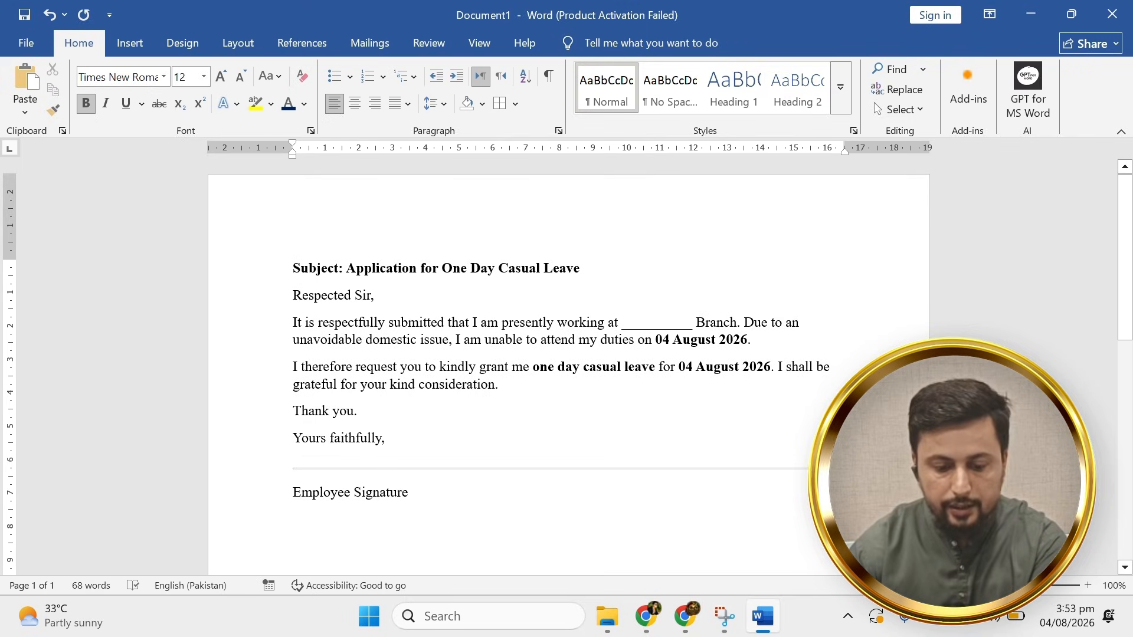
# Tab the subject text away from Subject: and make it uppercase and underlined.
pyautogui.press('Tab')
pyautogui.press('Tab')
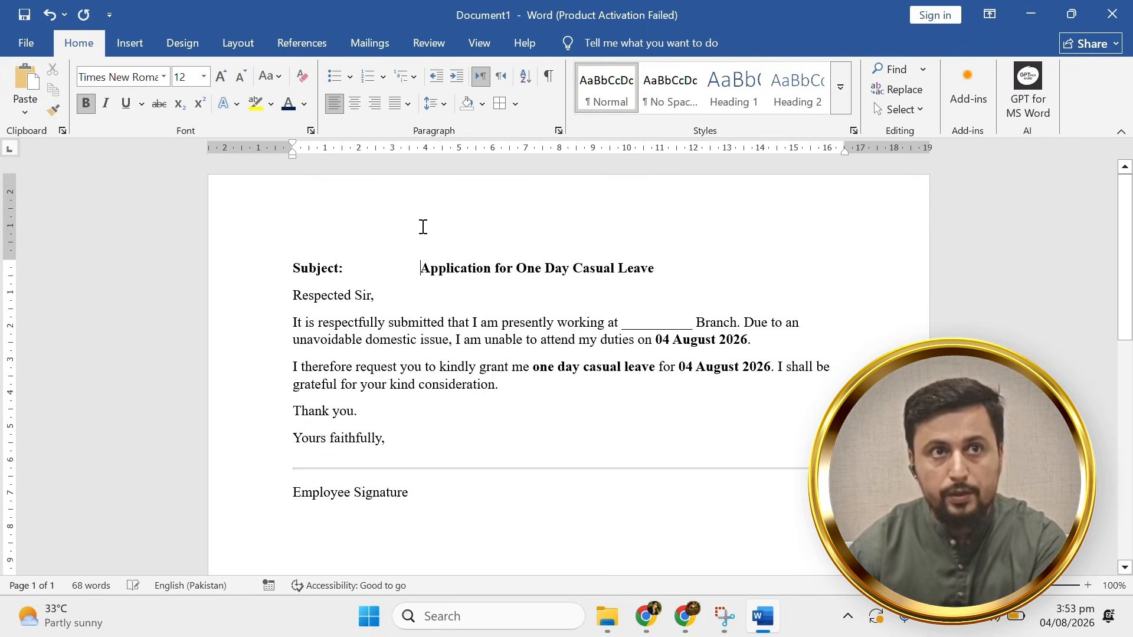
pyautogui.hotkey('shift', 'End')
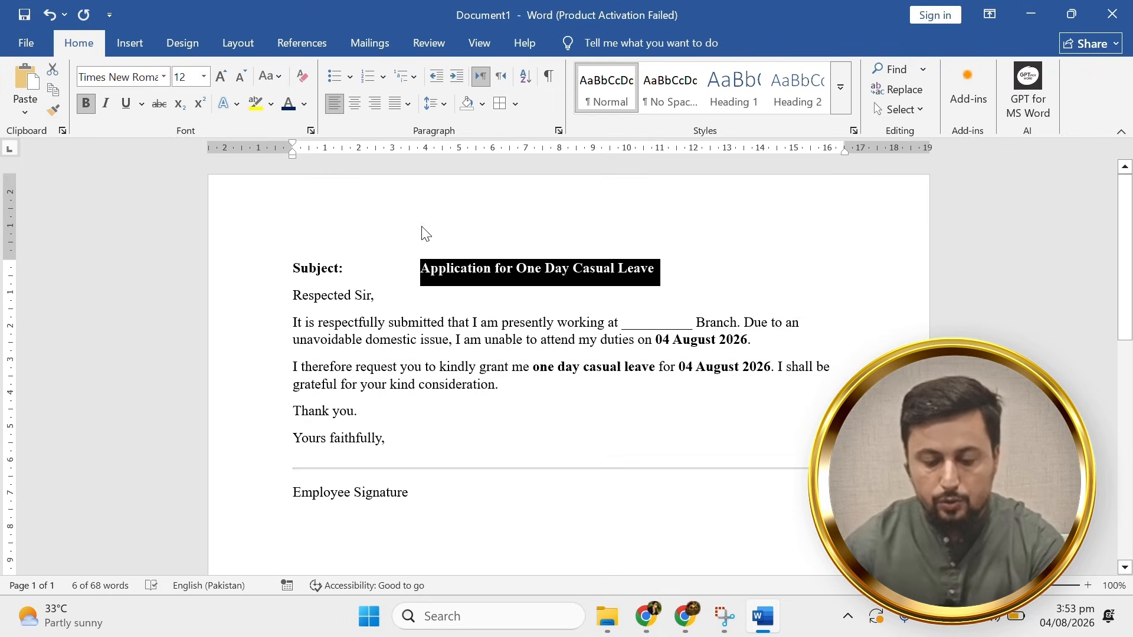
pyautogui.click(270, 76)
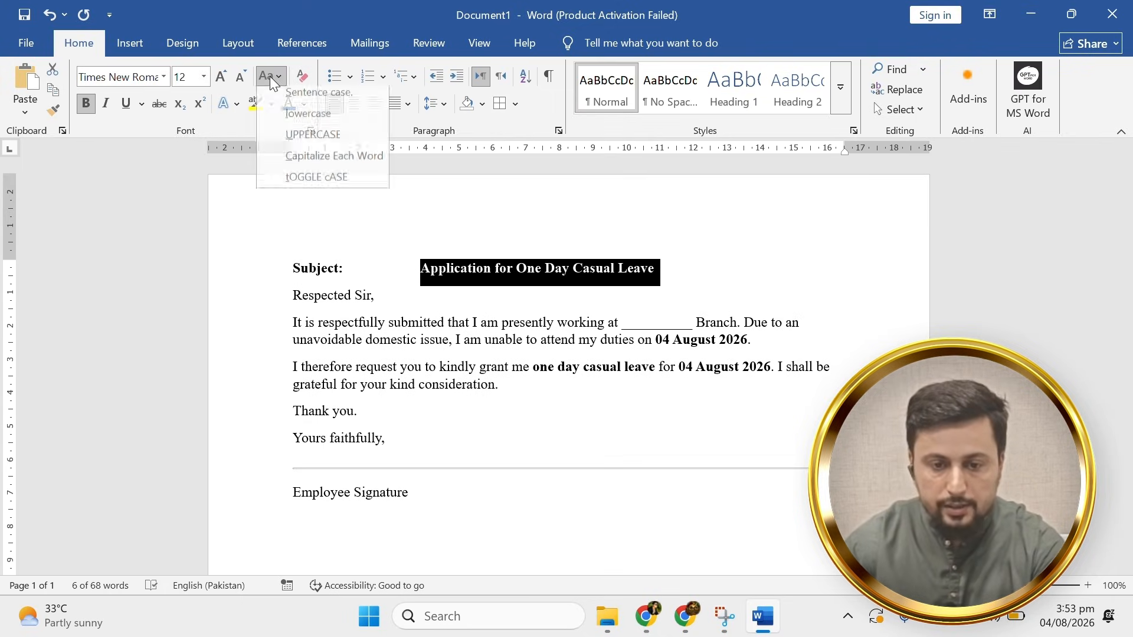
pyautogui.click(298, 153)
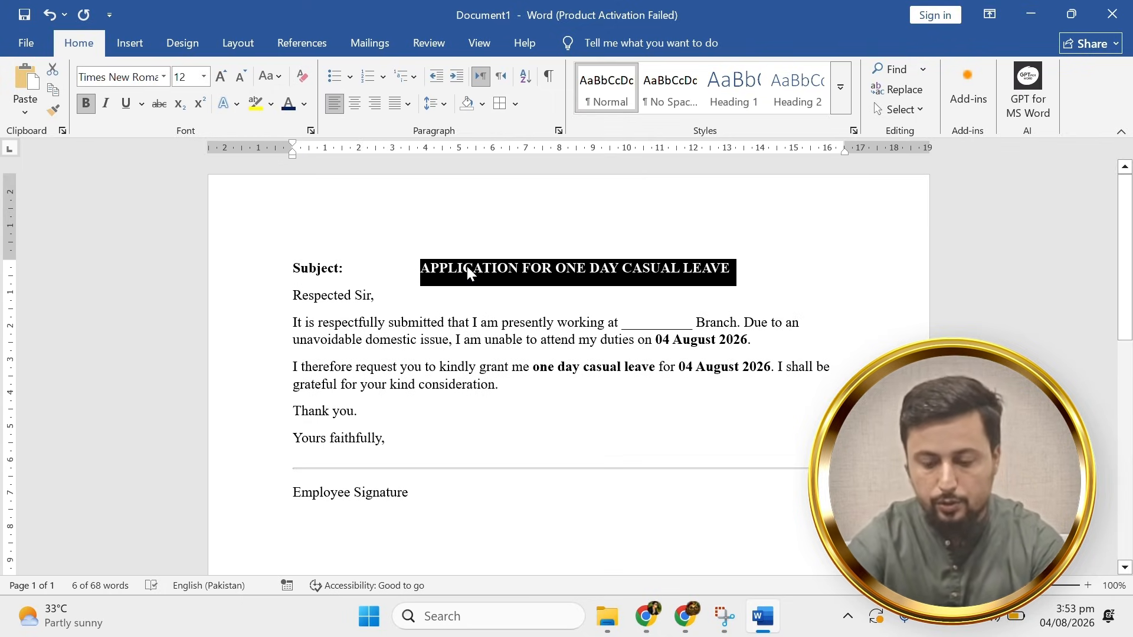
pyautogui.hotkey('ctrl', 'u')
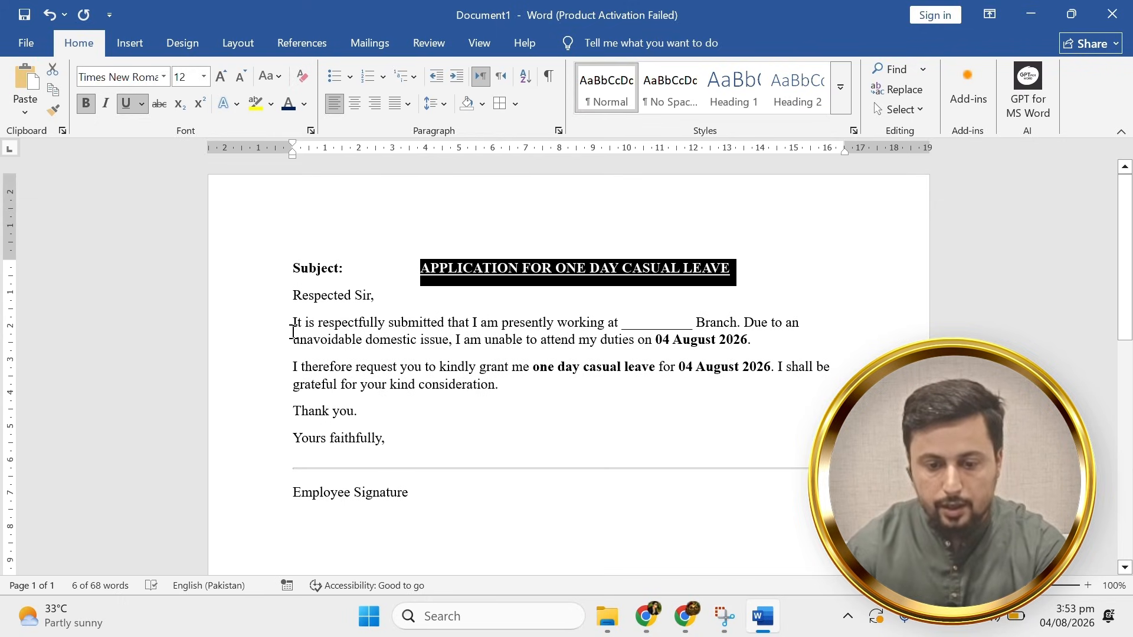
pyautogui.click(300, 330)
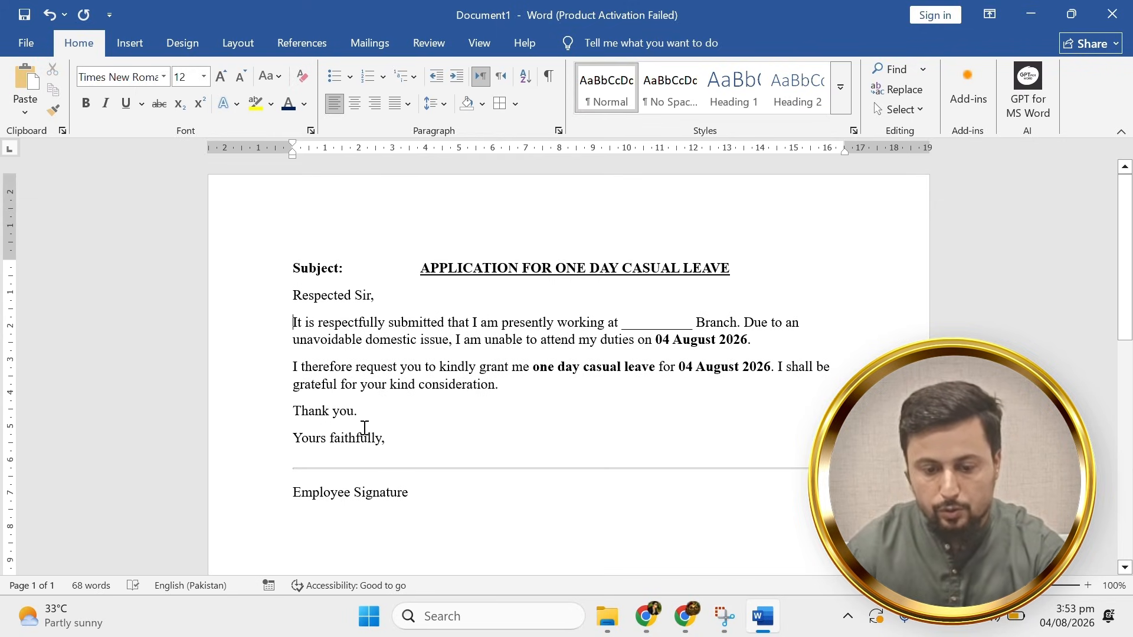
# Indent both body paragraphs' first lines from the ruler and pull the subject heading one stop left.
pyautogui.moveTo(511, 386); pyautogui.dragTo(293, 323)
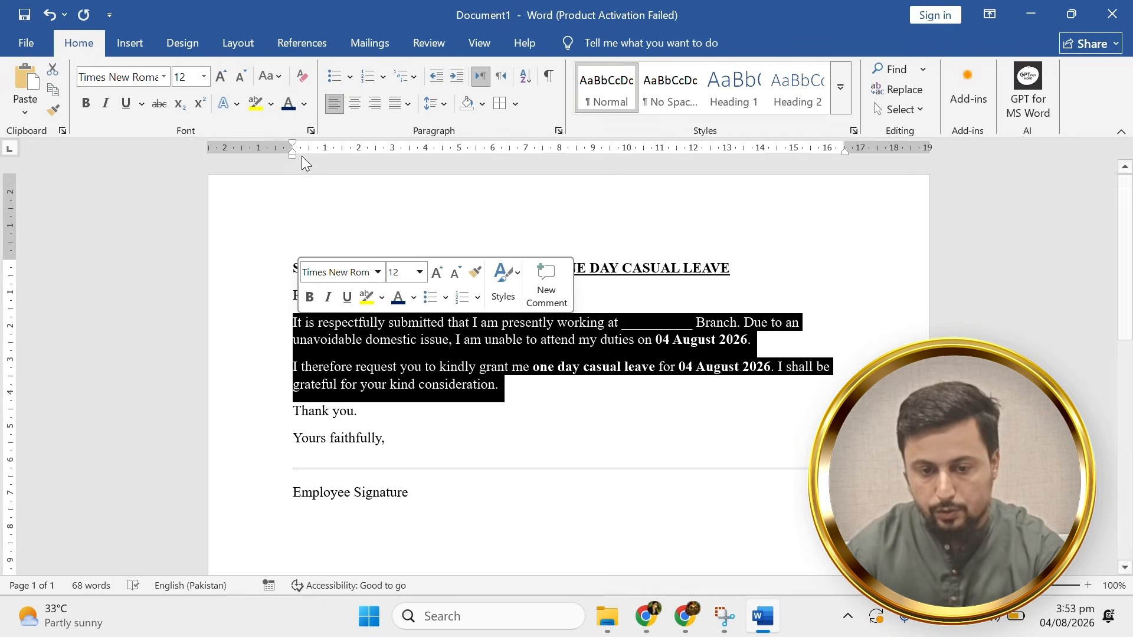
pyautogui.moveTo(293, 145); pyautogui.dragTo(392, 157)
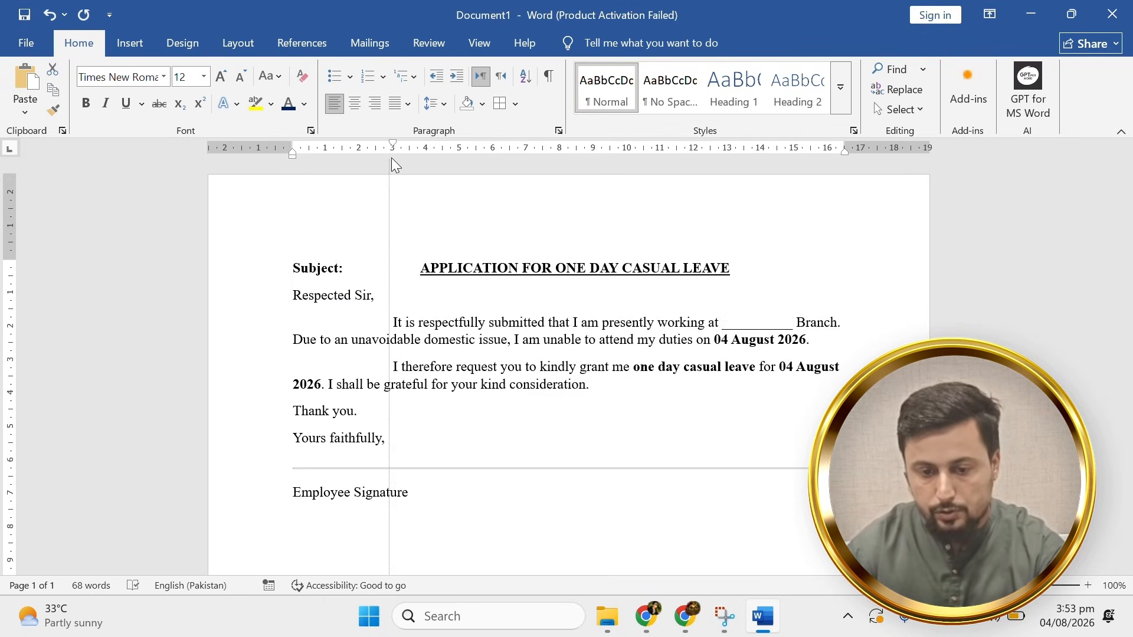
pyautogui.click(413, 274)
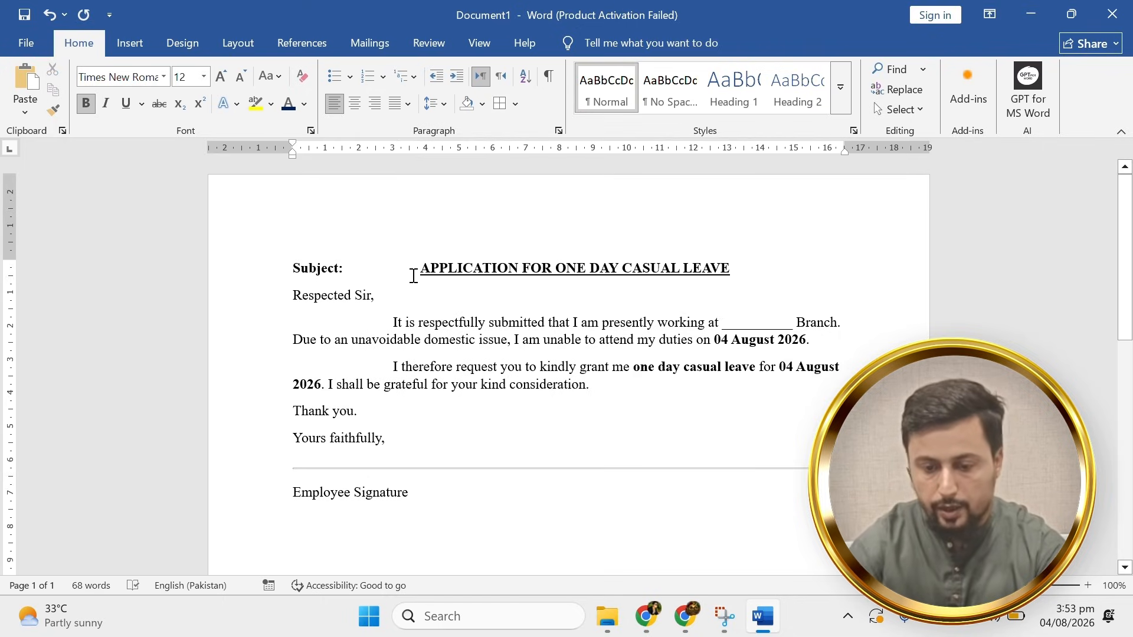
pyautogui.press('BackSpace')
# Give both body paragraphs a matching two-tab first-line indent.
pyautogui.moveTo(402, 318); pyautogui.dragTo(399, 339)
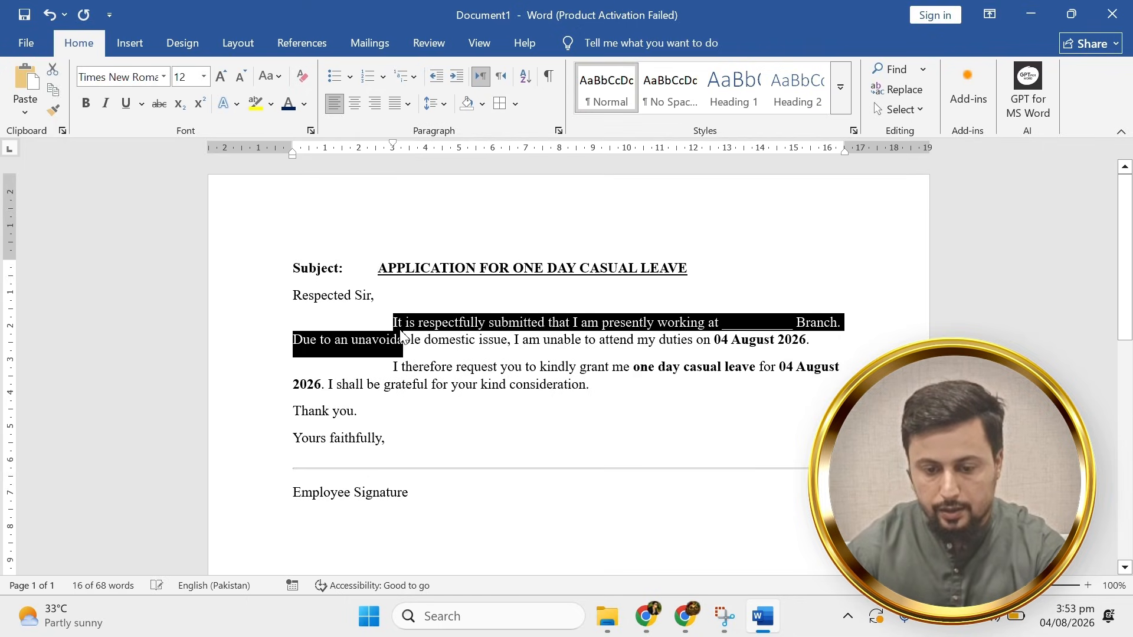
pyautogui.click(397, 325)
pyautogui.press('BackSpace')
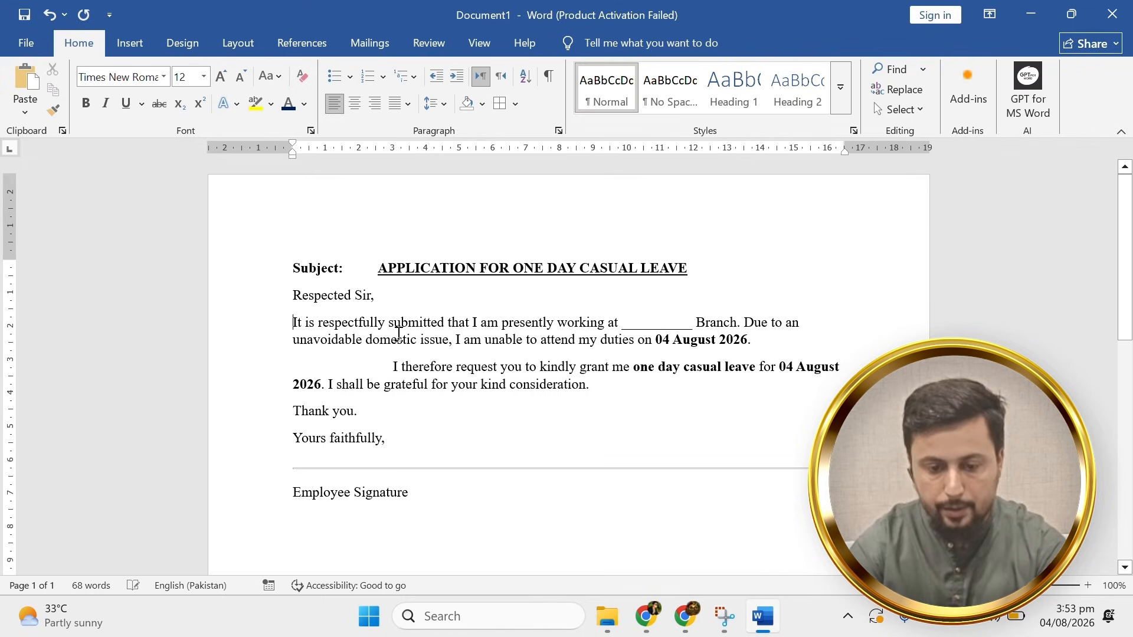
pyautogui.press('Tab')
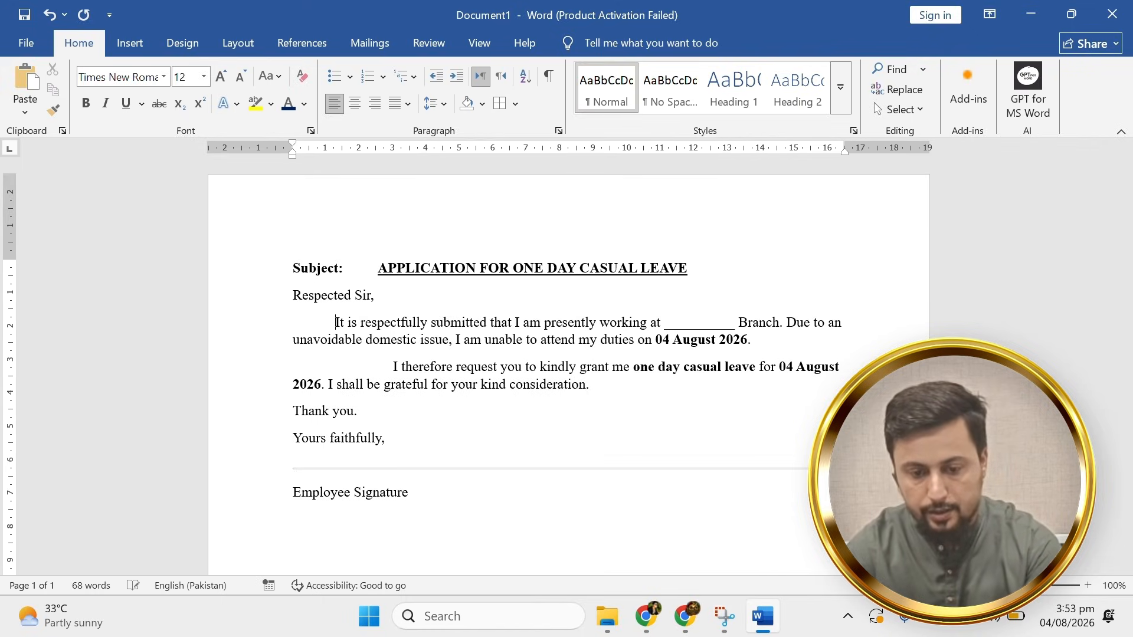
pyautogui.press('Tab')
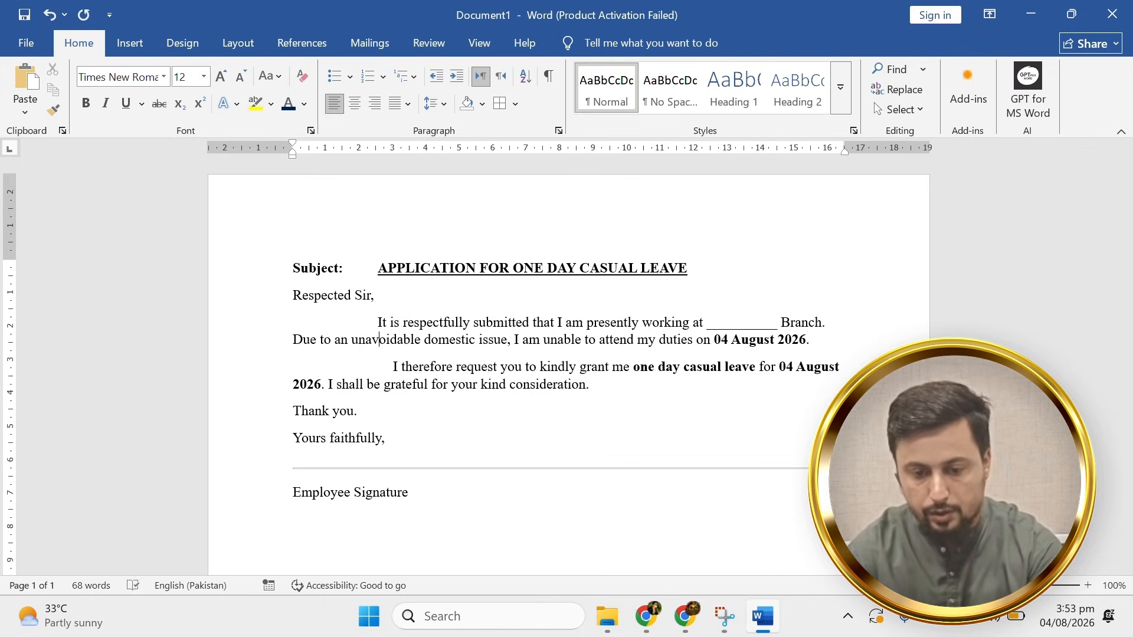
pyautogui.press('BackSpace')
pyautogui.press('Tab')
pyautogui.press('Tab')
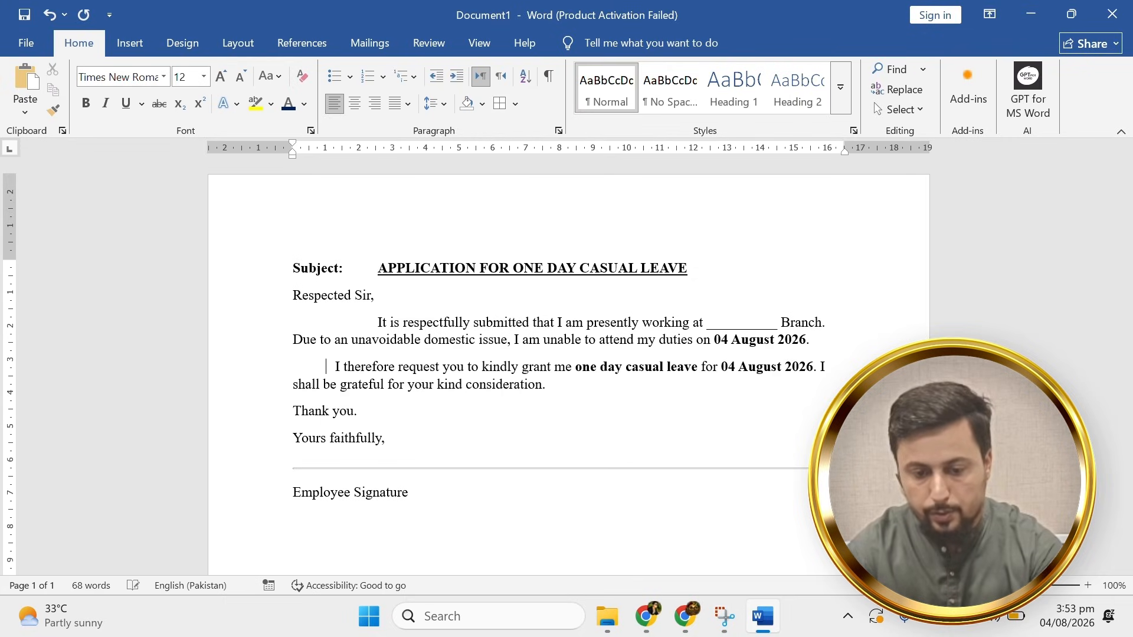
pyautogui.press('Tab')
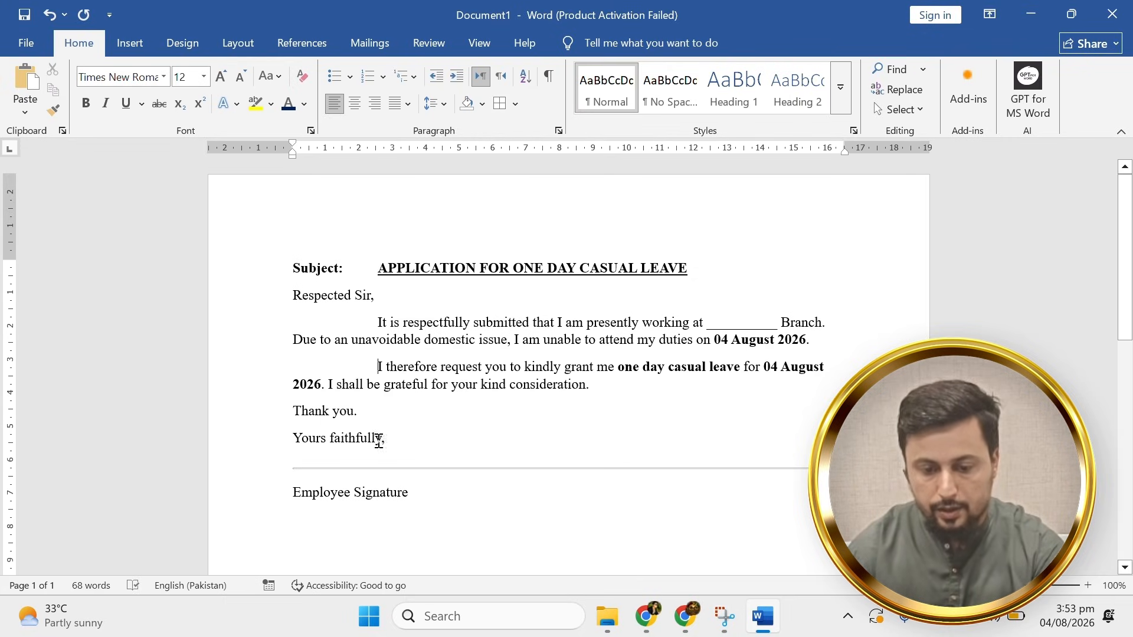
# Delete the horizontal line above Employee Signature.
pyautogui.click(412, 469)
pyautogui.press('Delete')
pyautogui.moveTo(423, 503); pyautogui.dragTo(289, 487)
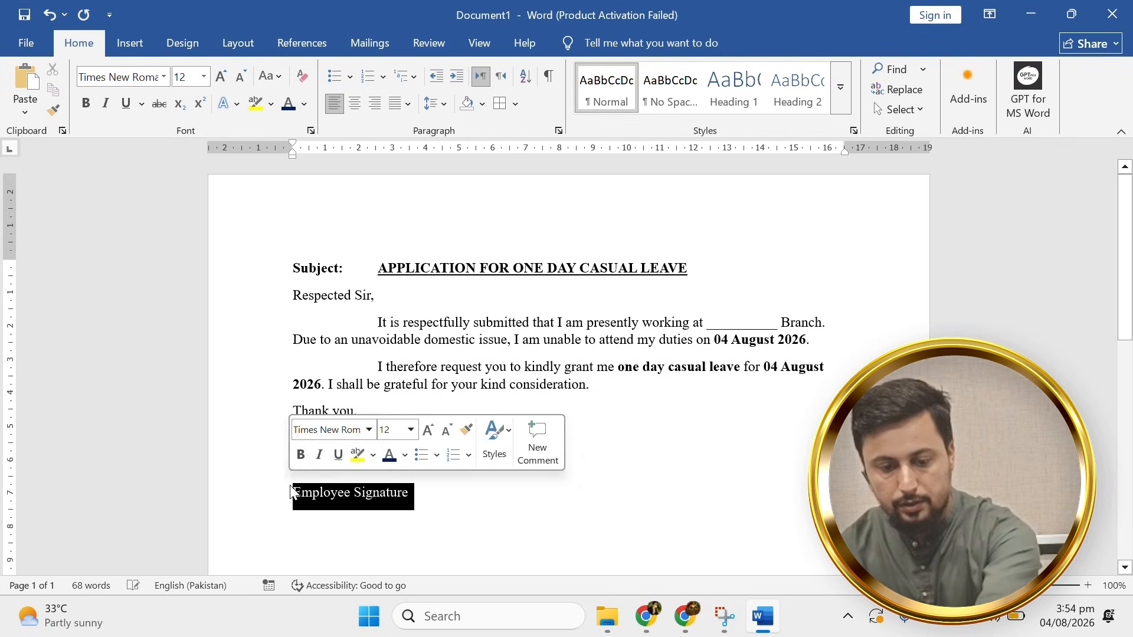
pyautogui.click(285, 498)
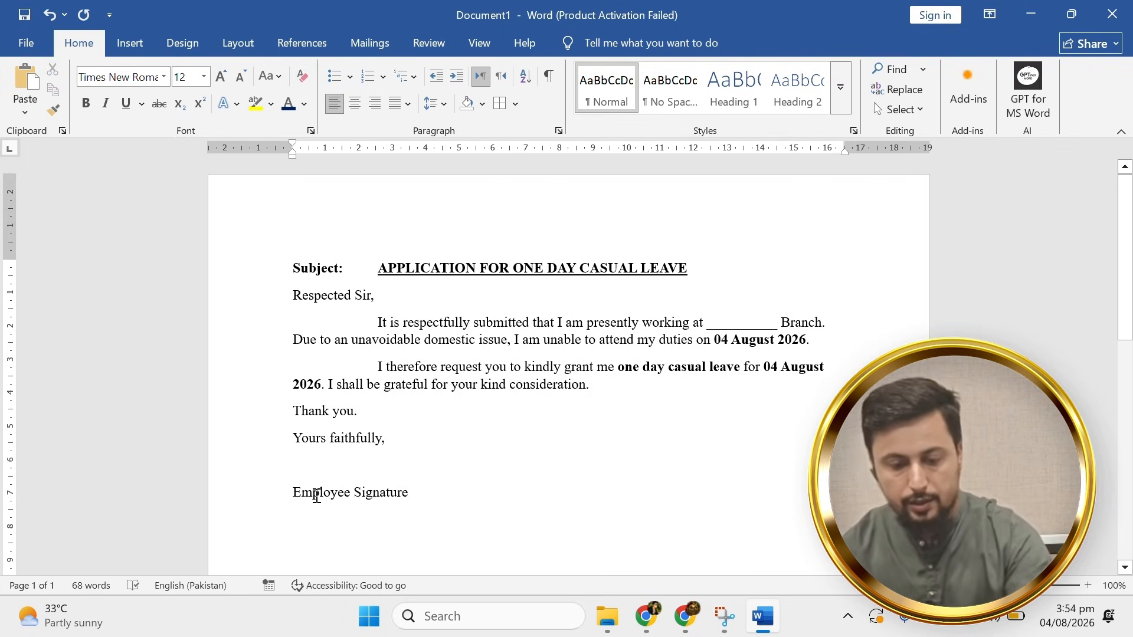
# Centre Yours faithfully through Employee Signature and indent them further right.
pyautogui.moveTo(459, 505); pyautogui.dragTo(294, 436)
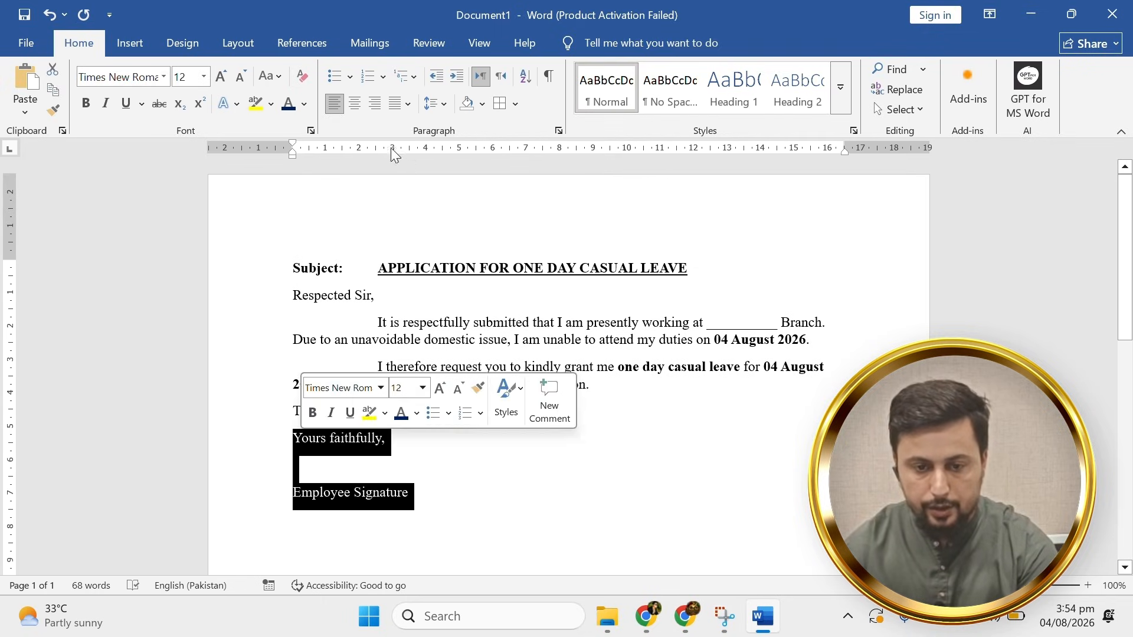
pyautogui.click(355, 104)
pyautogui.click(456, 78)
pyautogui.click(455, 78)
pyautogui.click(456, 78)
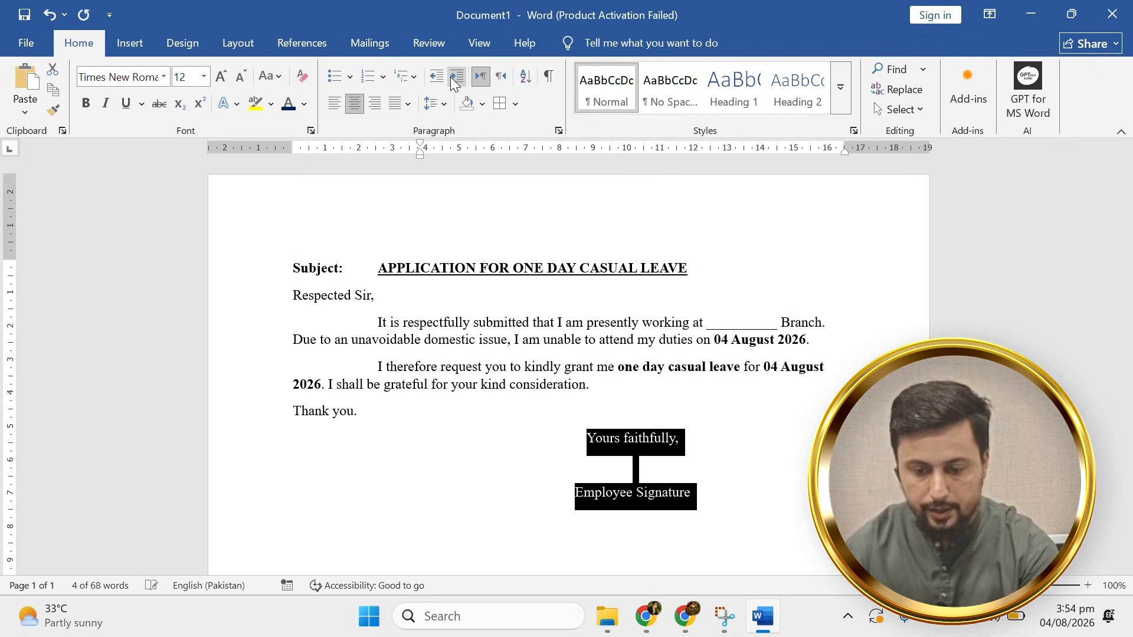
pyautogui.click(455, 78)
pyautogui.click(419, 412)
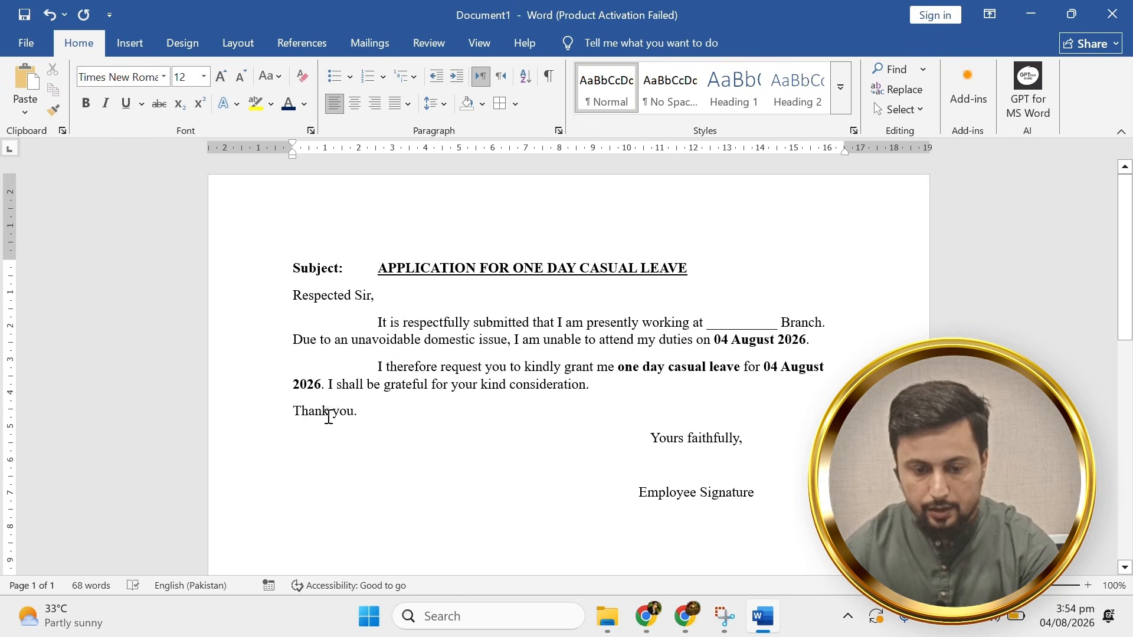
# Centre and indent the Thank you. line rightward, and add space above Employee Signature.
pyautogui.click(354, 105)
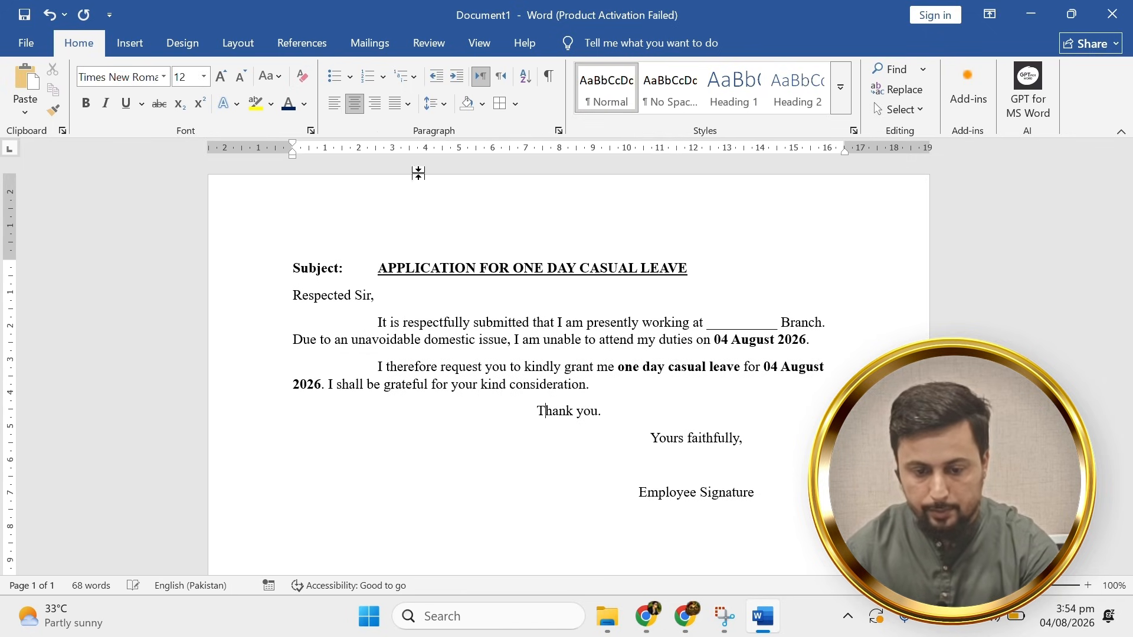
pyautogui.click(460, 82)
pyautogui.click(459, 81)
pyautogui.click(460, 82)
pyautogui.click(459, 82)
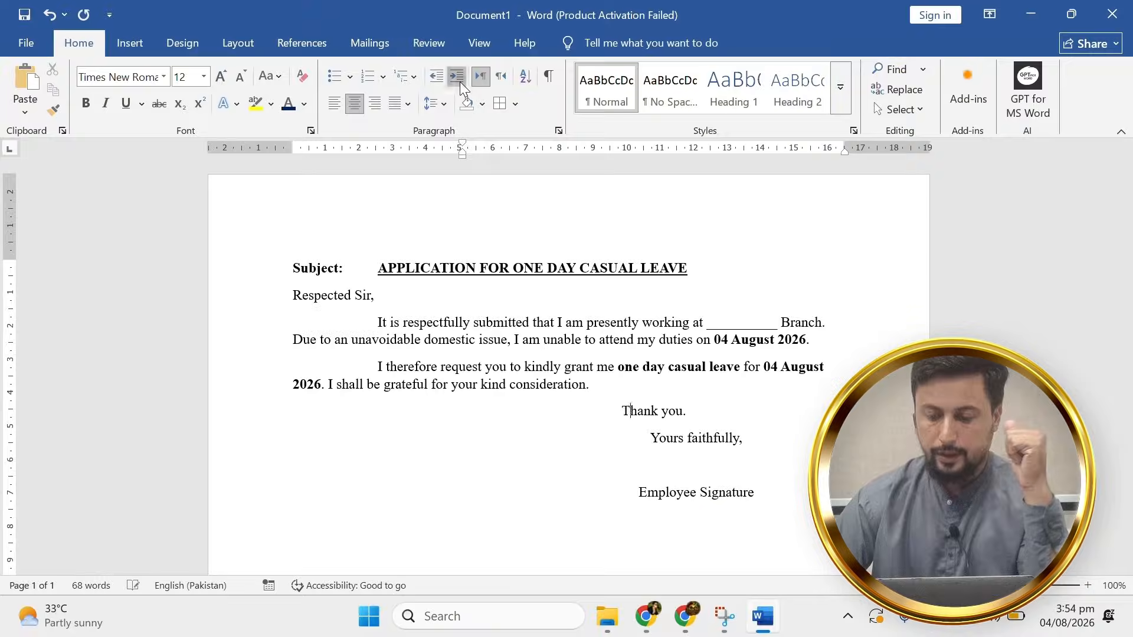
pyautogui.click(459, 82)
pyautogui.click(459, 81)
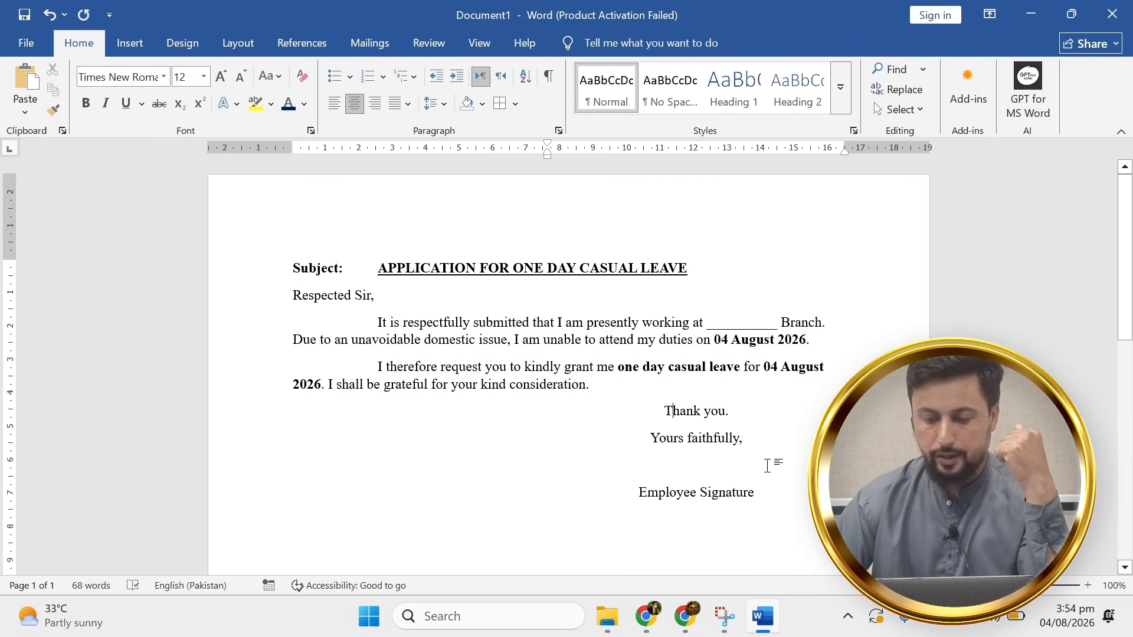
pyautogui.click(667, 475)
pyautogui.press('Return')
pyautogui.press('Return')
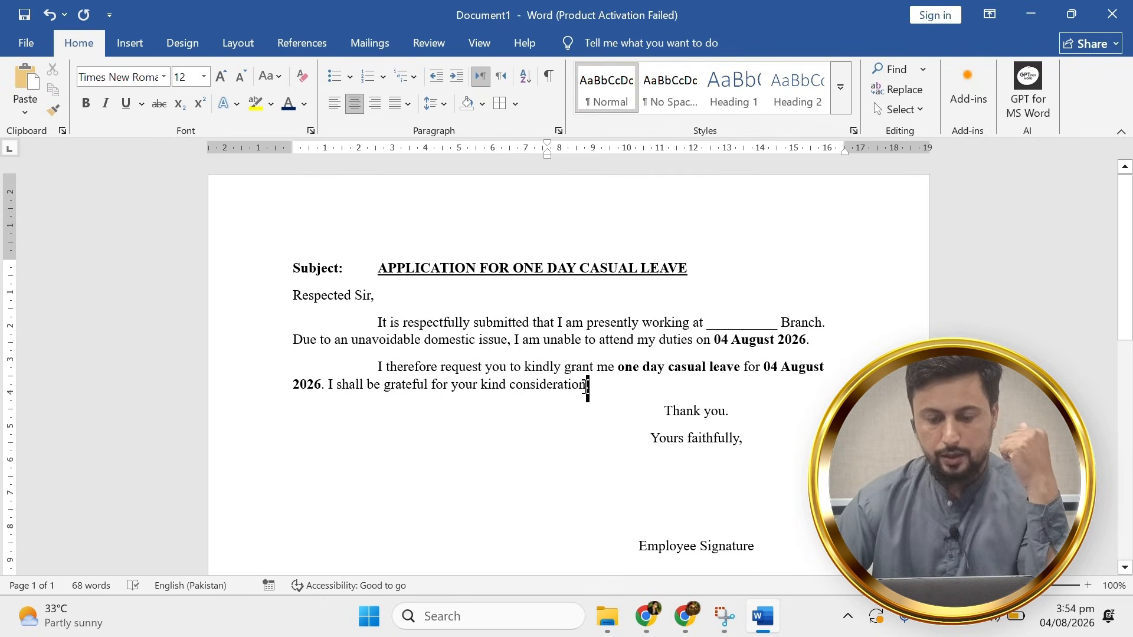
# Give the body 1.5 line spacing and add a blank line between its two paragraphs.
pyautogui.moveTo(589, 386); pyautogui.dragTo(294, 267)
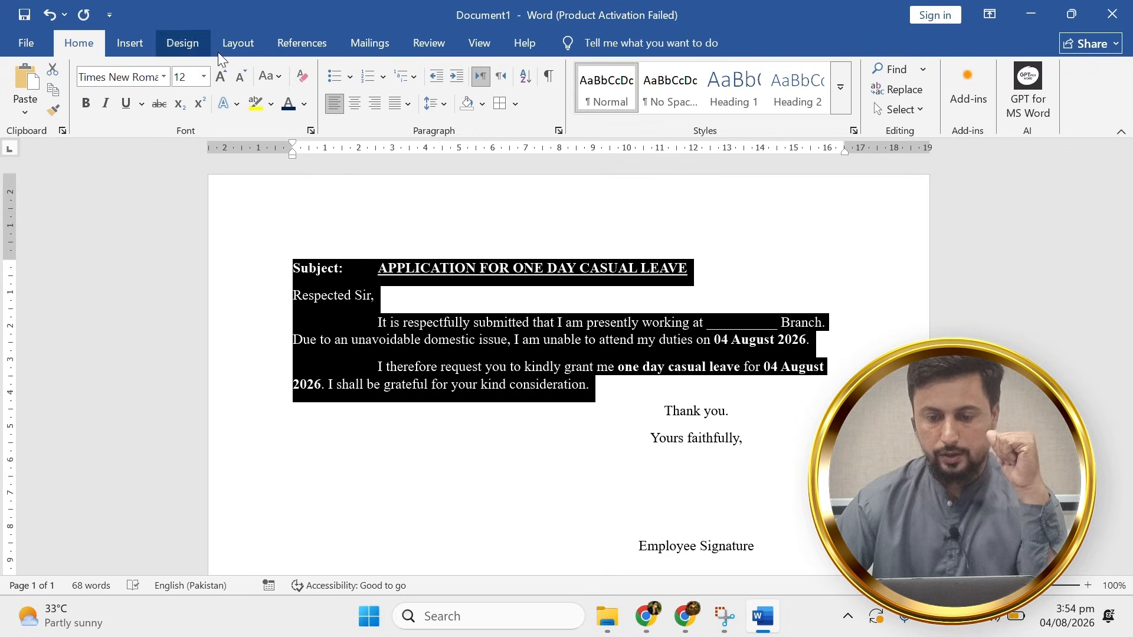
pyautogui.click(438, 105)
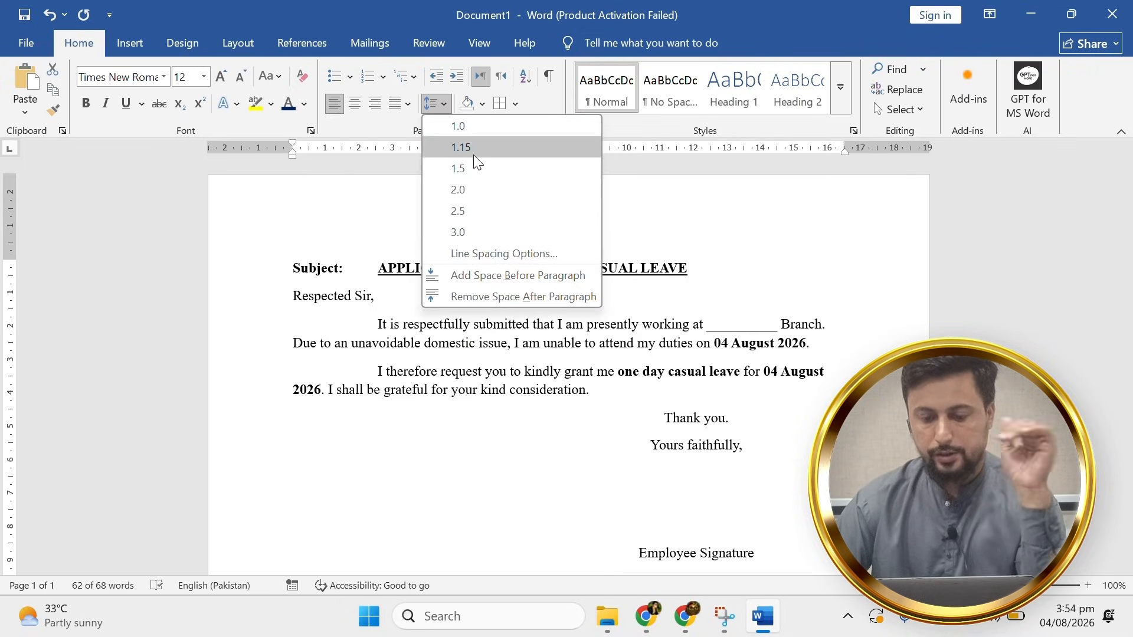
pyautogui.click(471, 167)
pyautogui.click(825, 365)
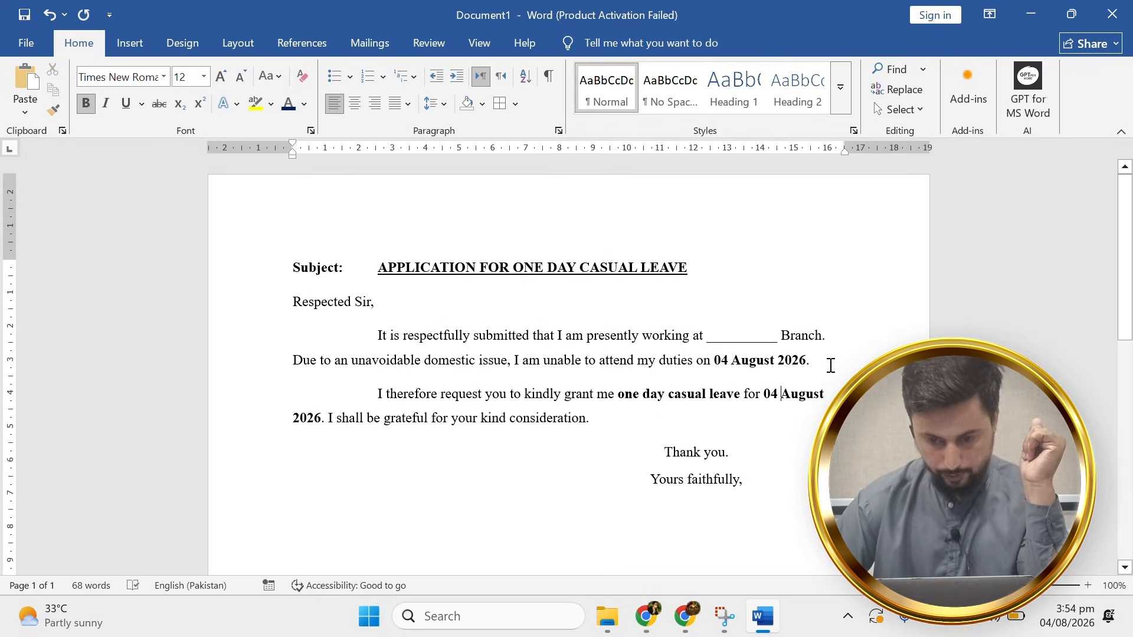
pyautogui.press('Return')
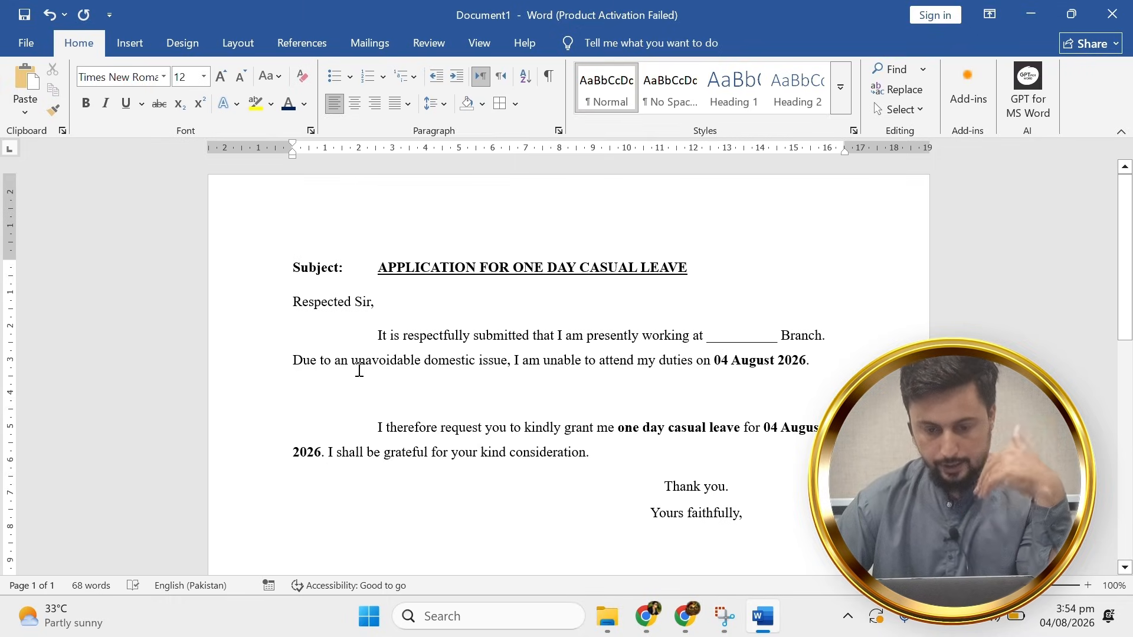
# Start the address block with 'To,' above Subject: and remove the extra empty line.
pyautogui.click(289, 256)
pyautogui.press('Return')
pyautogui.press('Return')
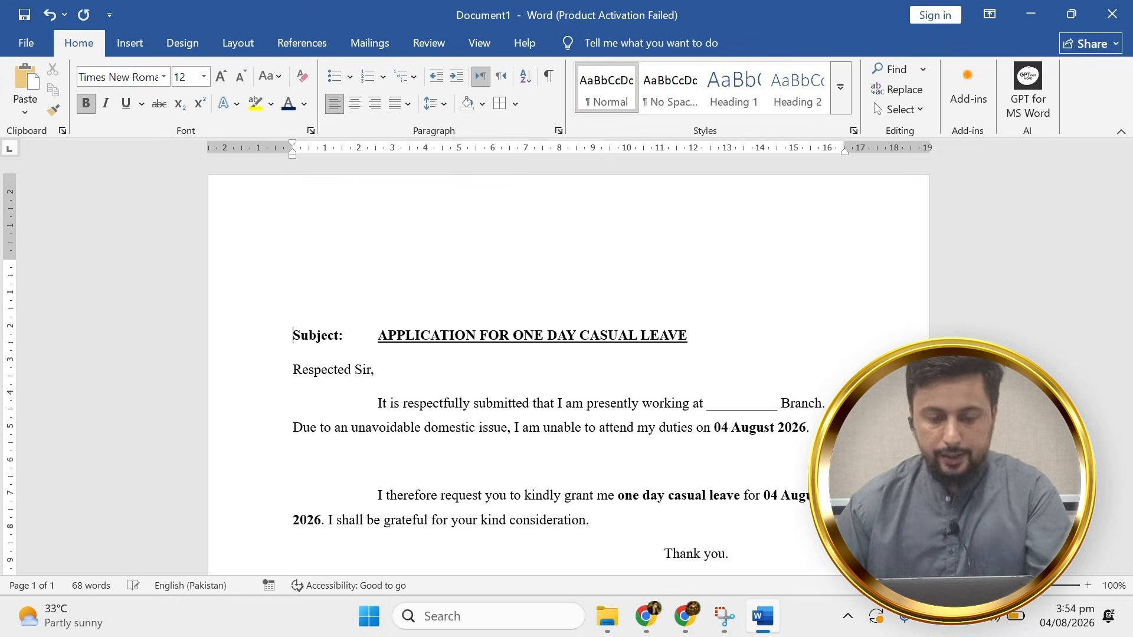
pyautogui.write('To,')
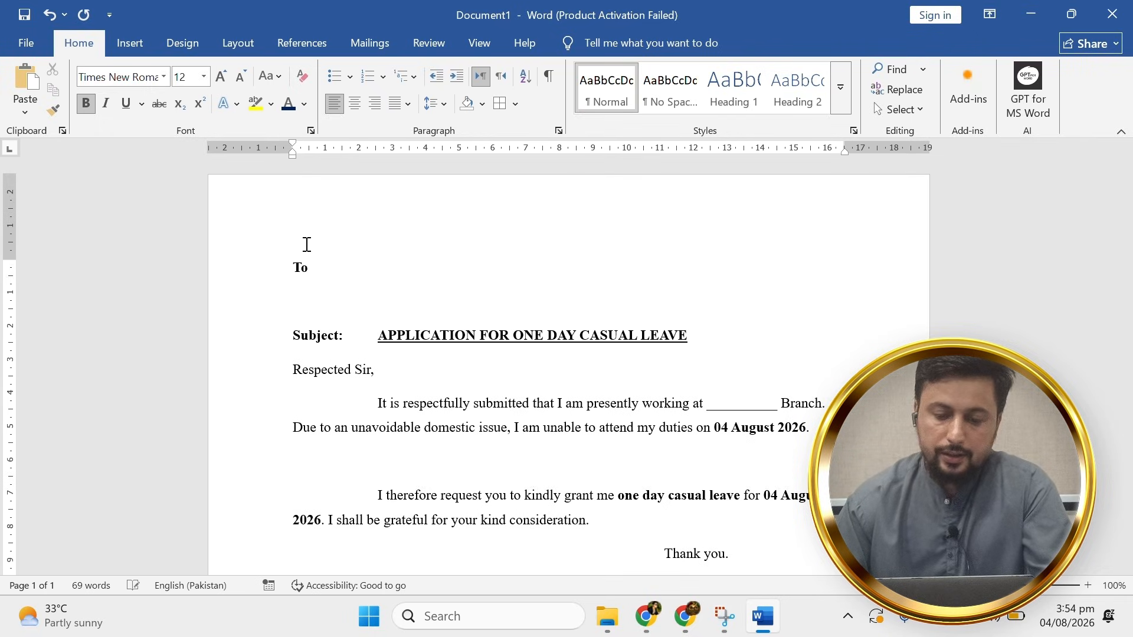
pyautogui.press('Return')
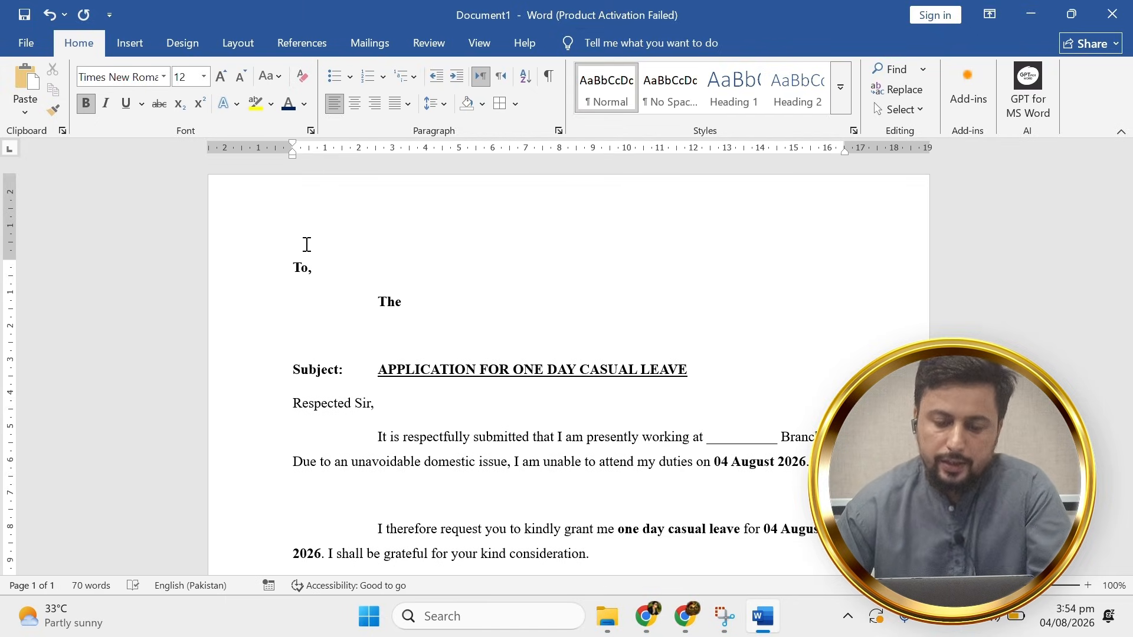
pyautogui.press('BackSpace')
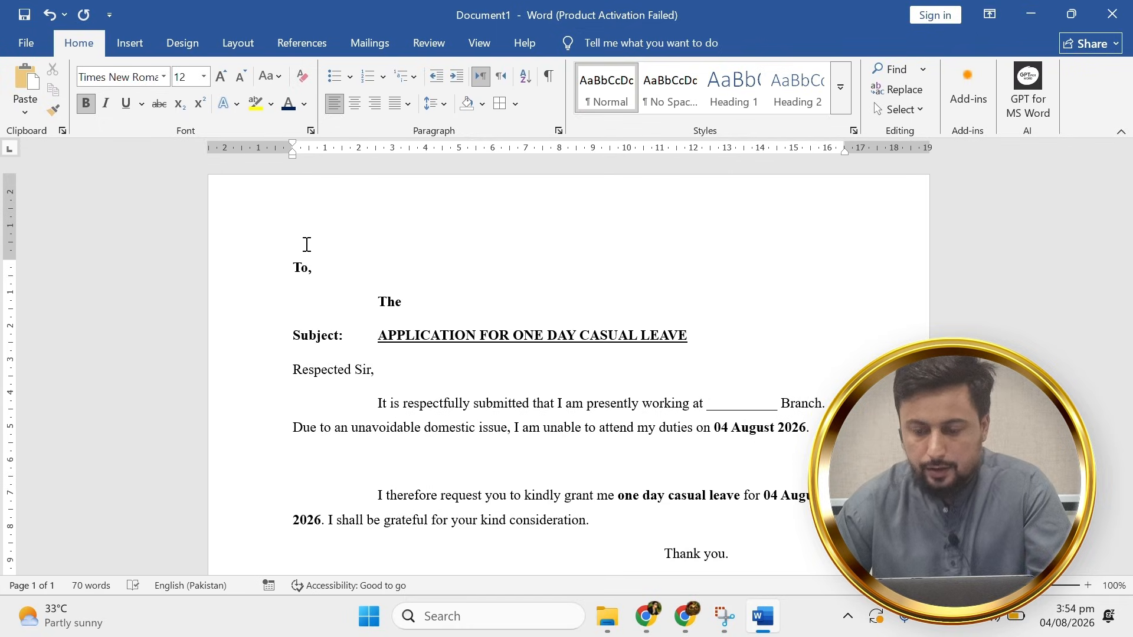
pyautogui.scroll(-5, 607, 468)
pyautogui.click(684, 415)
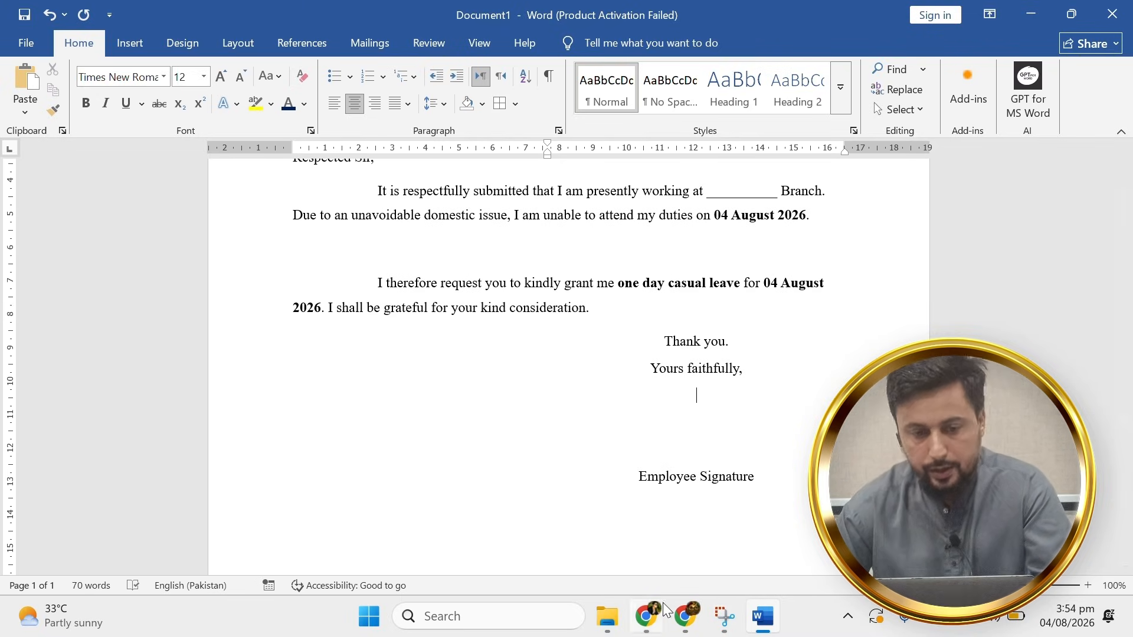
# Find and open the remove.bg website in a new Chrome tab, then go back to the Word letter.
pyautogui.click(647, 614)
pyautogui.hotkey('ctrl', 't')
pyautogui.write('remove')
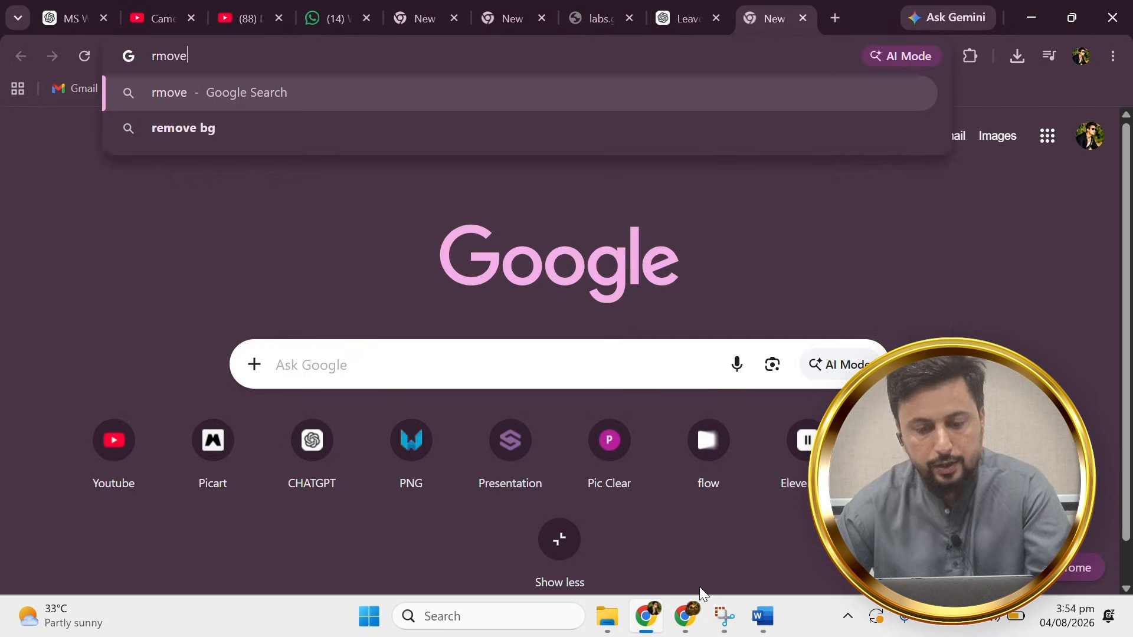
pyautogui.press('Down')
pyautogui.press('Return')
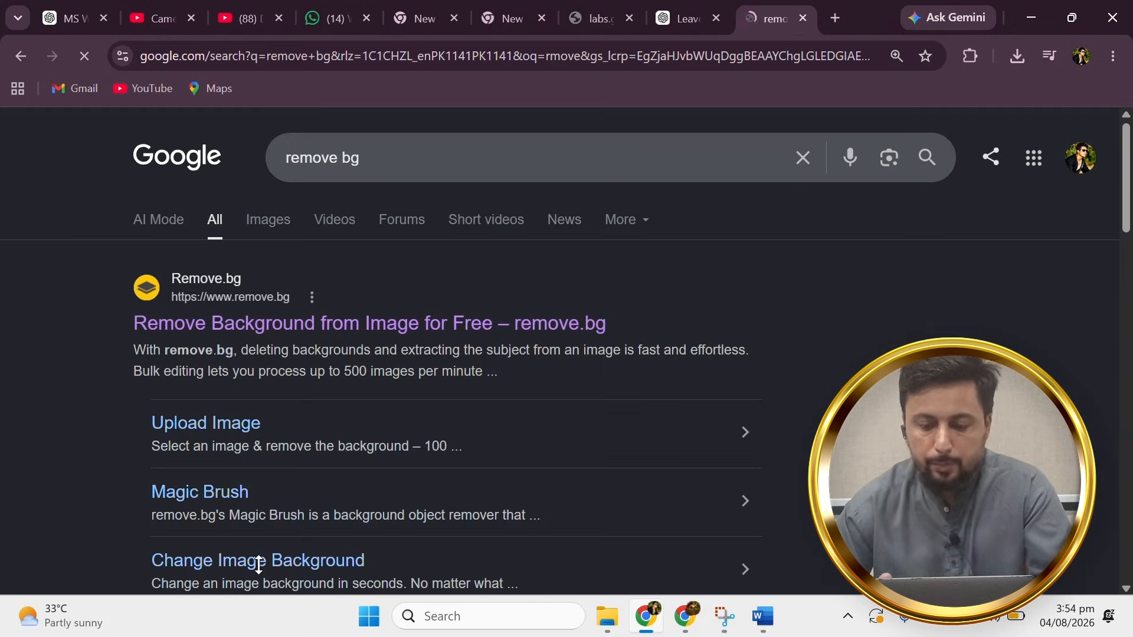
pyautogui.click(309, 324)
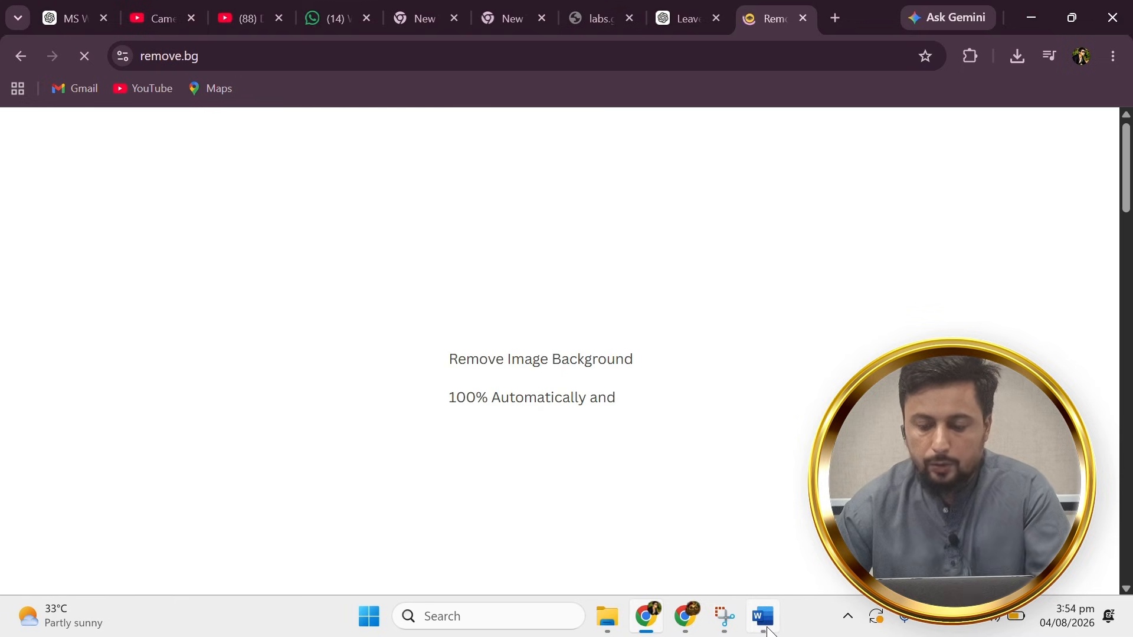
pyautogui.click(763, 616)
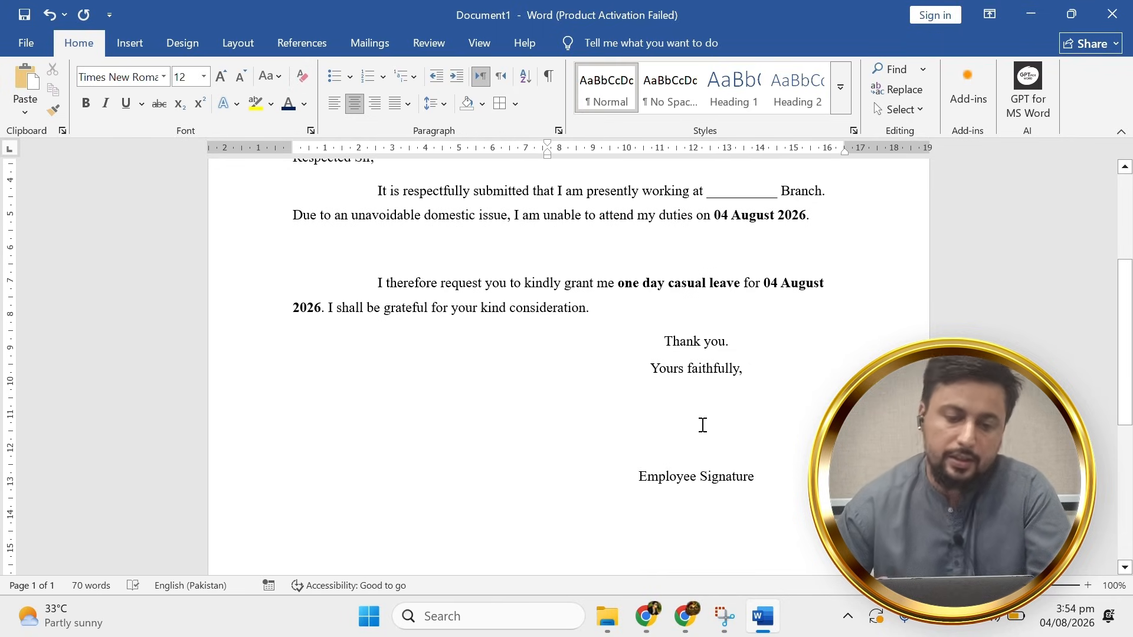
# Insert the signature PNG from the personal documents folder on DATA (D:) below 'Yours faithfully,'.
pyautogui.click(143, 35)
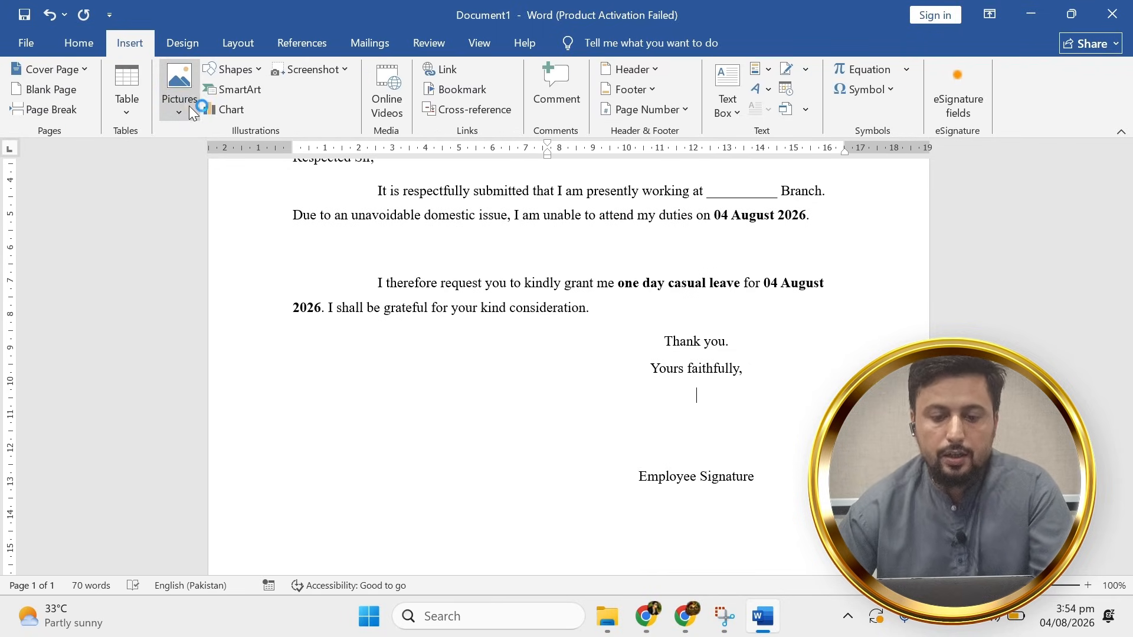
pyautogui.click(181, 98)
pyautogui.click(215, 157)
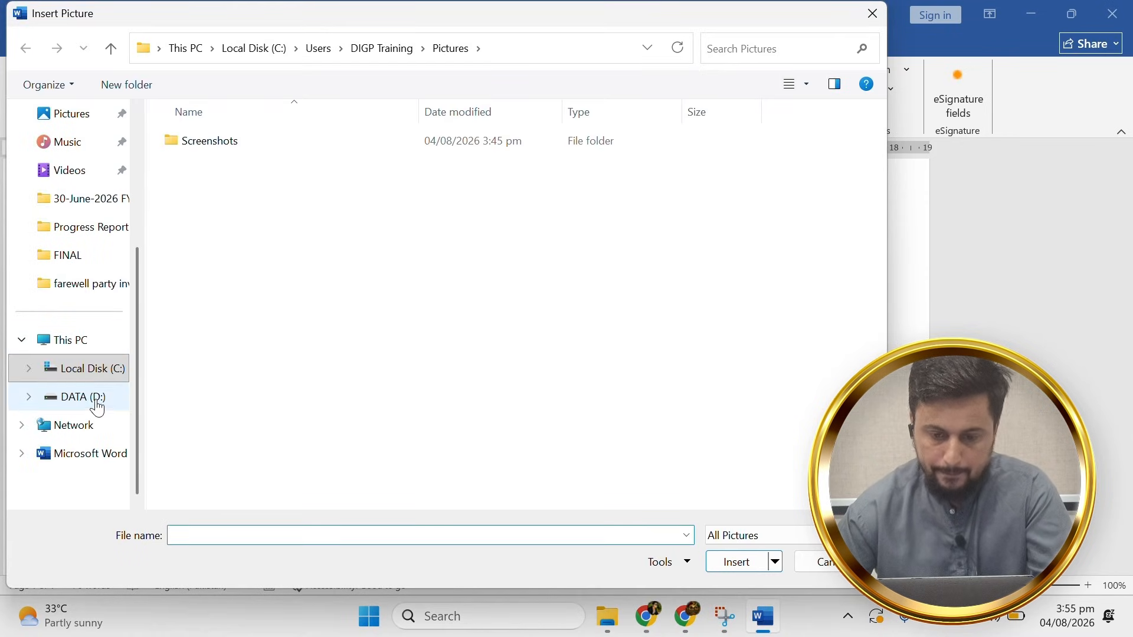
pyautogui.click(94, 400)
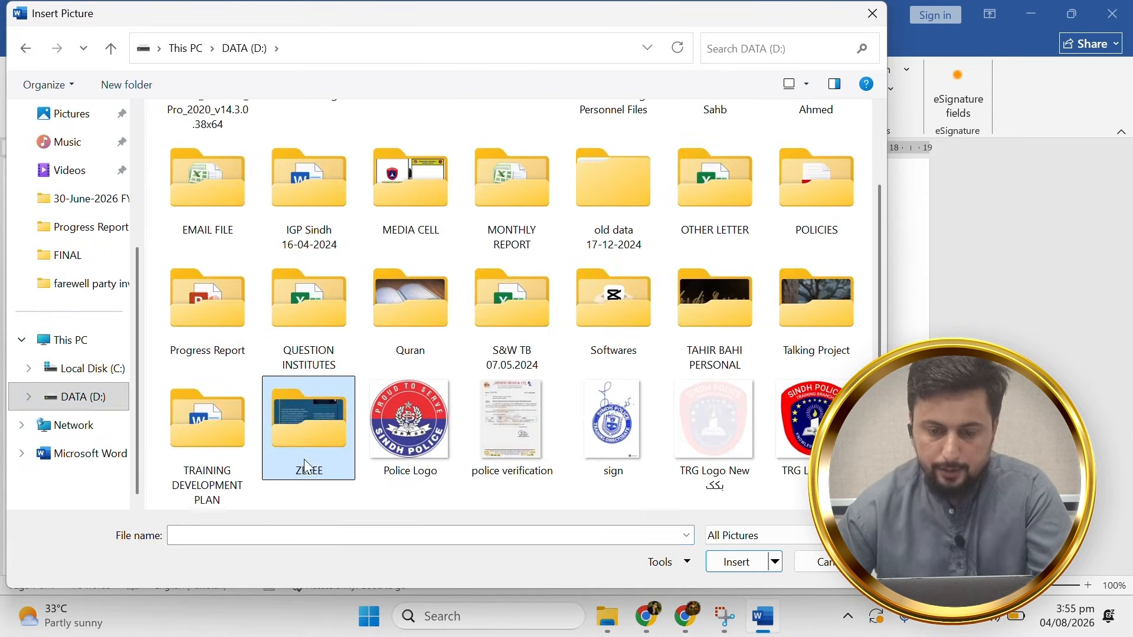
pyautogui.doubleClick(304, 459)
pyautogui.doubleClick(542, 197)
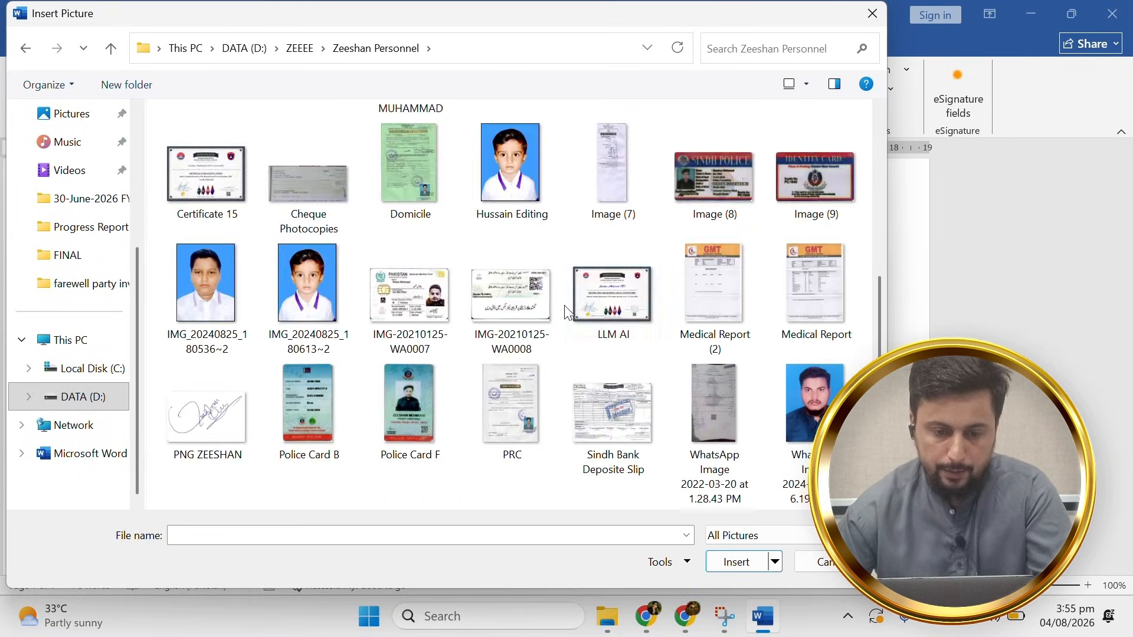
pyautogui.scroll(-5, 514, 295)
pyautogui.doubleClick(191, 122)
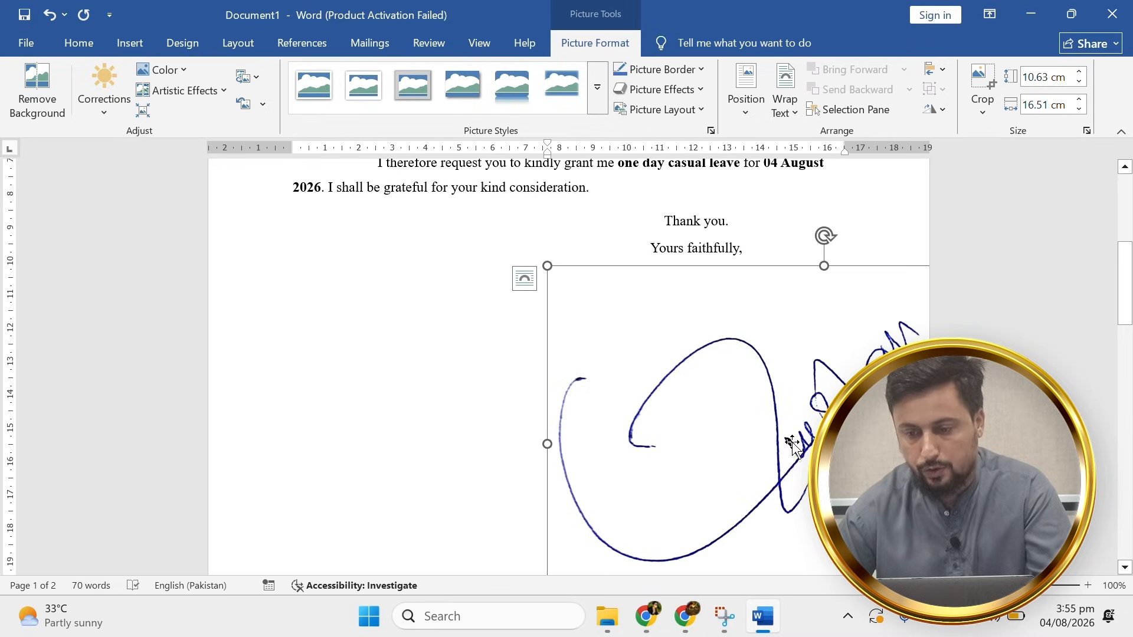
# Float the signature in front of the text and roughly shrink it to 13.36 × 8.6 cm.
pyautogui.click(785, 105)
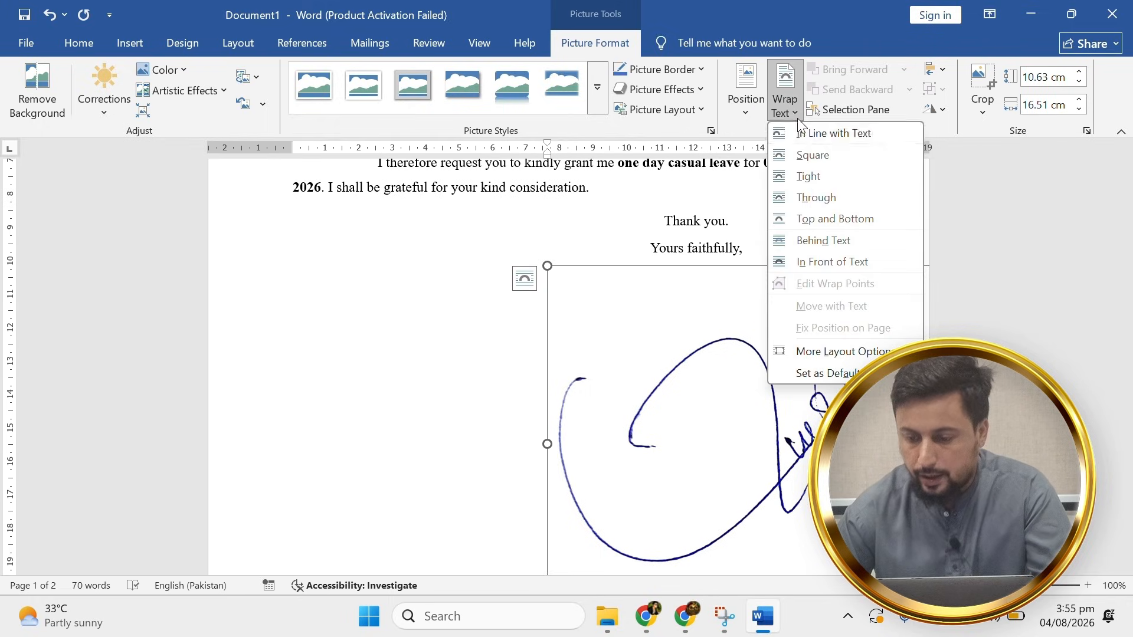
pyautogui.click(834, 268)
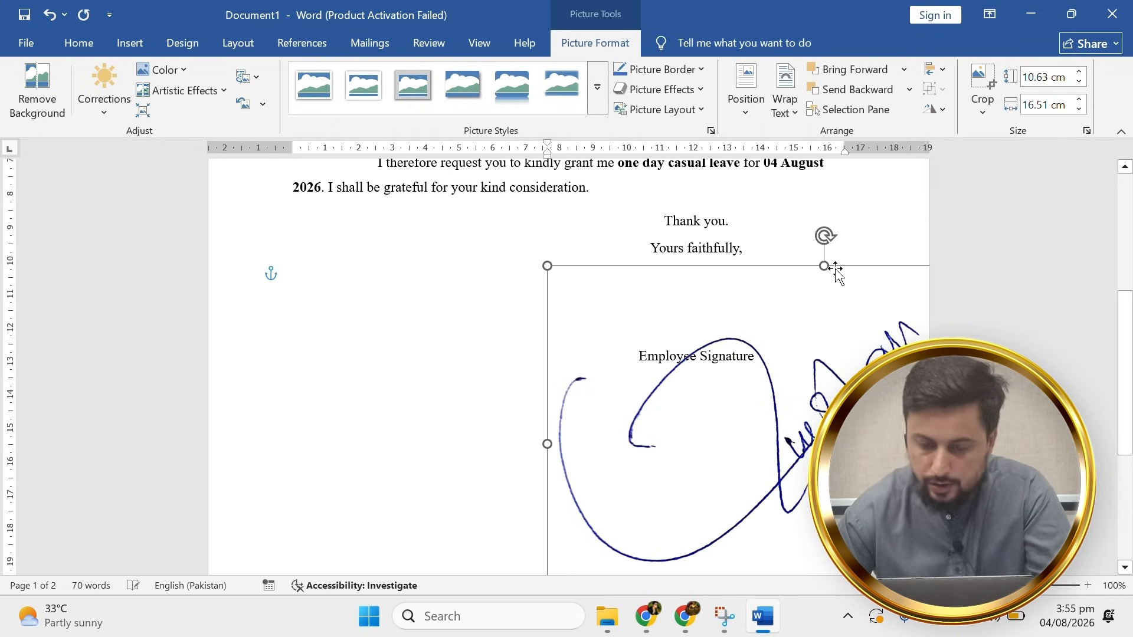
pyautogui.moveTo(829, 263); pyautogui.dragTo(342, 268)
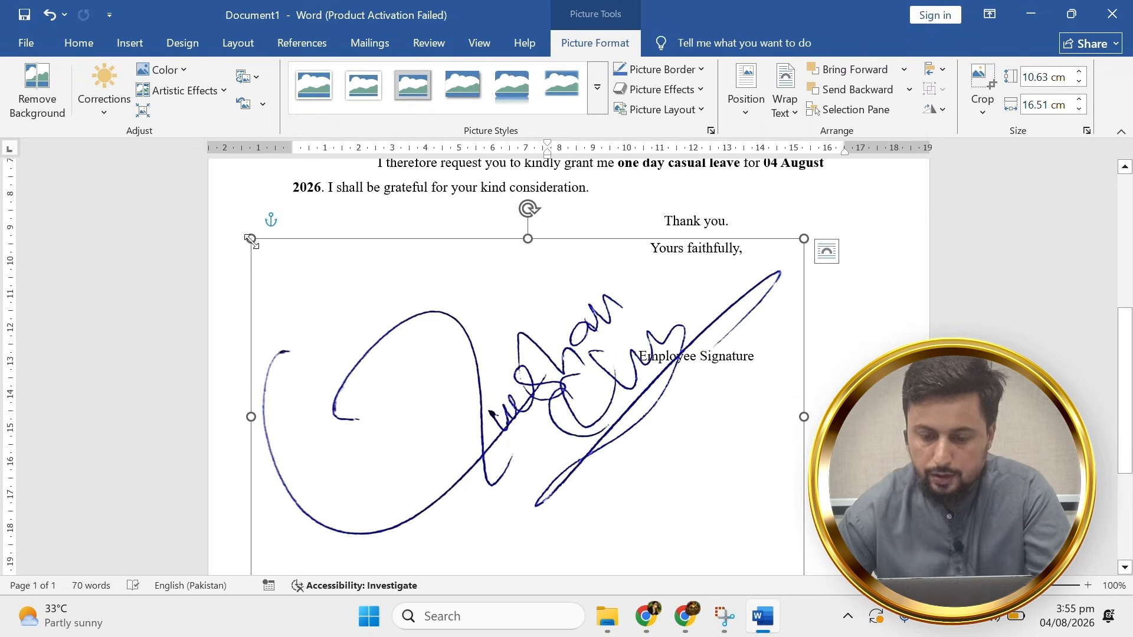
pyautogui.moveTo(250, 238); pyautogui.dragTo(424, 307)
pyautogui.moveTo(617, 386)
pyautogui.mouseDown()
pyautogui.moveTo(542, 246)
pyautogui.moveTo(482, 246)
pyautogui.mouseUp()
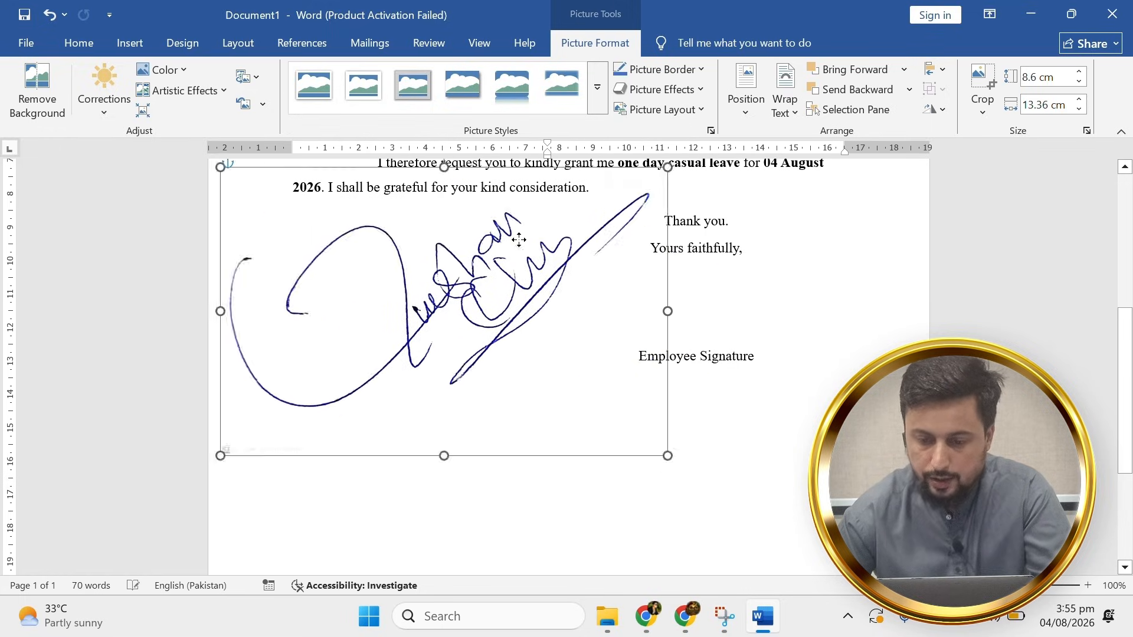
# Shrink the signature to 3.25 × 5.05 cm and set it just above Employee Signature.
pyautogui.moveTo(597, 307); pyautogui.dragTo(761, 370)
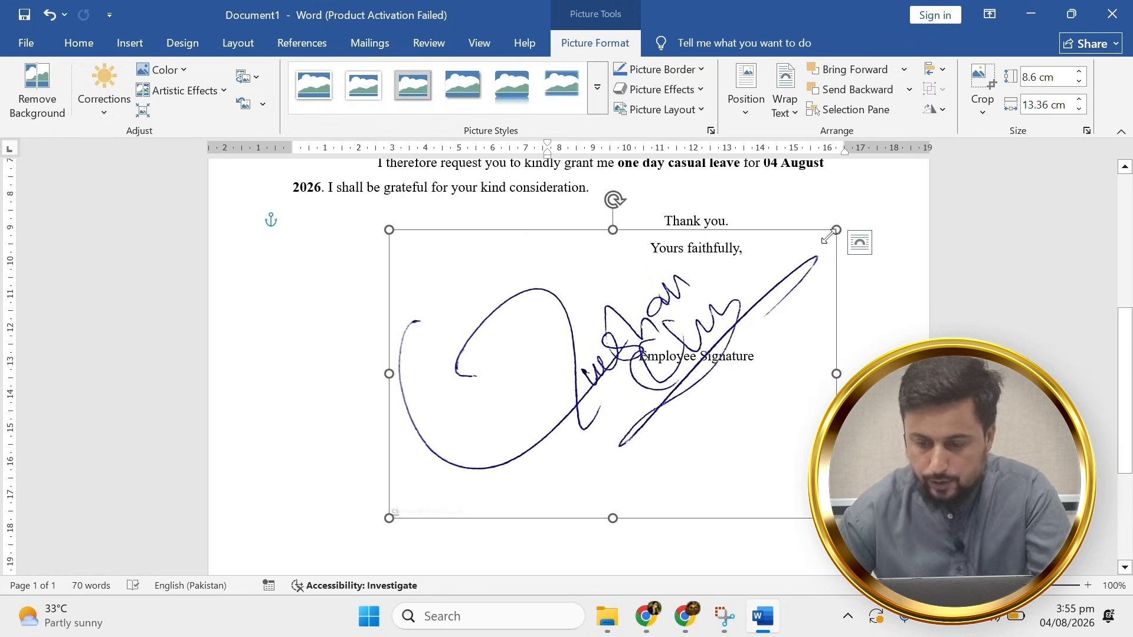
pyautogui.moveTo(830, 228)
pyautogui.mouseDown()
pyautogui.moveTo(652, 384)
pyautogui.moveTo(558, 409)
pyautogui.mouseUp()
pyautogui.moveTo(494, 463); pyautogui.dragTo(720, 316)
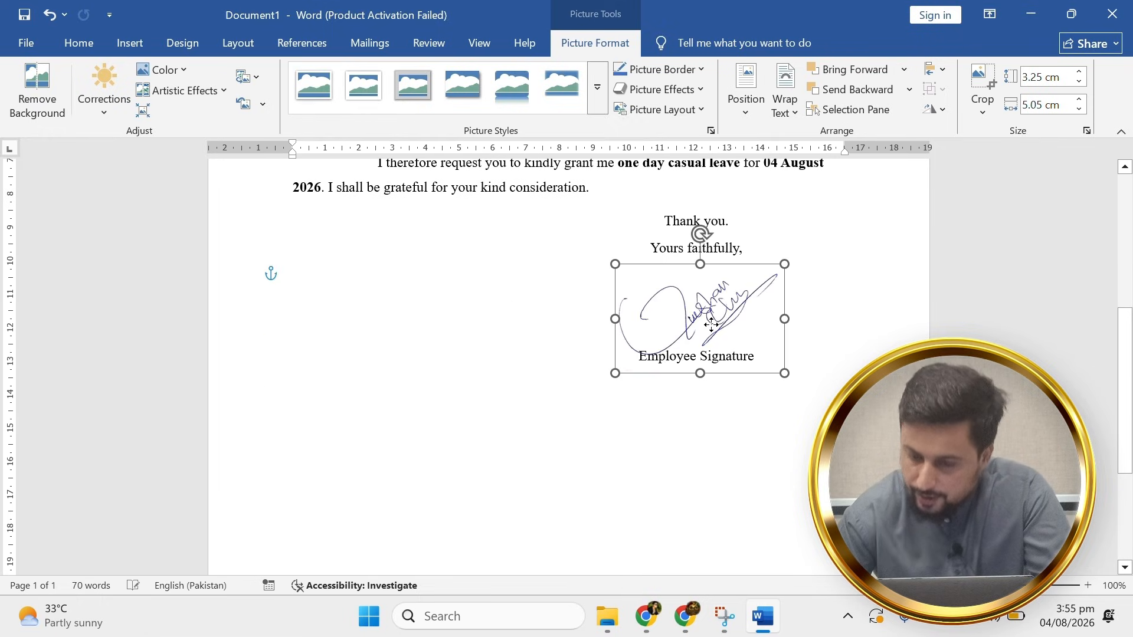
pyautogui.click(682, 447)
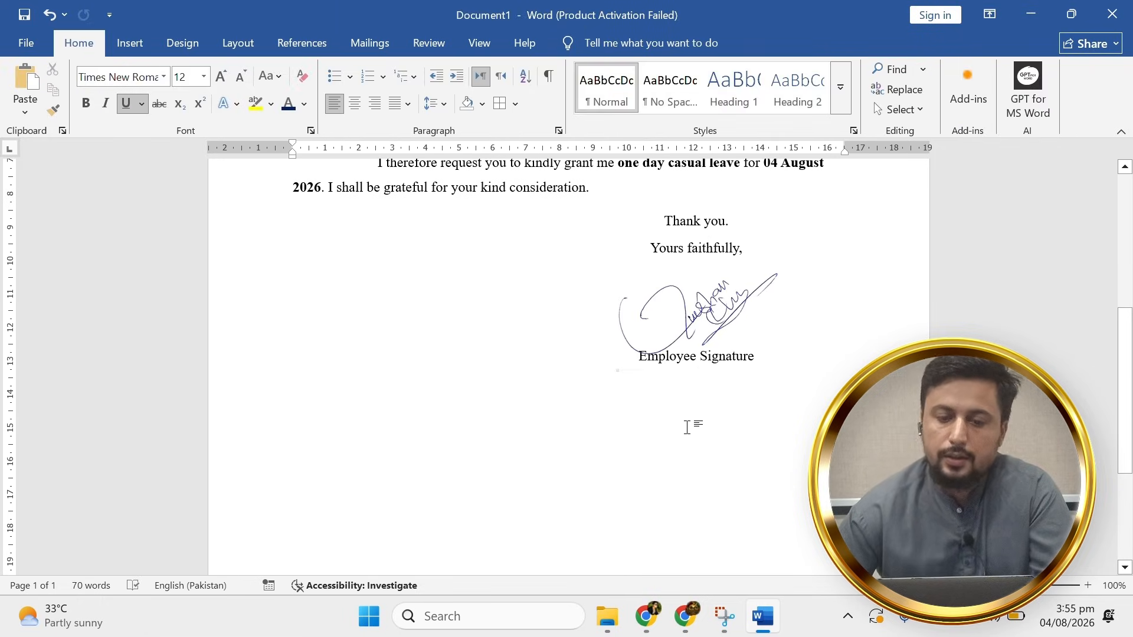
# Export the signed letter as To.pdf into Downloads, replacing the existing To.pdf.
pyautogui.scroll(6, 615, 314)
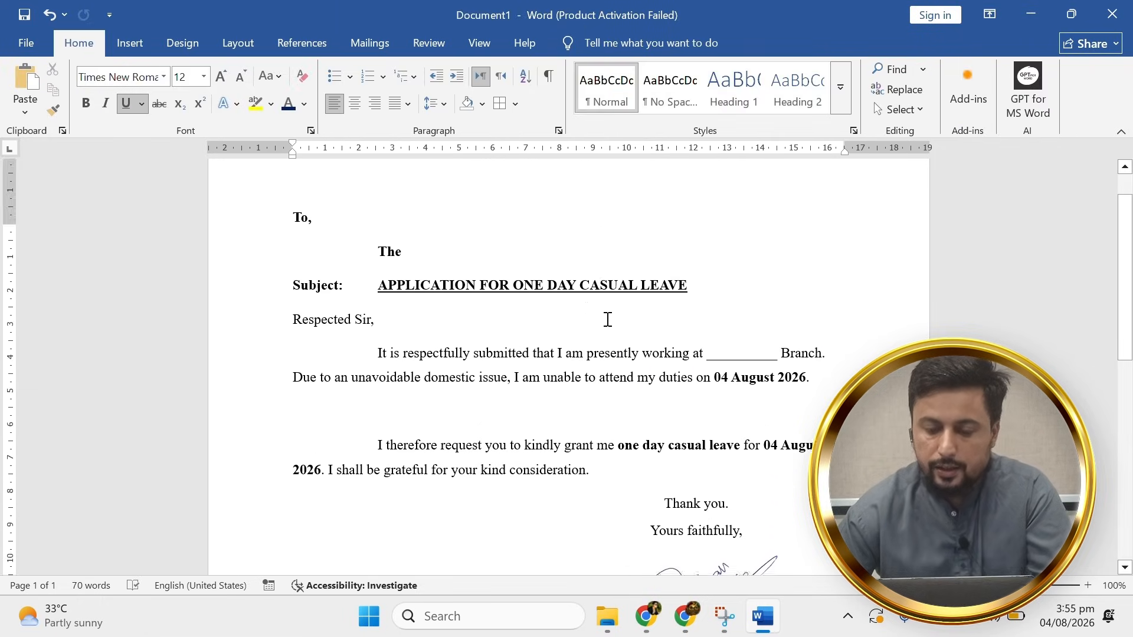
pyautogui.scroll(-3, 429, 319)
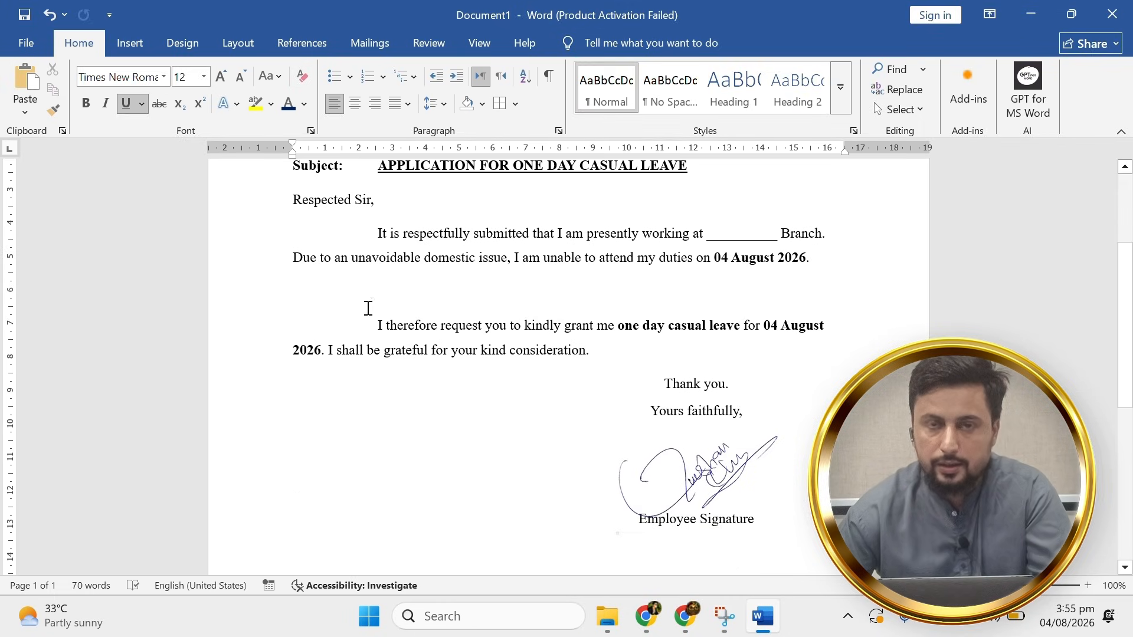
pyautogui.click(47, 52)
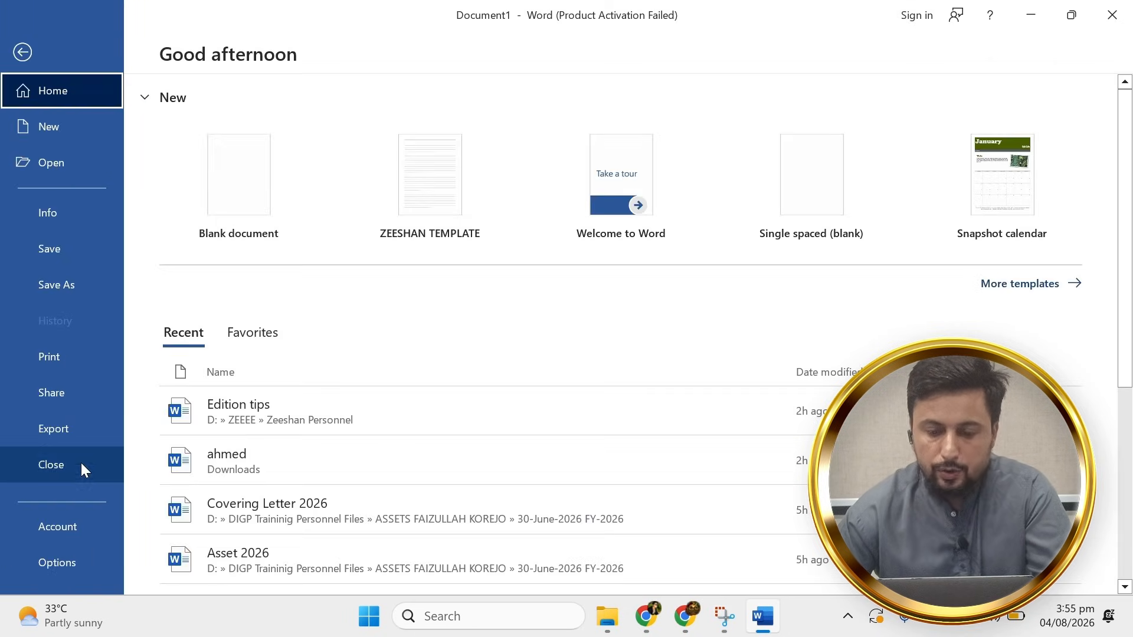
pyautogui.click(75, 442)
pyautogui.click(522, 263)
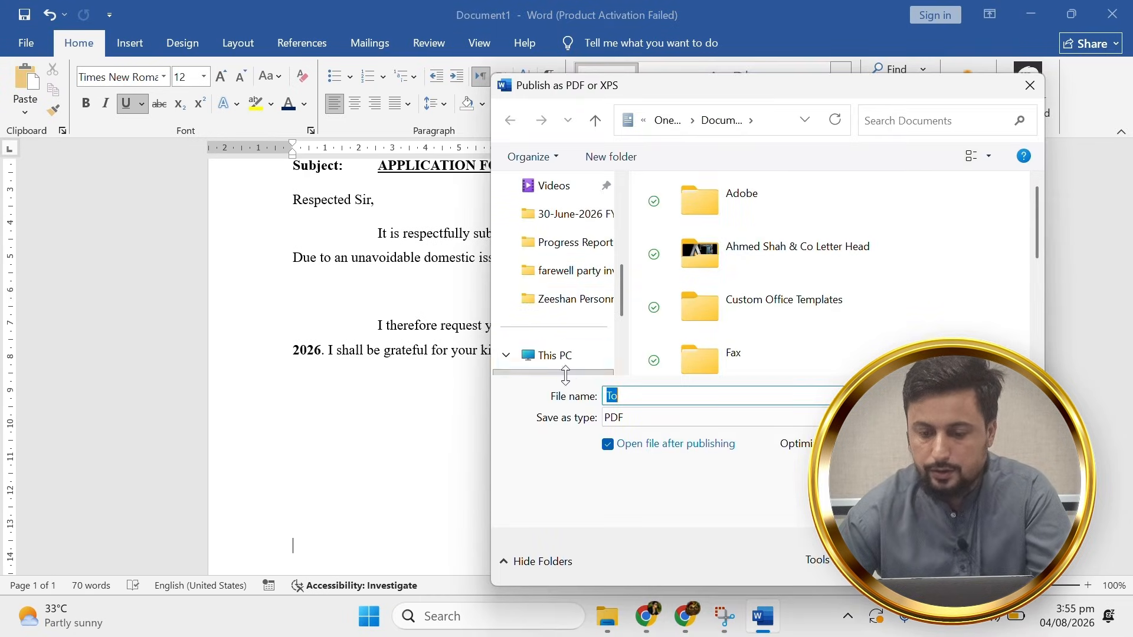
pyautogui.scroll(3, 550, 245)
pyautogui.click(531, 334)
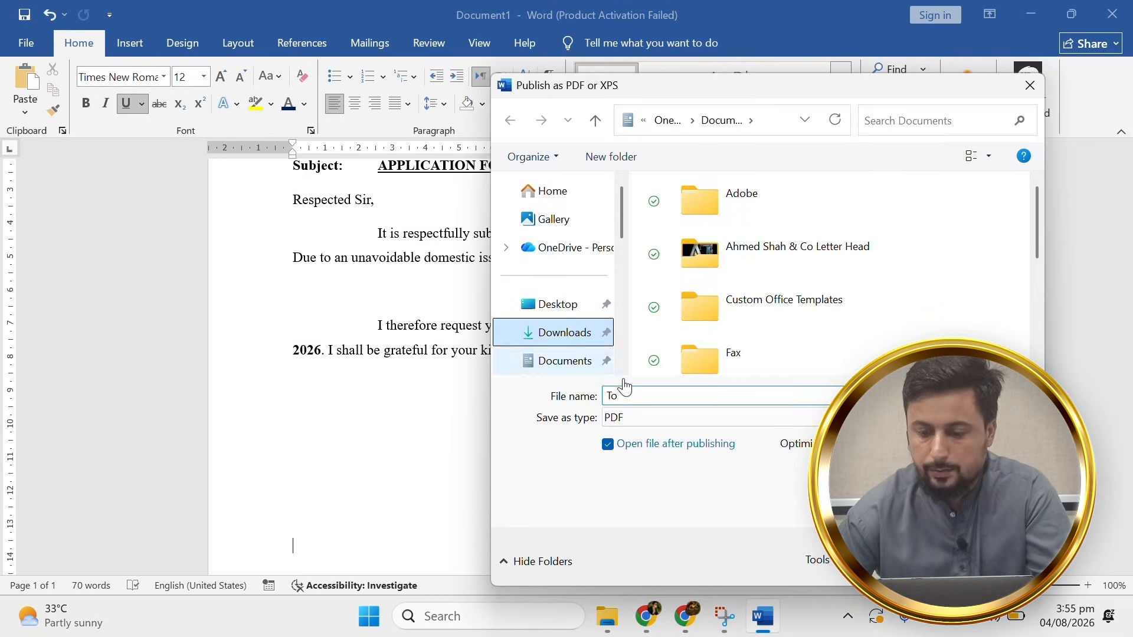
pyautogui.press('Return')
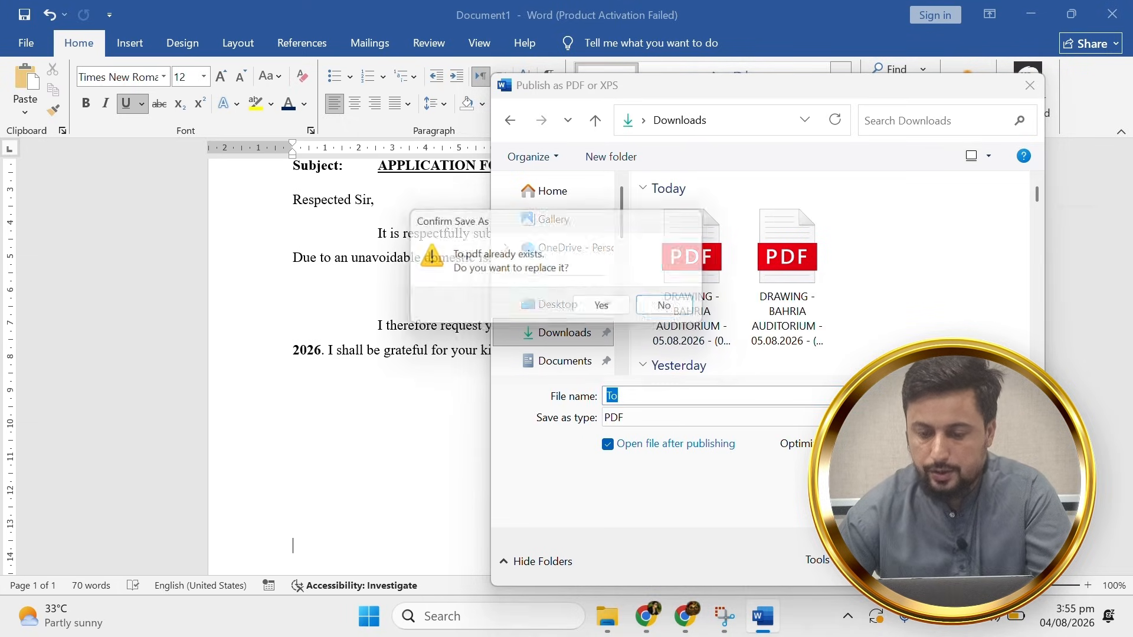
pyautogui.click(608, 310)
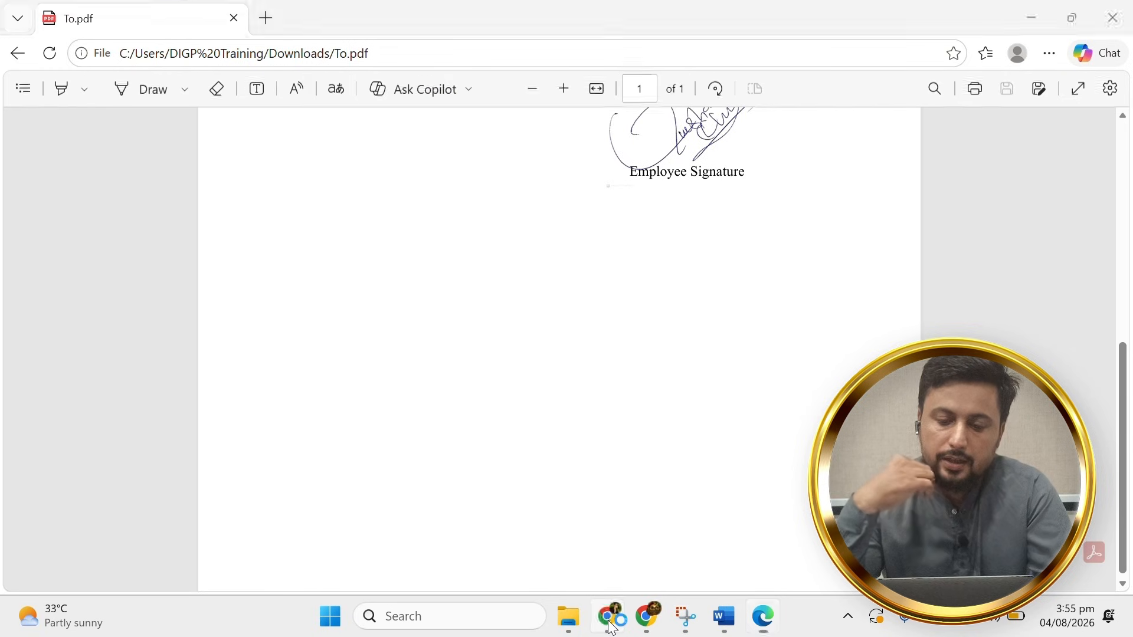
pyautogui.click(608, 616)
# Search 'pdf to jpg', open iLovePDF's PDF to JPG converter and upload To.pdf.
pyautogui.hotkey('ctrl', 't')
pyautogui.write('pdf to jpg')
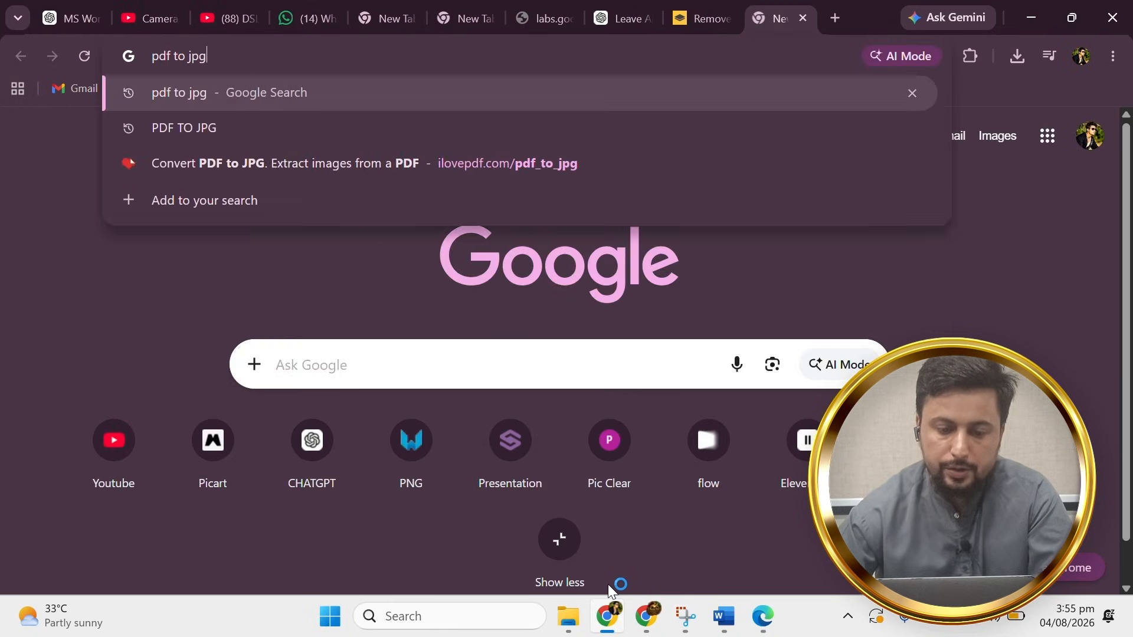
pyautogui.press('Return')
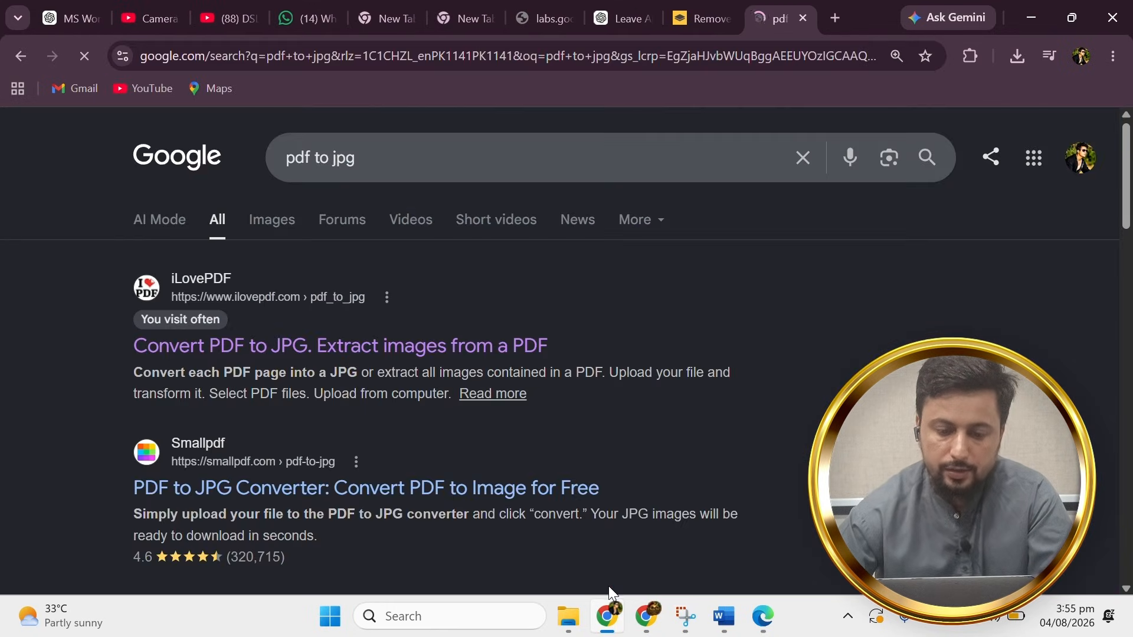
pyautogui.click(302, 373)
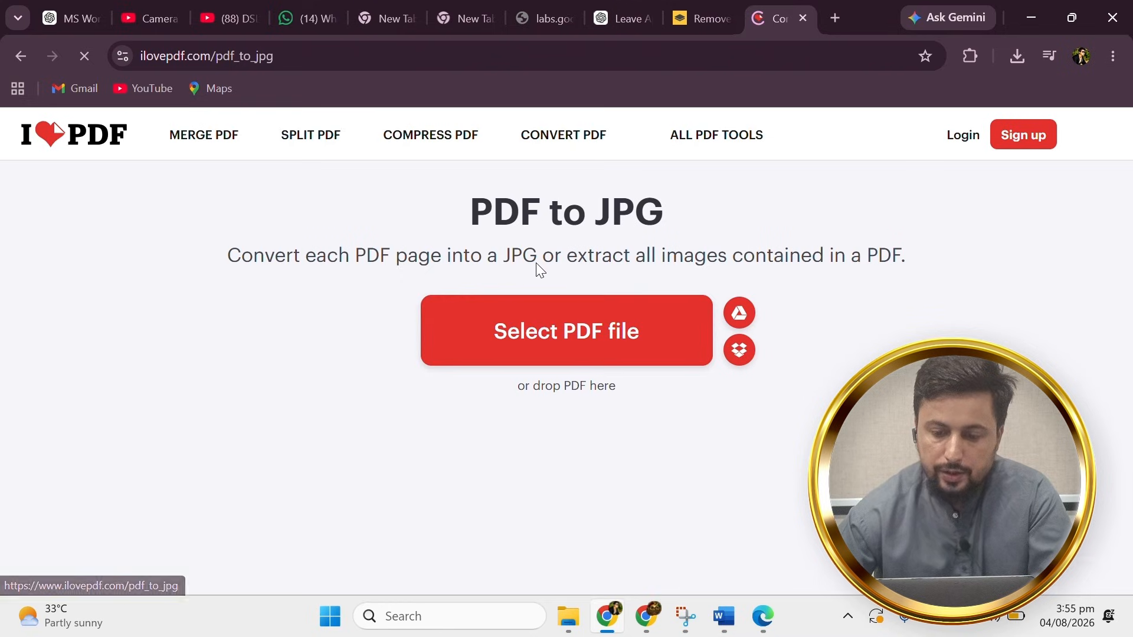
pyautogui.click(578, 350)
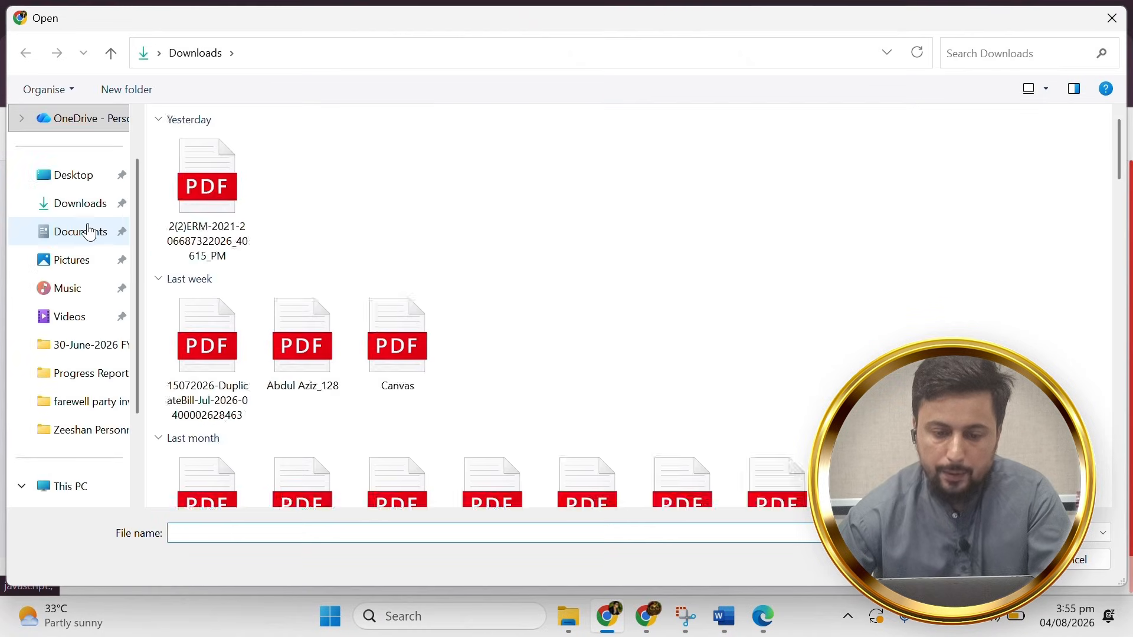
pyautogui.doubleClick(232, 217)
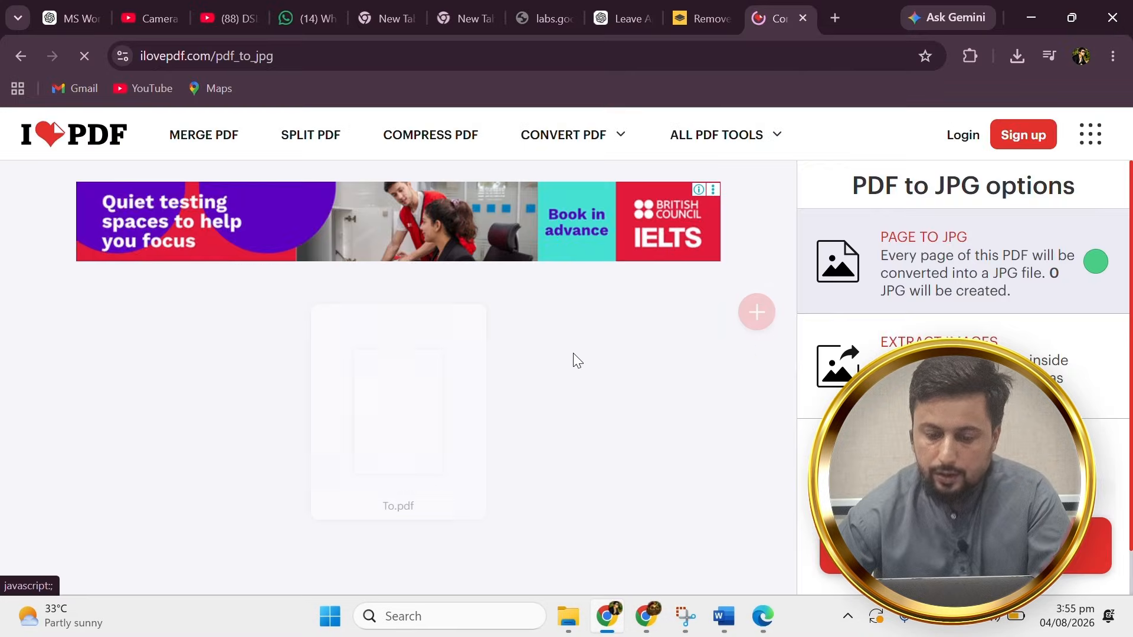
# Convert To.pdf to To_page-0001 (1).jpg, download it, and show it in Downloads.
pyautogui.click(962, 544)
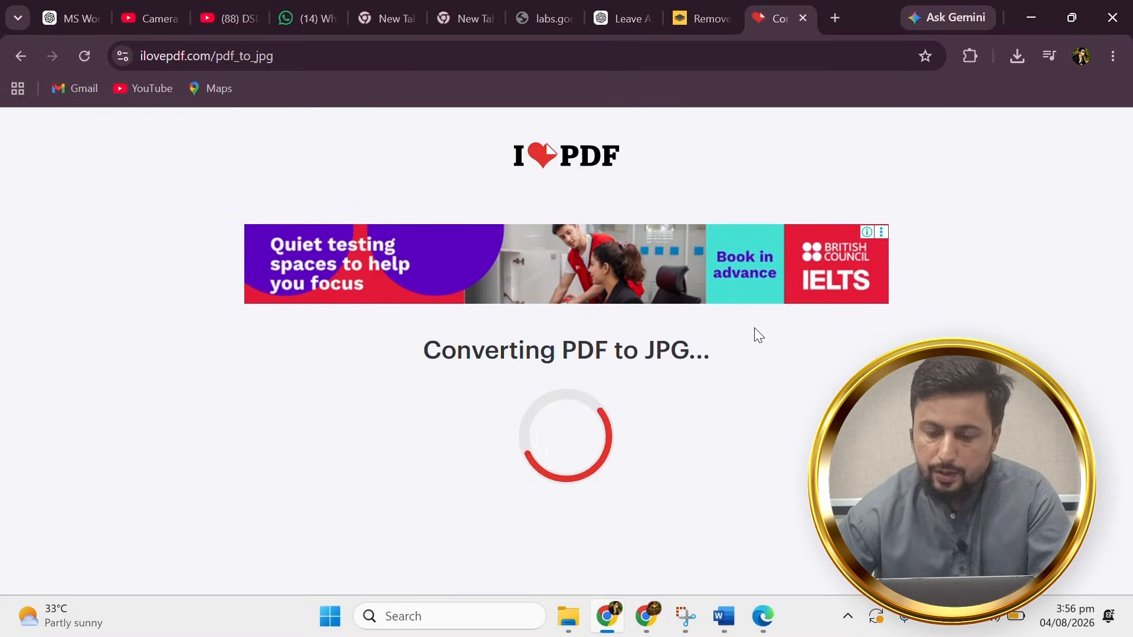
pyautogui.click(674, 299)
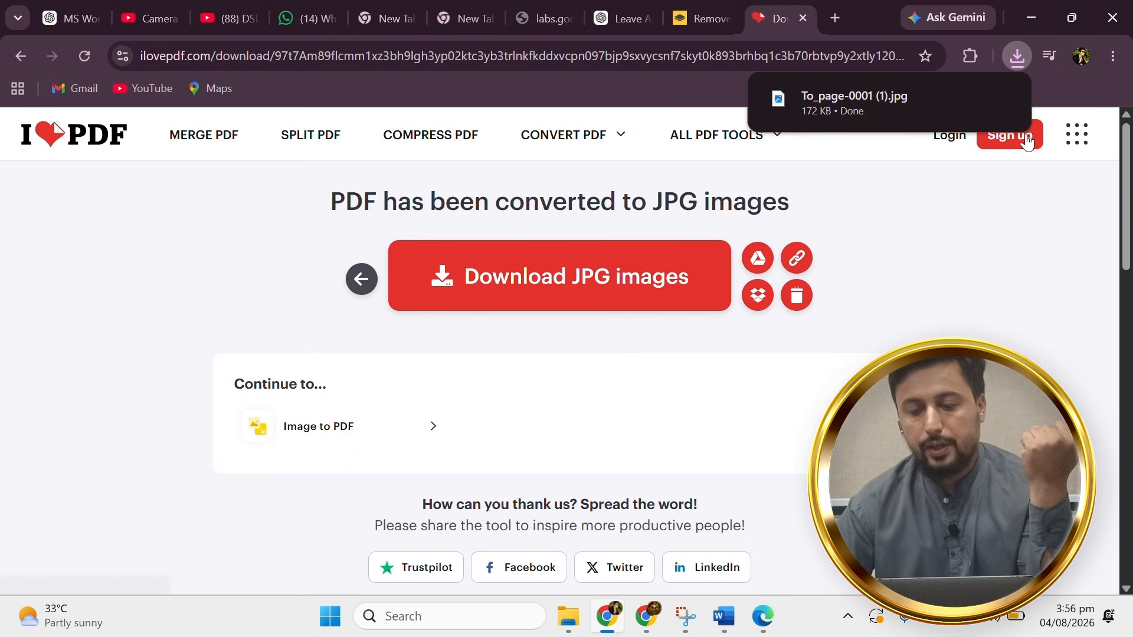
pyautogui.click(972, 106)
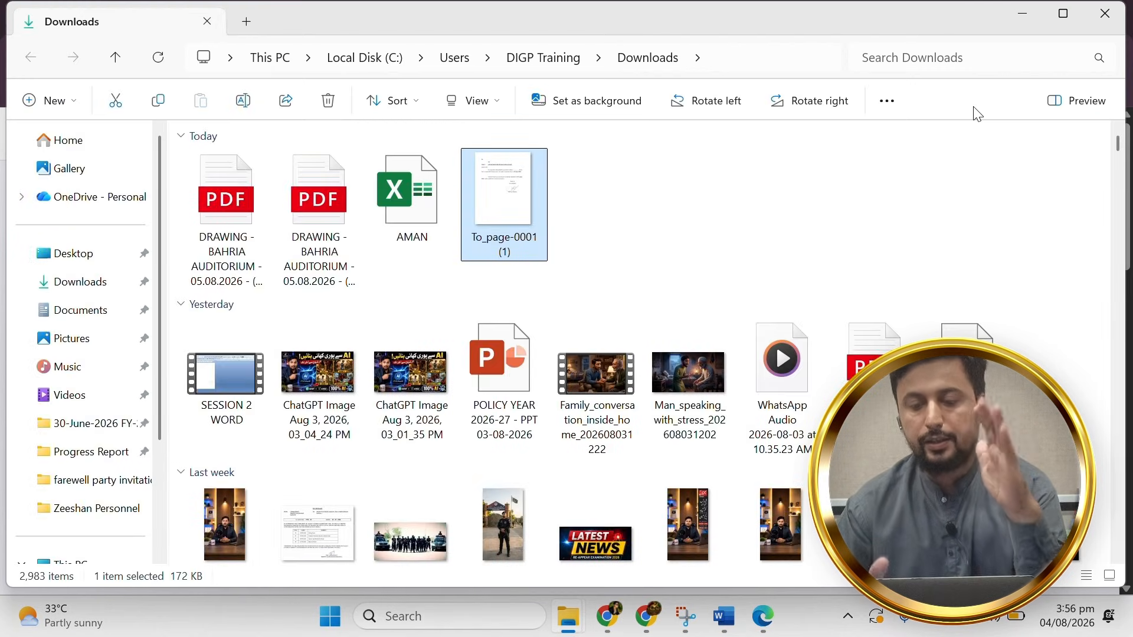